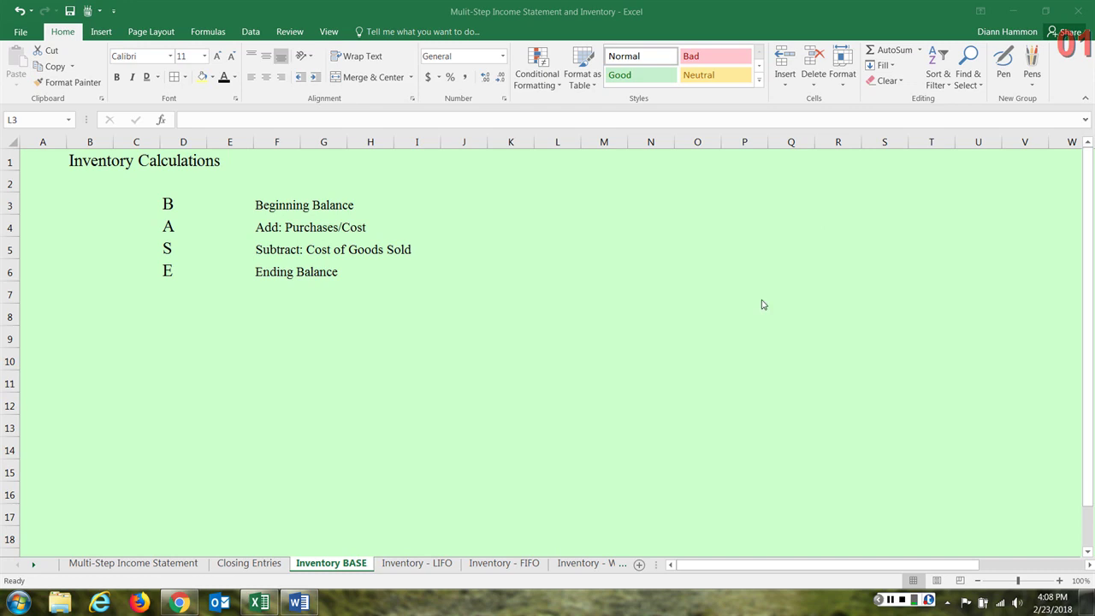
Step: On the Inventory - FIFO sheet, highlight the 8-Jan inventory cells O9:Q9 with a yellow fill
click(504, 564)
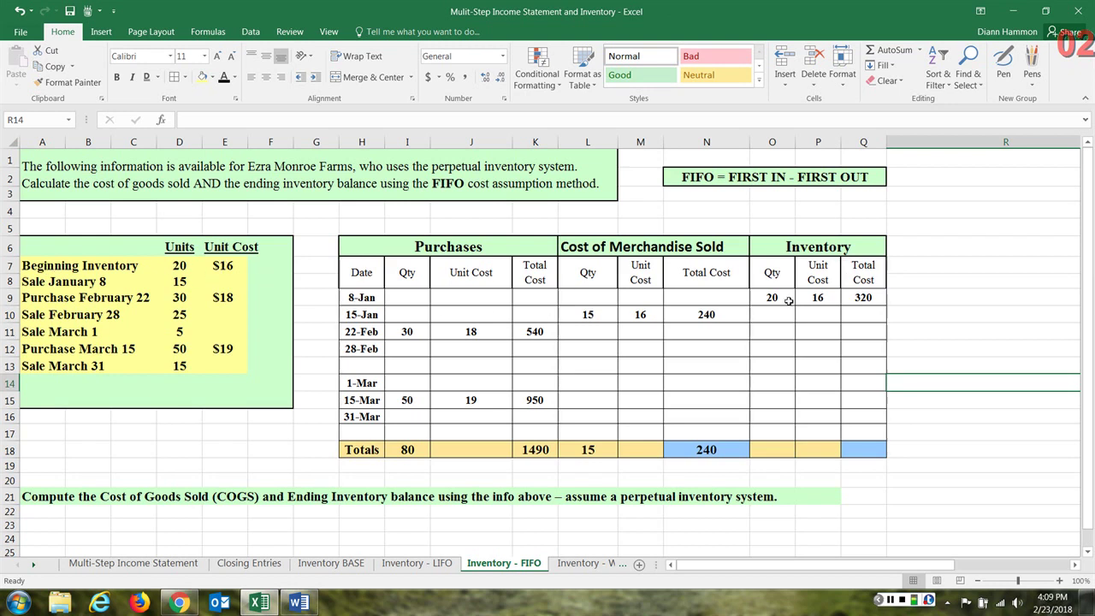
drag(773, 299, 856, 298)
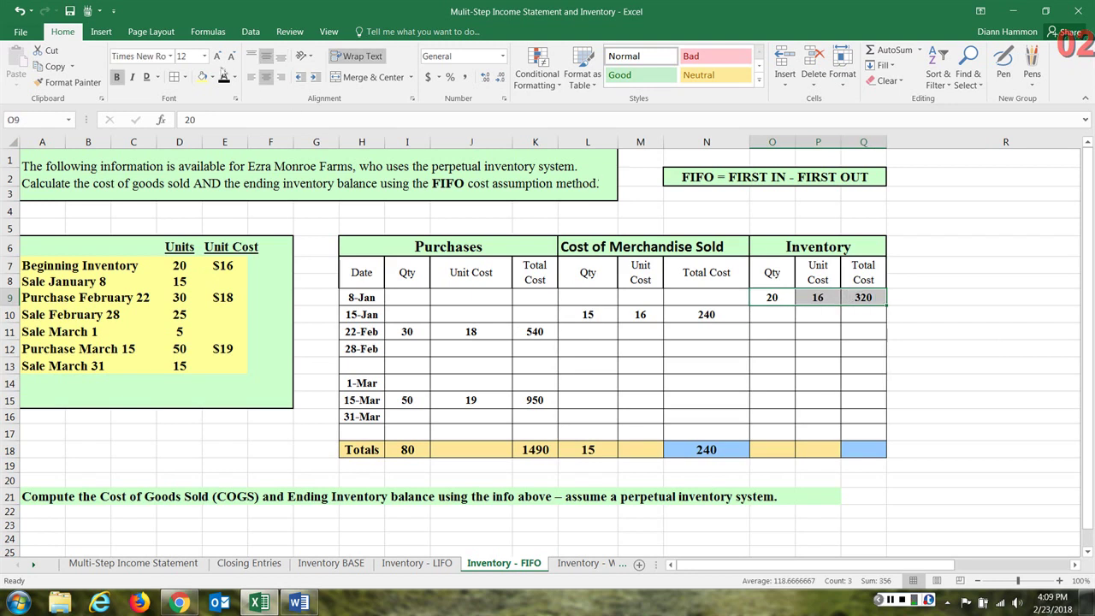
click(202, 78)
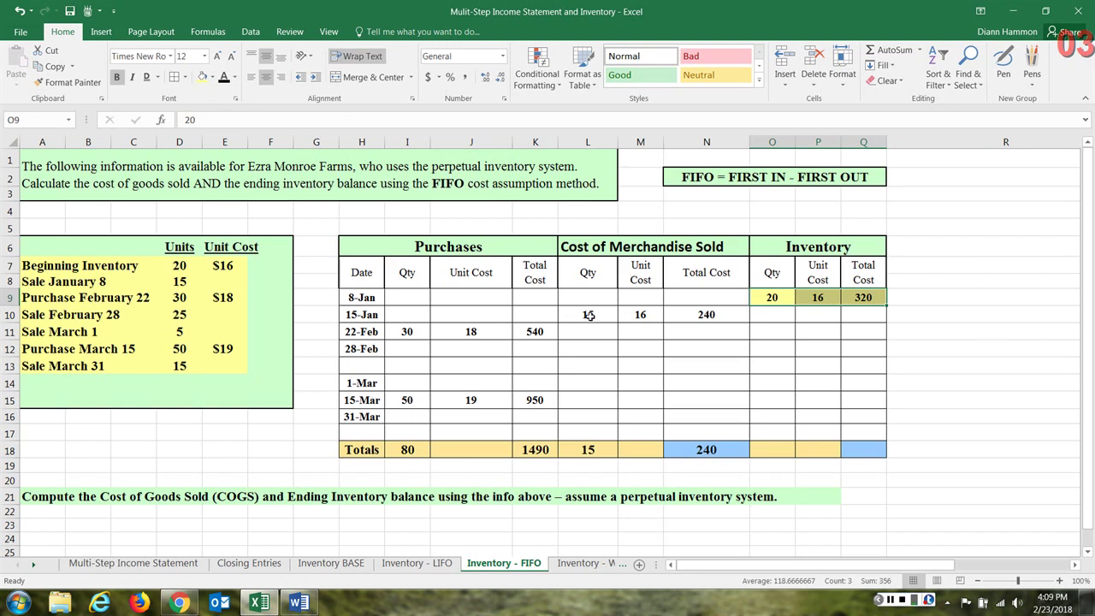
click(648, 314)
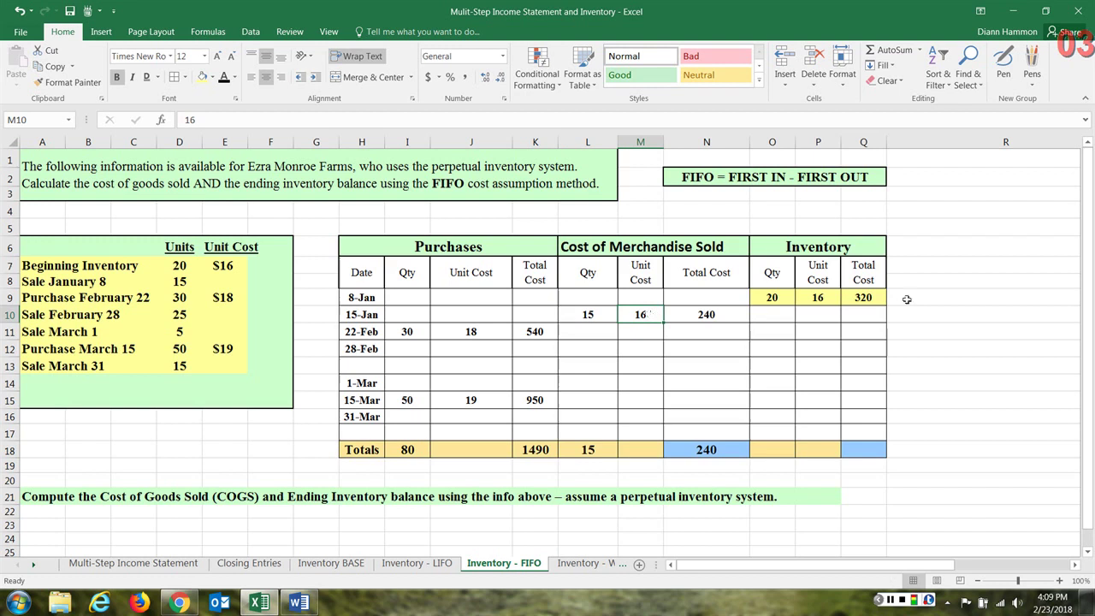
drag(768, 297, 845, 297)
click(648, 314)
click(702, 314)
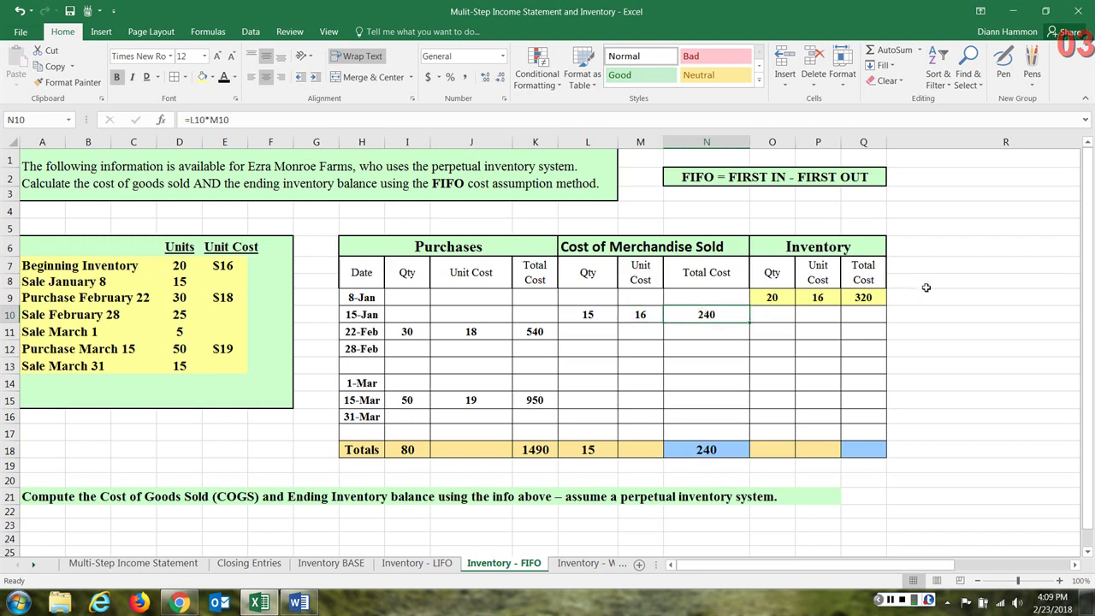
Step: Write the working note 20-15=5 in cell R8 beside the Inventory table
click(891, 279)
text(20-)
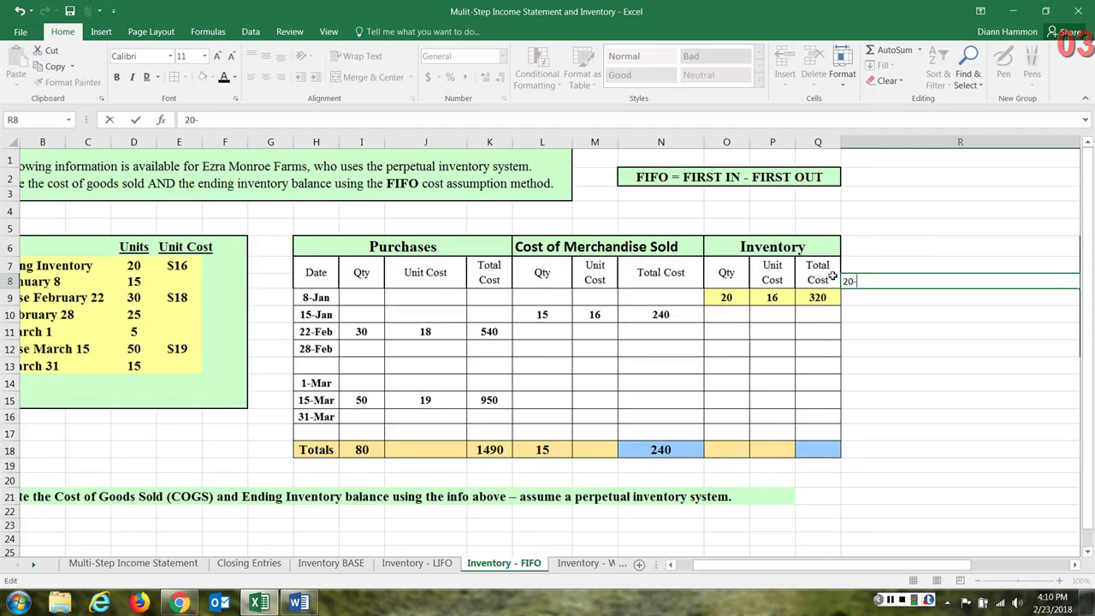
text(15=5)
key(Return)
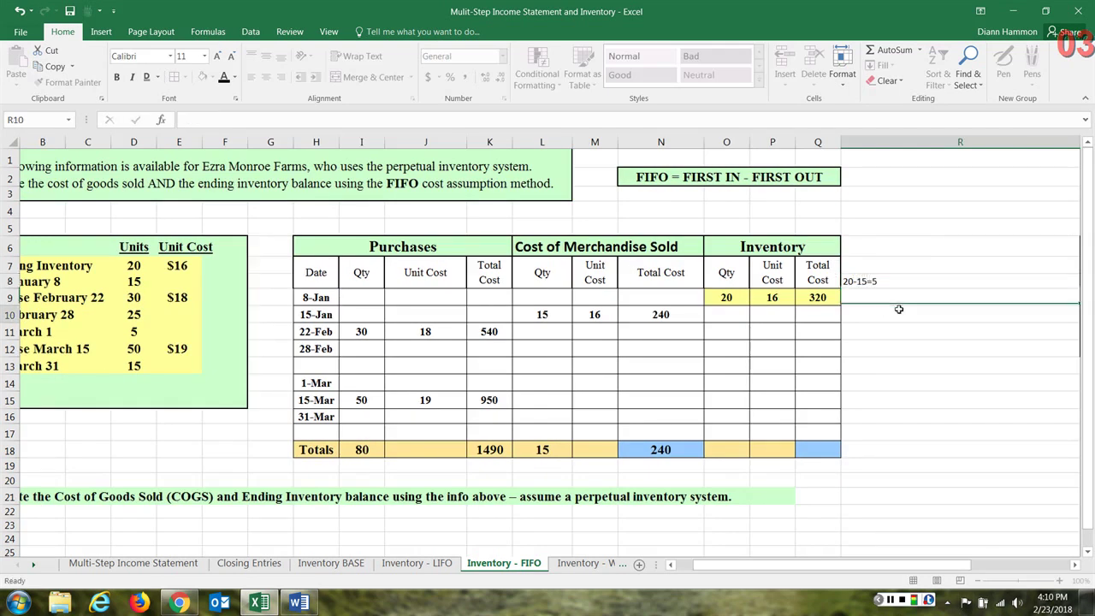
key(Return)
Step: Enter quantity 5 and unit cost 16 in the 15-Jan row of the Inventory section
click(716, 309)
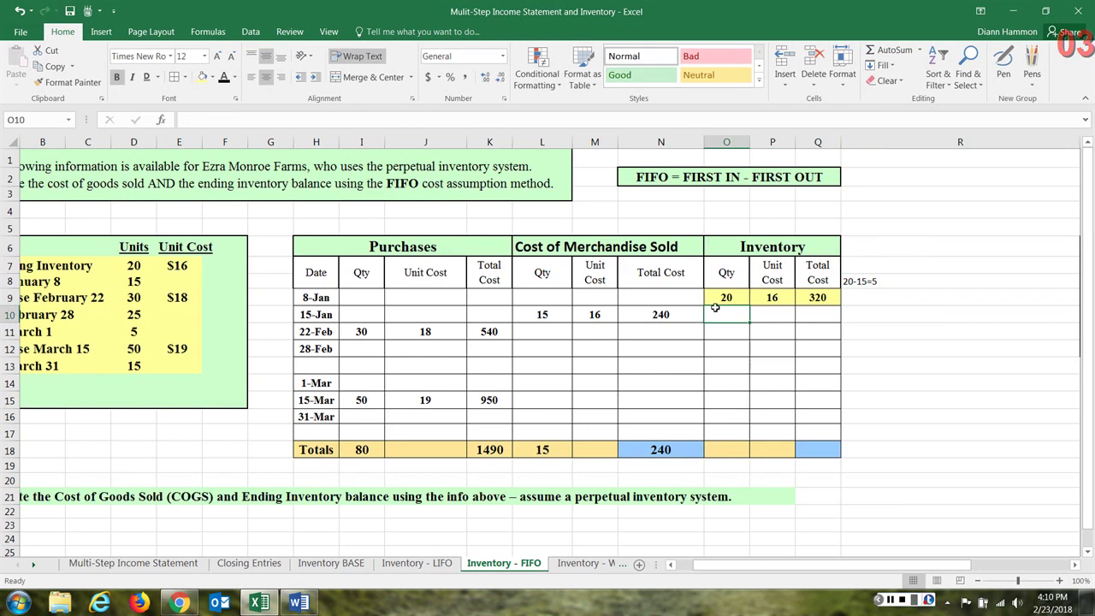
text(5)
click(777, 314)
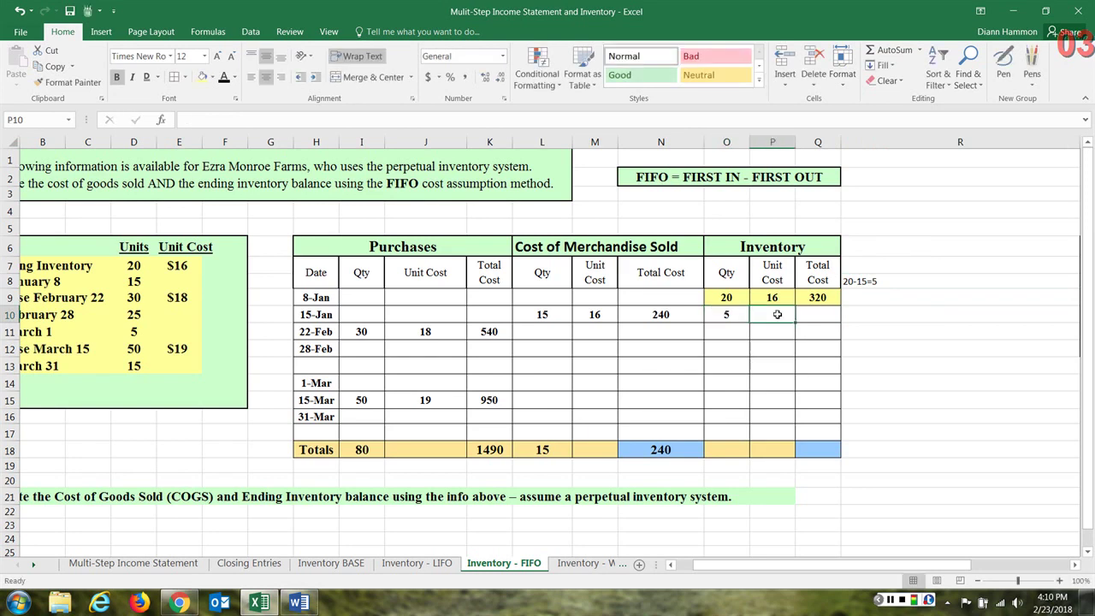
text(16)
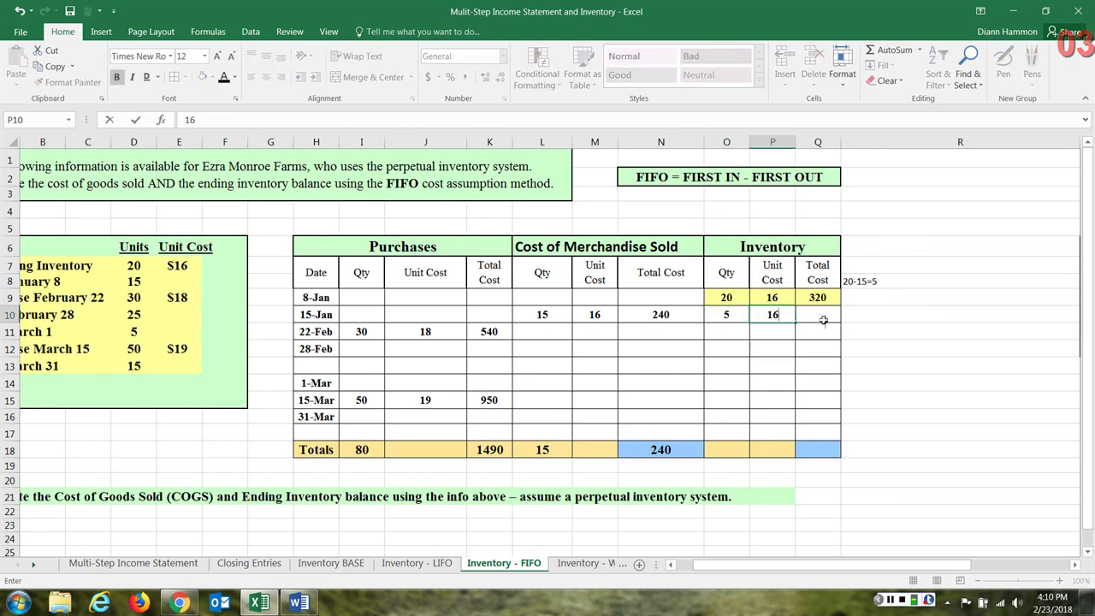
Step: Calculate the 15-Jan inventory total cost in Q10 with the formula =O10*P10
click(823, 318)
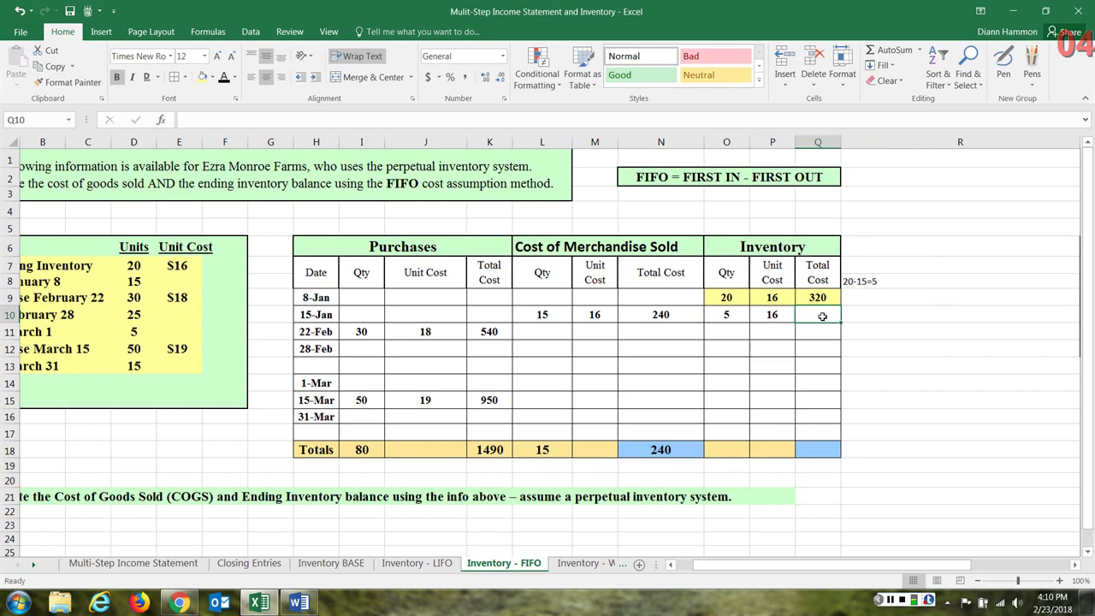
text(=)
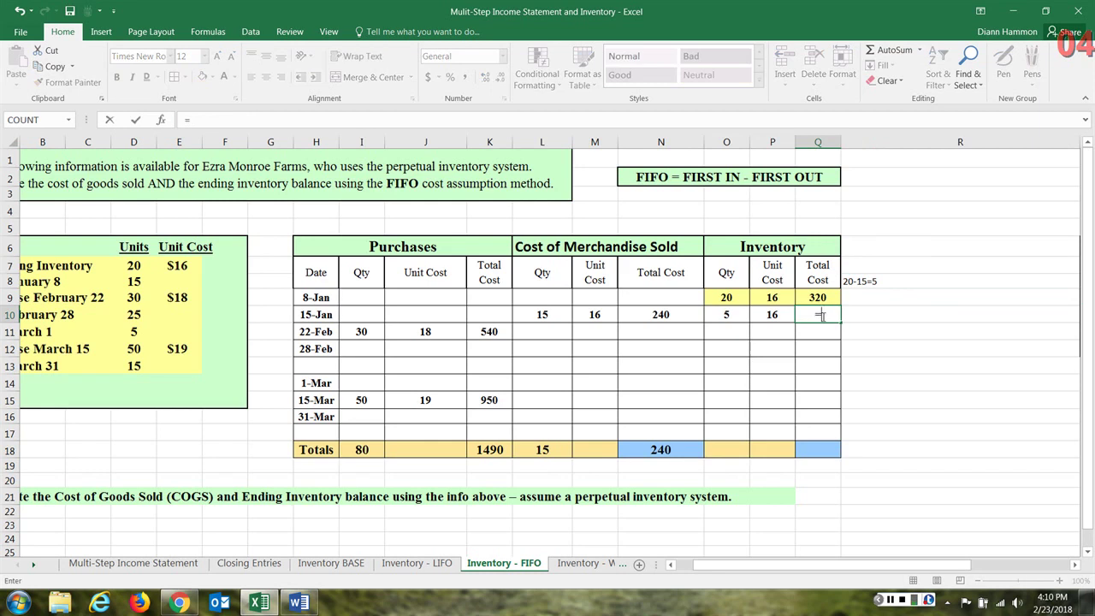
click(734, 315)
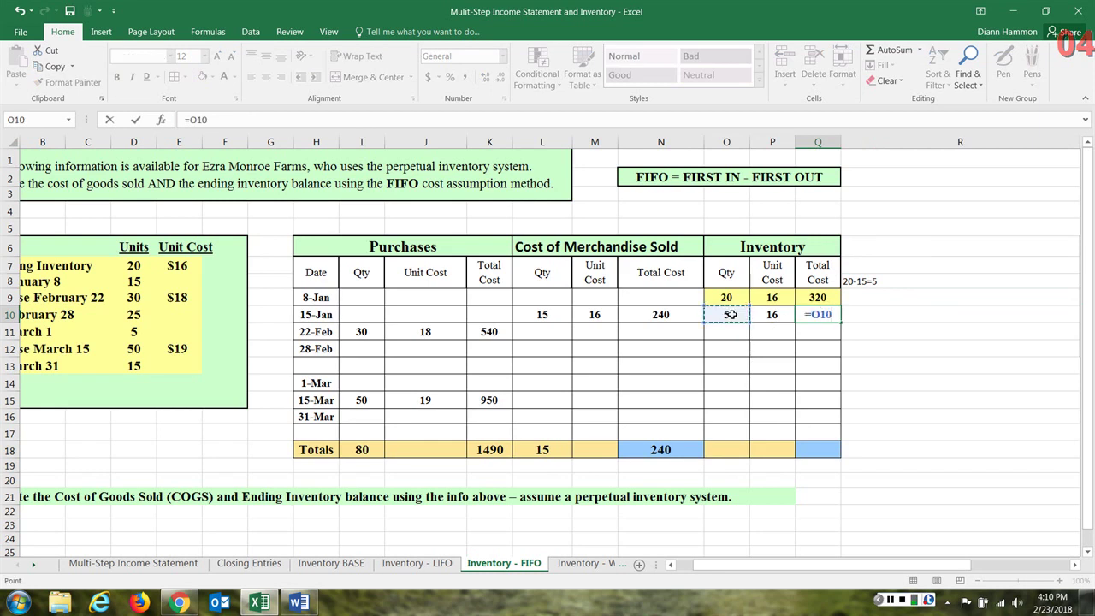
text(*)
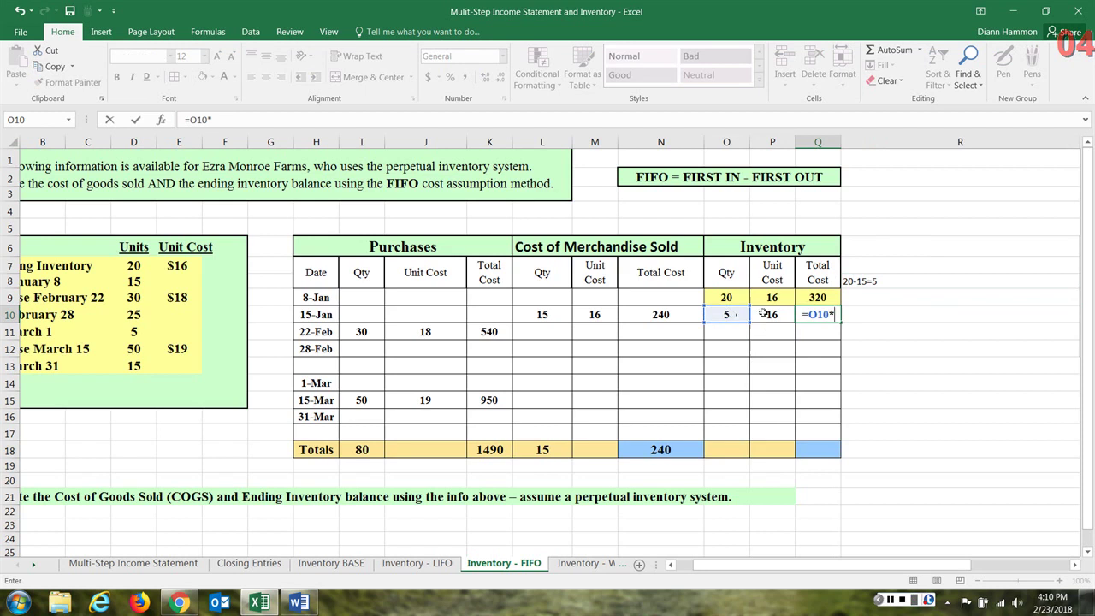
click(771, 314)
key(Return)
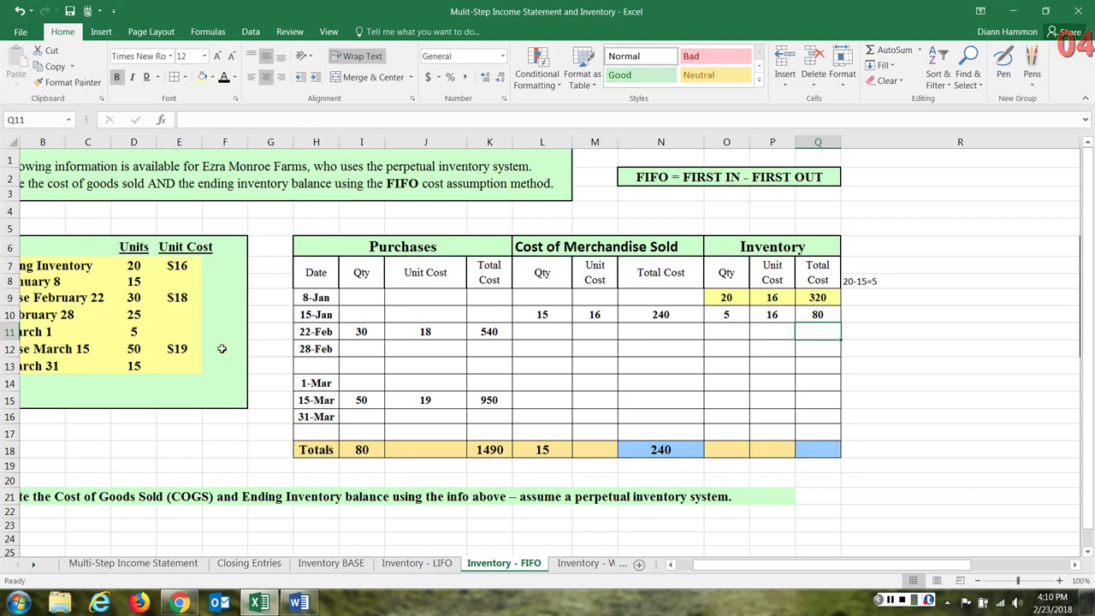
Step: Clear the working note from cell R8 and bring the transaction list back into view
drag(731, 567, 714, 569)
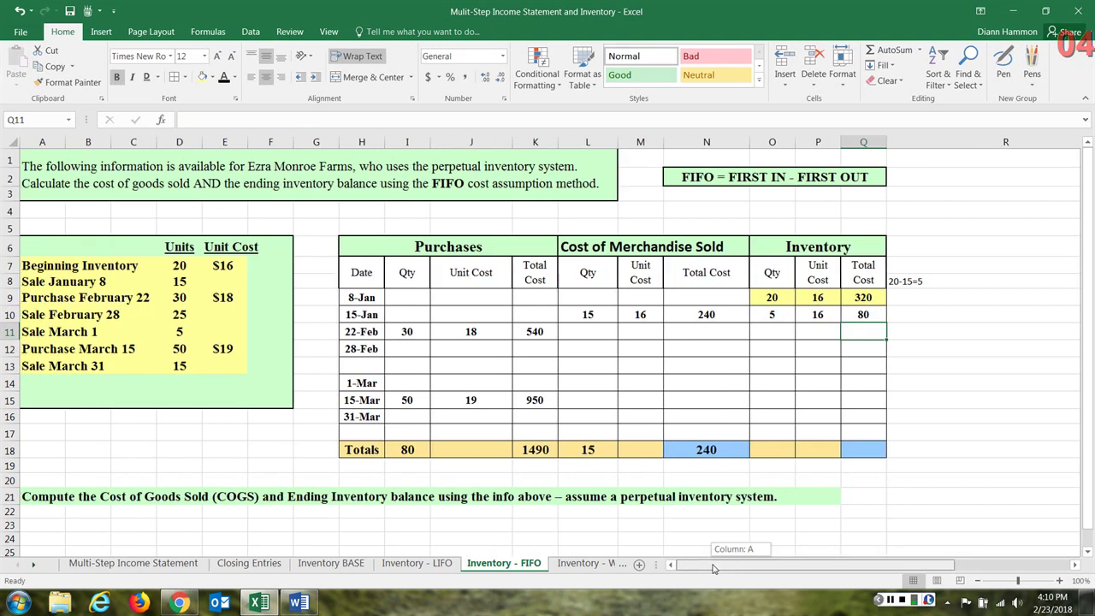
click(918, 284)
key(BackSpace)
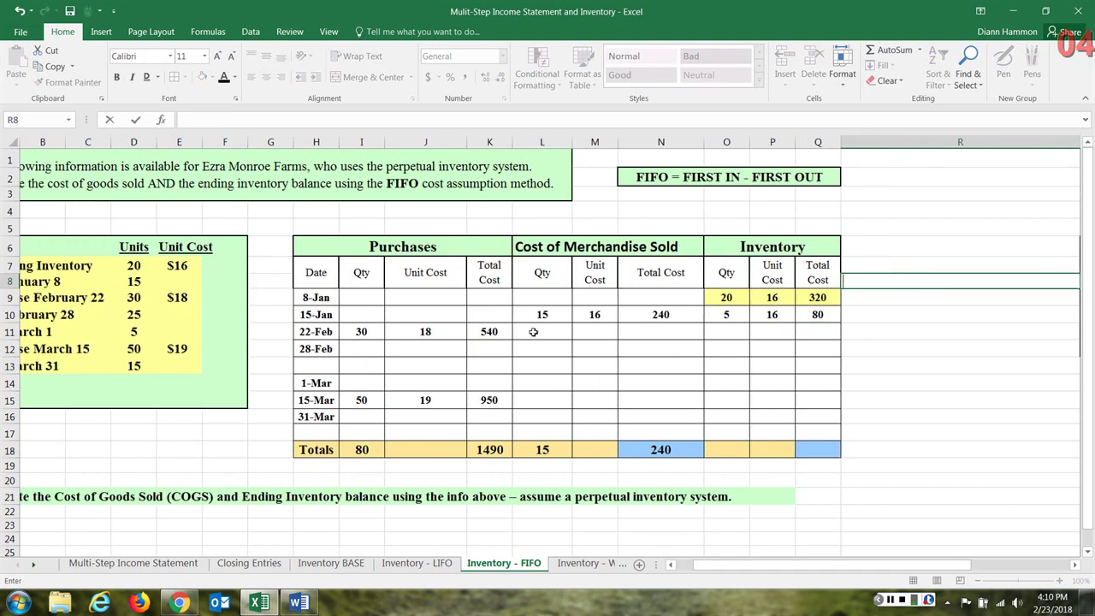
drag(711, 565, 695, 563)
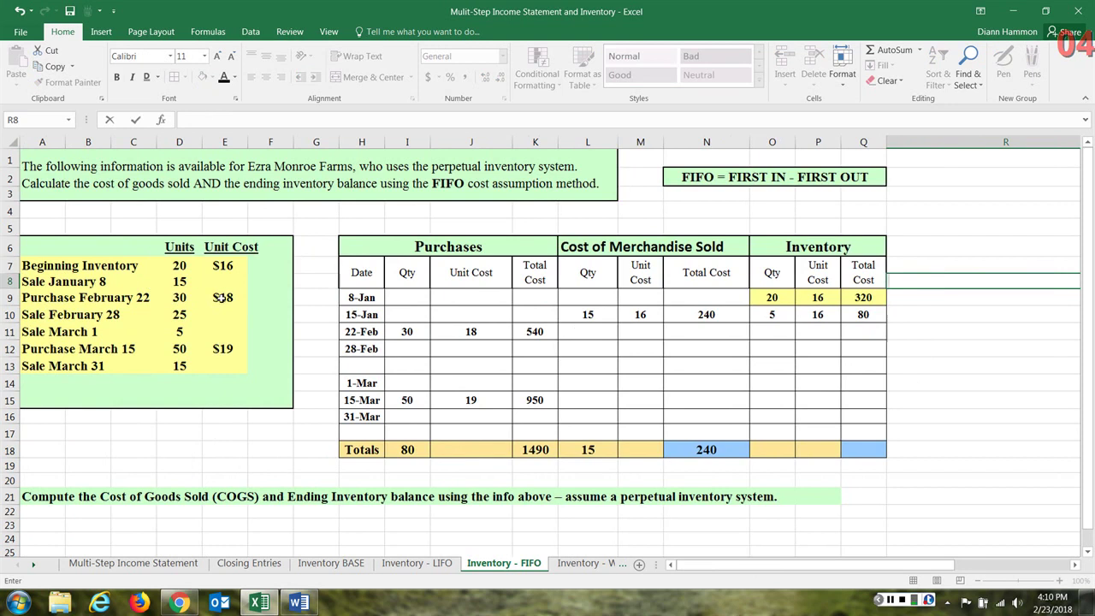
click(409, 331)
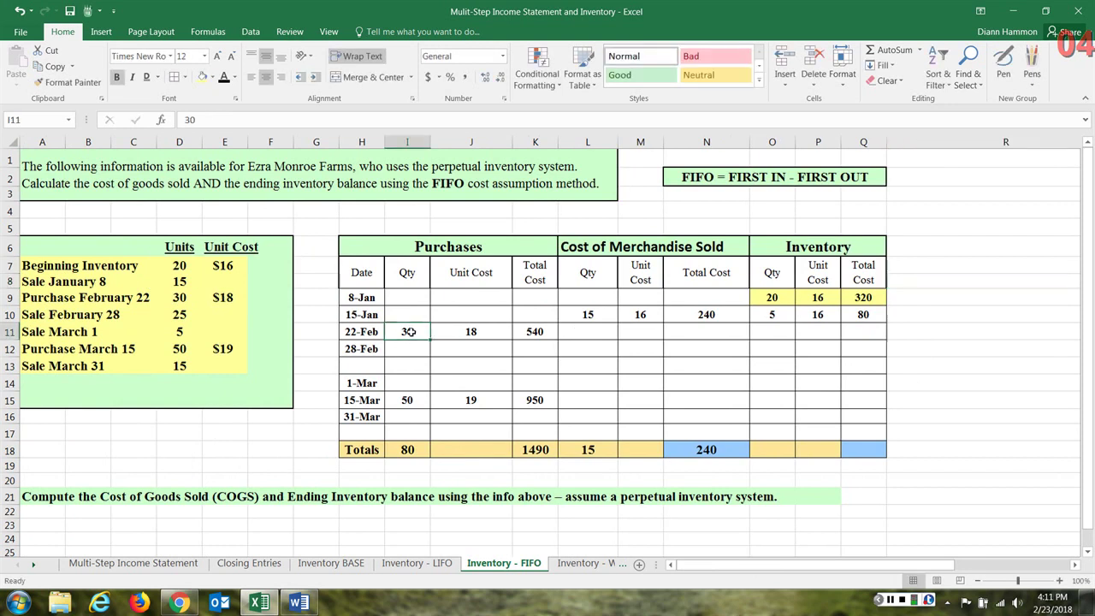
click(471, 332)
click(524, 332)
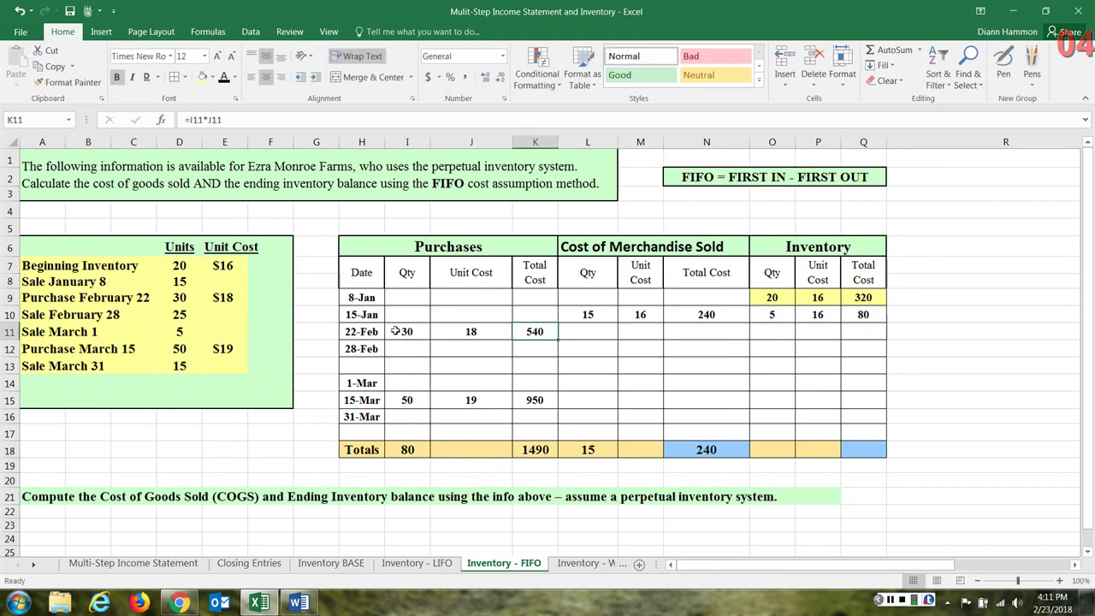
click(459, 332)
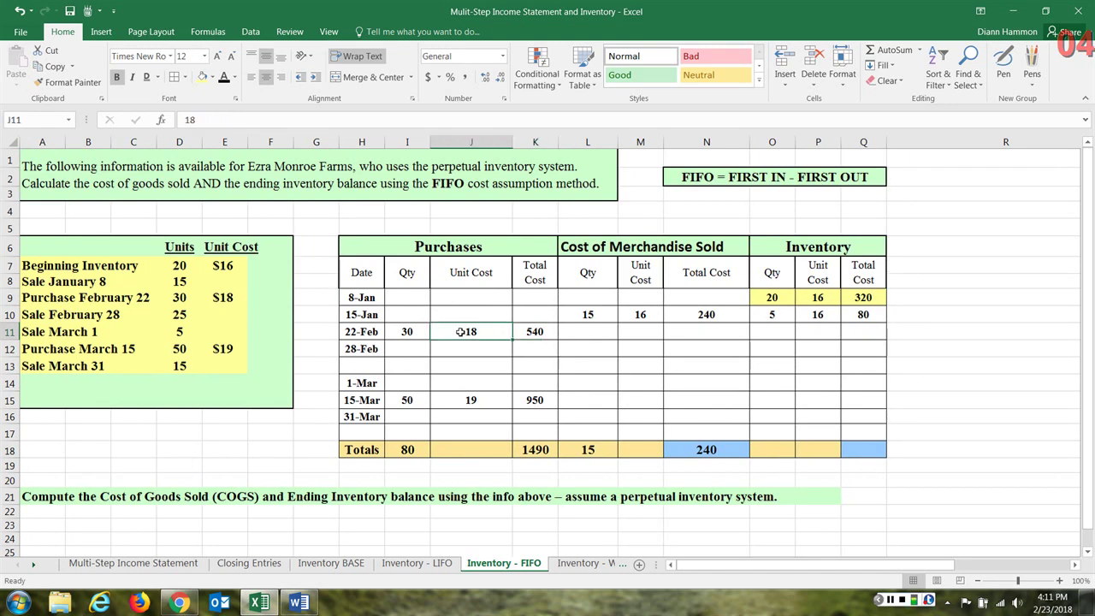
click(532, 332)
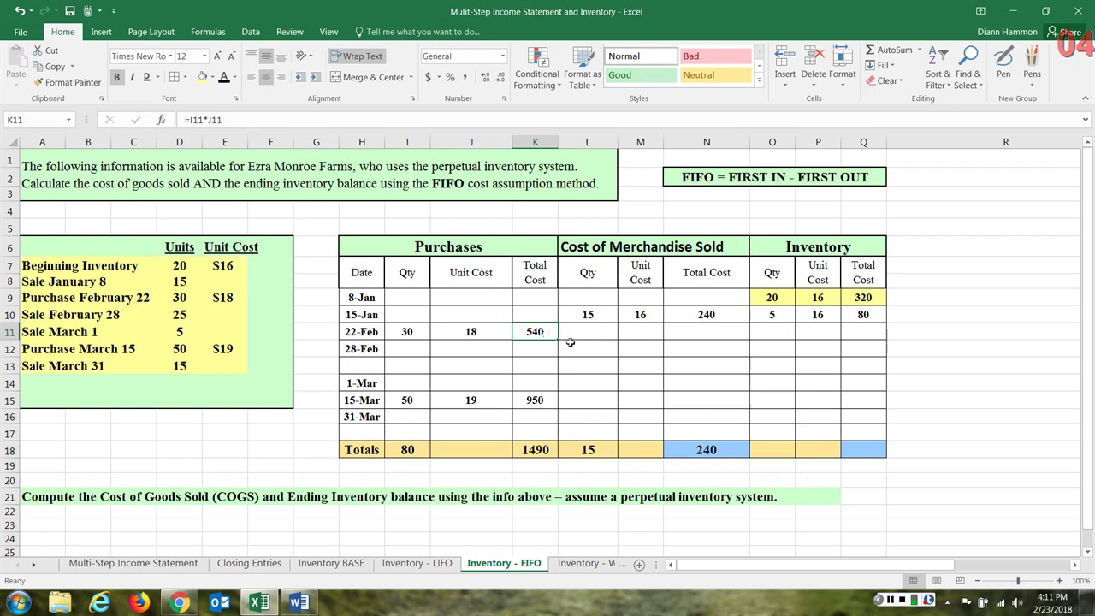
Step: Copy the 22-Feb purchase quantity, unit cost and total cost from I11:K11 into the Inventory cells starting at O11
click(777, 334)
drag(421, 330, 534, 332)
right_click(537, 333)
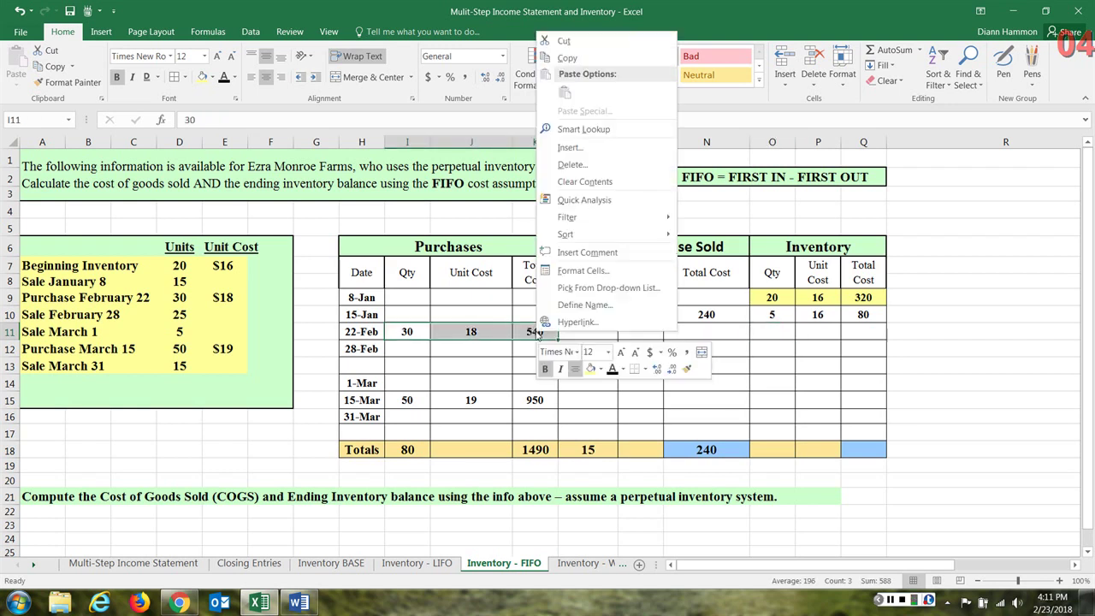
click(567, 58)
click(770, 334)
right_click(766, 336)
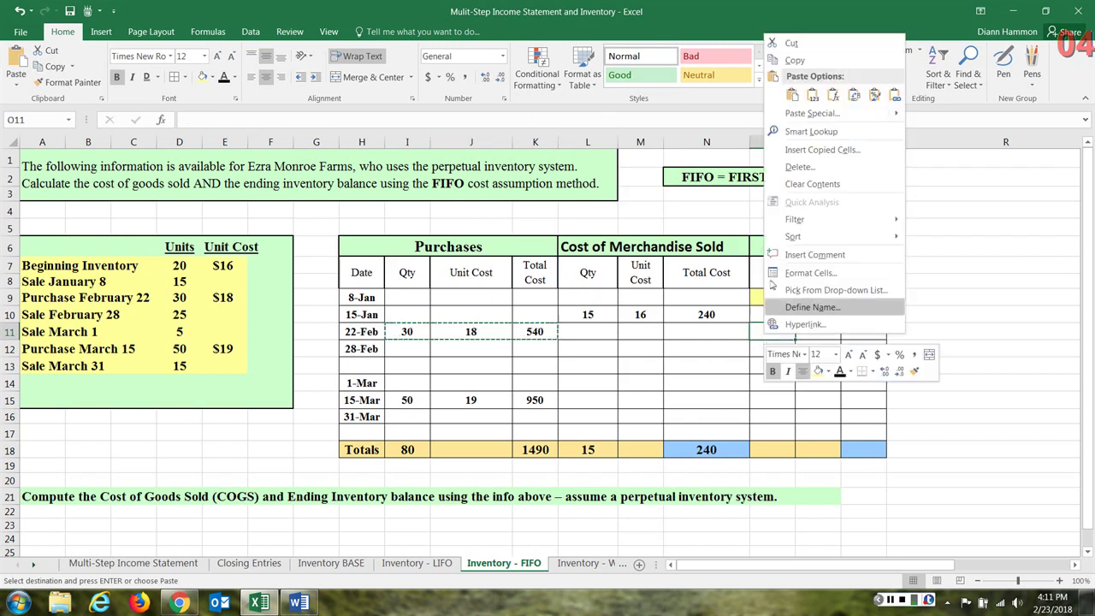
click(793, 94)
click(819, 389)
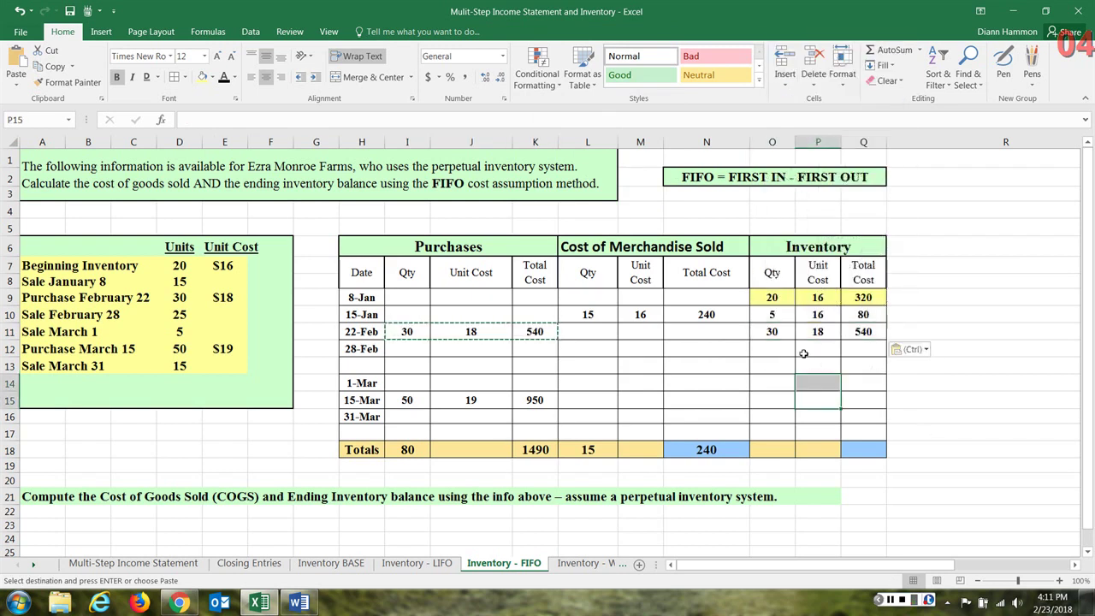
Step: Highlight the 15-Jan and 22-Feb inventory cells O10:Q11 in yellow and remove the fill from the 8-Jan cells O9:Q9
drag(770, 314, 862, 333)
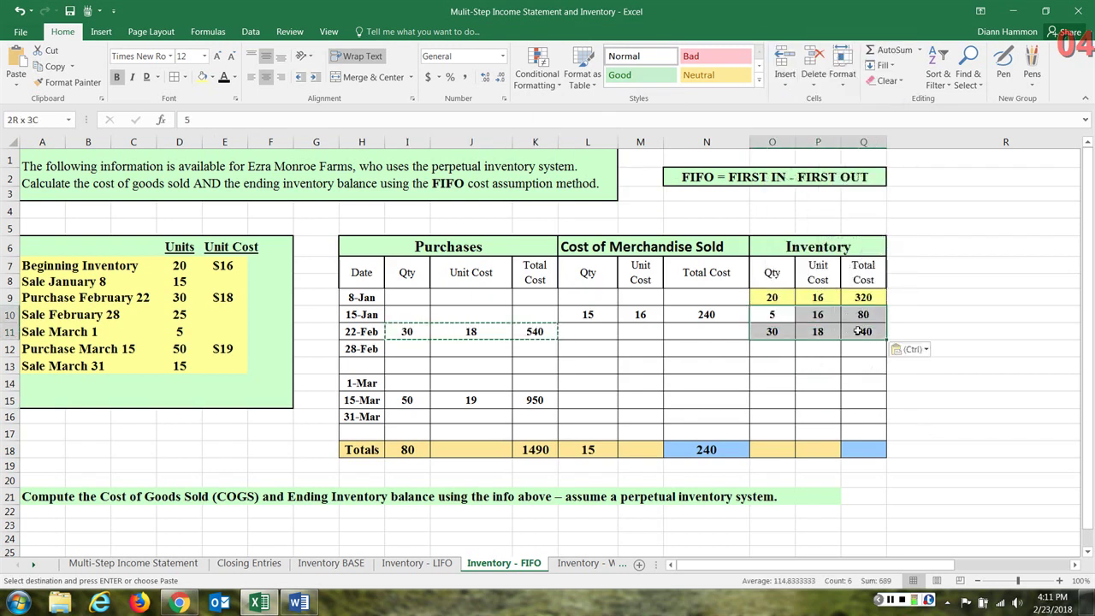
click(203, 77)
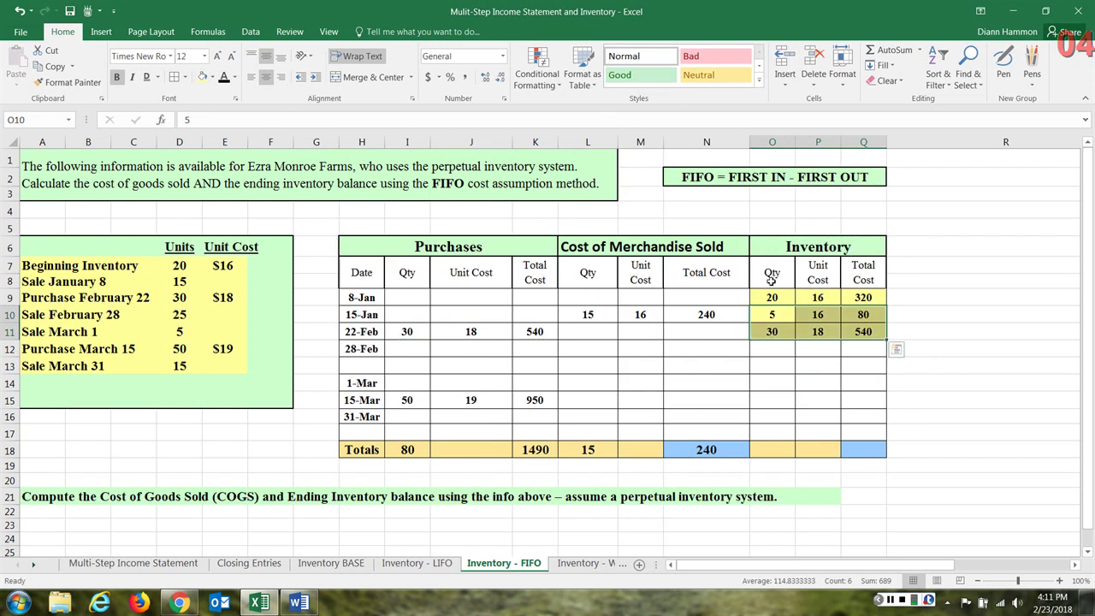
drag(770, 297, 860, 297)
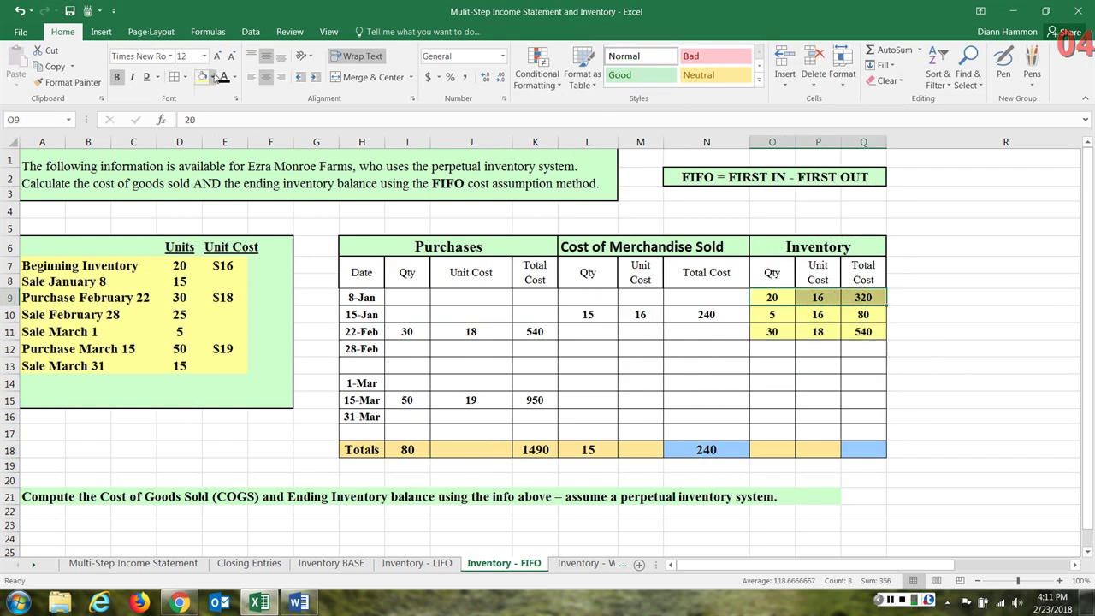
click(212, 77)
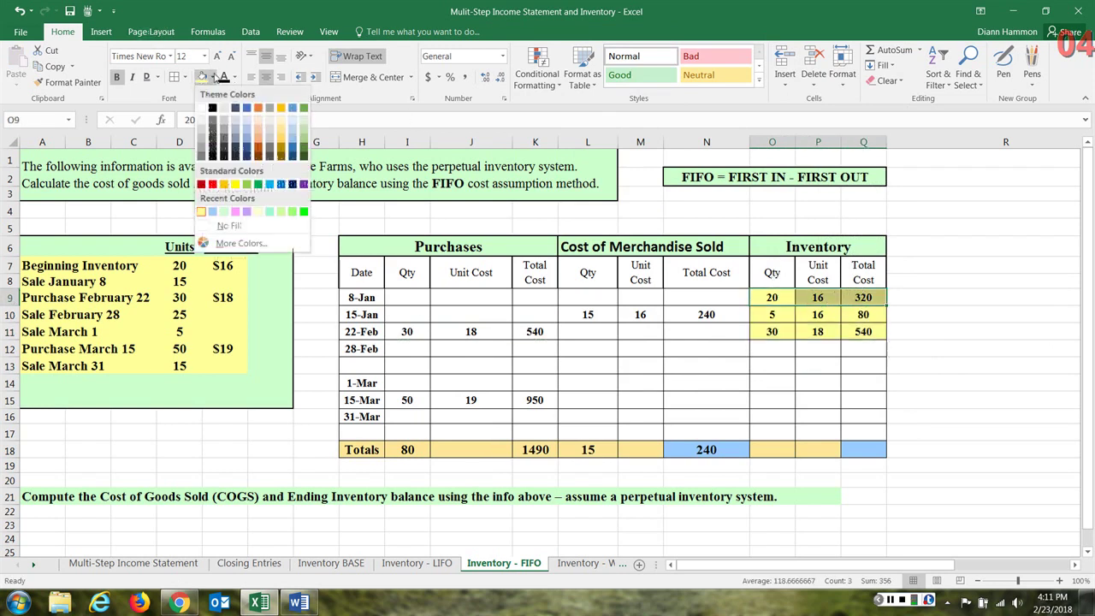
click(245, 232)
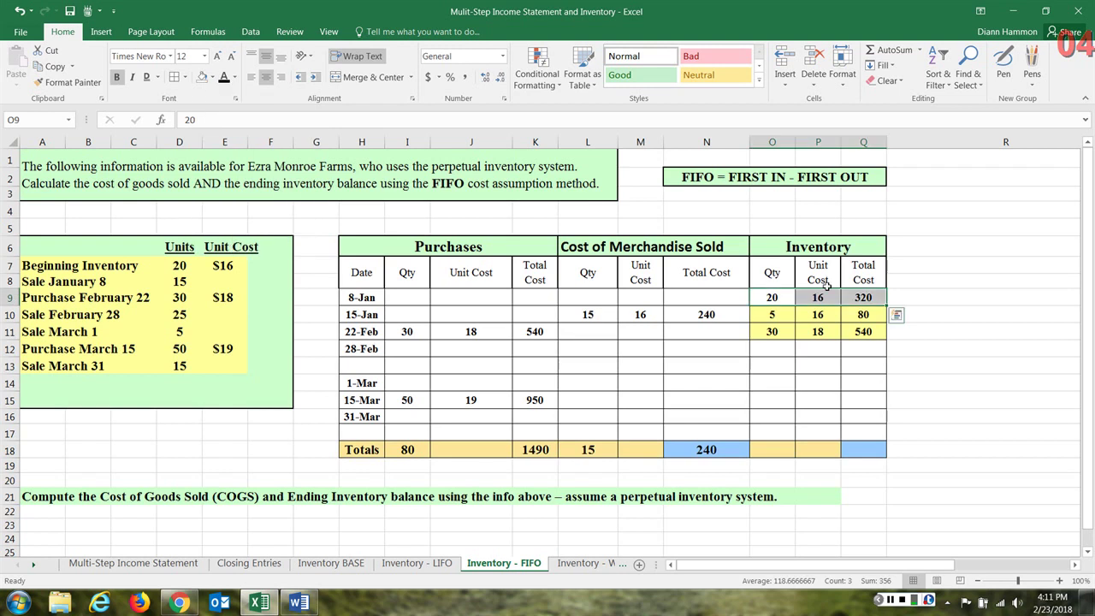
click(948, 307)
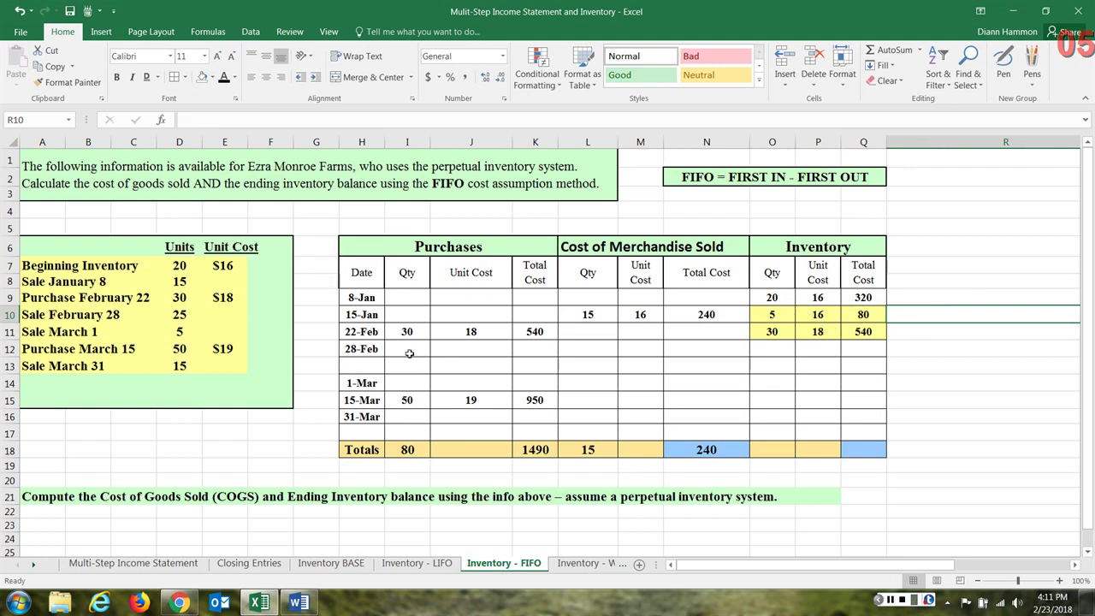
Step: Fill the header, Beginning Inventory and Sale January 8 rows (A6:F8) of the transaction list with light green
click(363, 351)
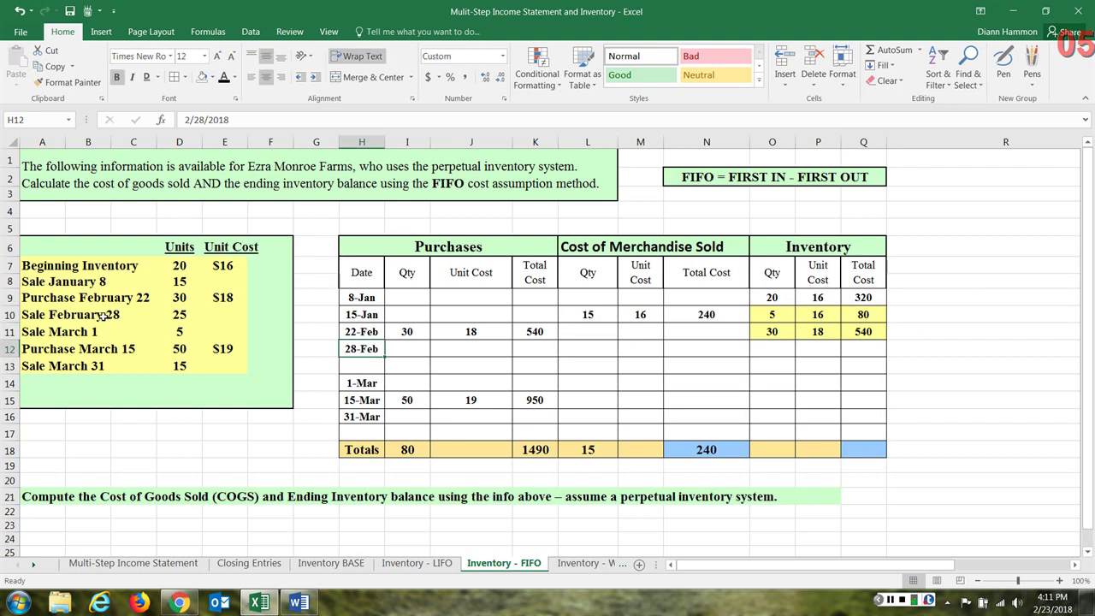
drag(31, 254, 271, 285)
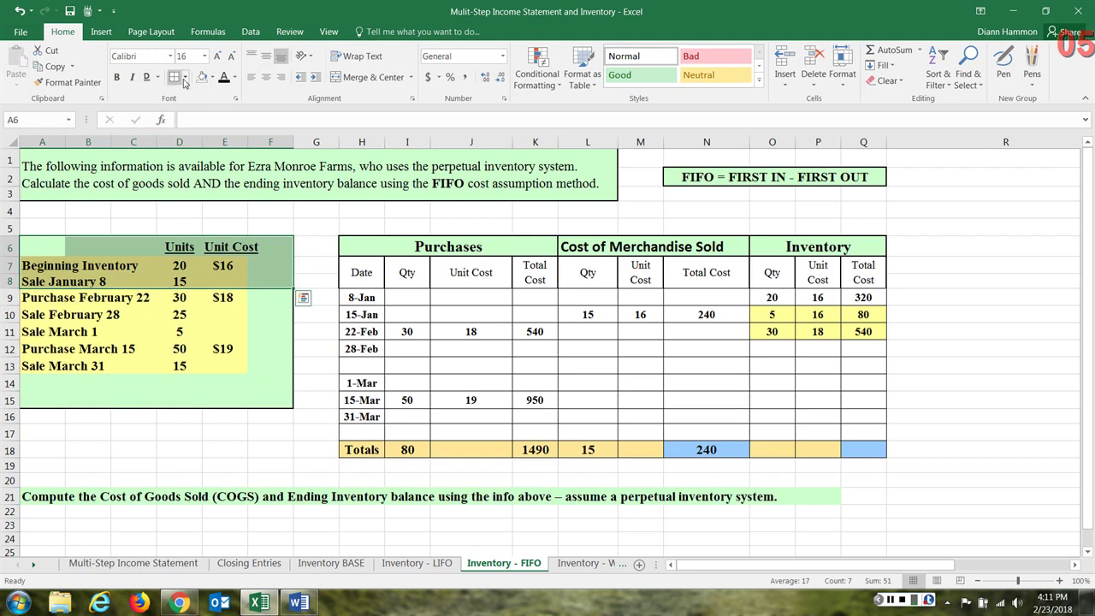
click(213, 78)
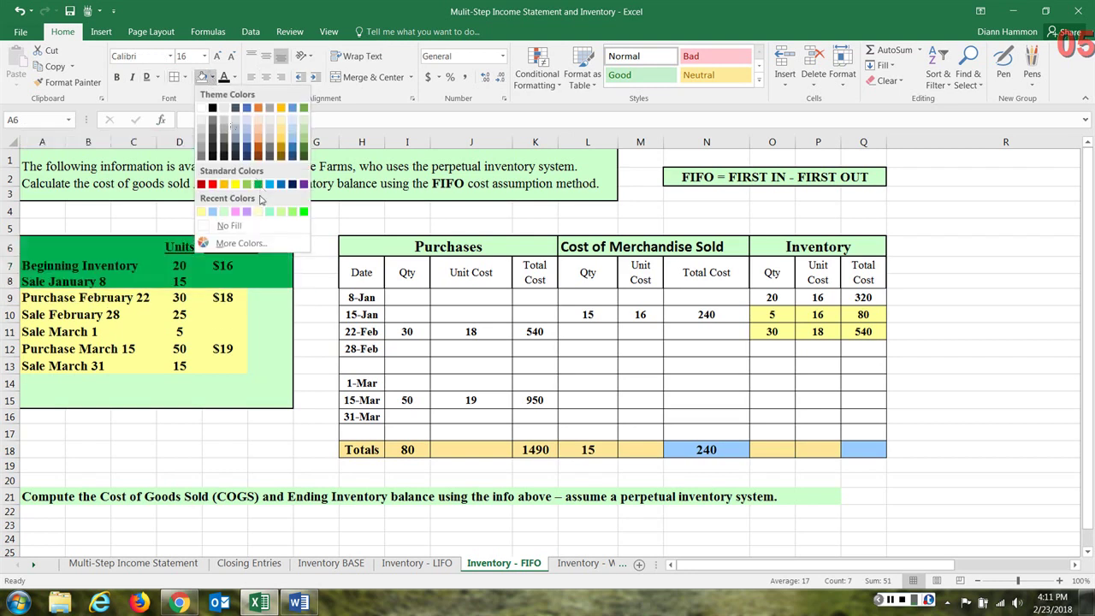
click(229, 212)
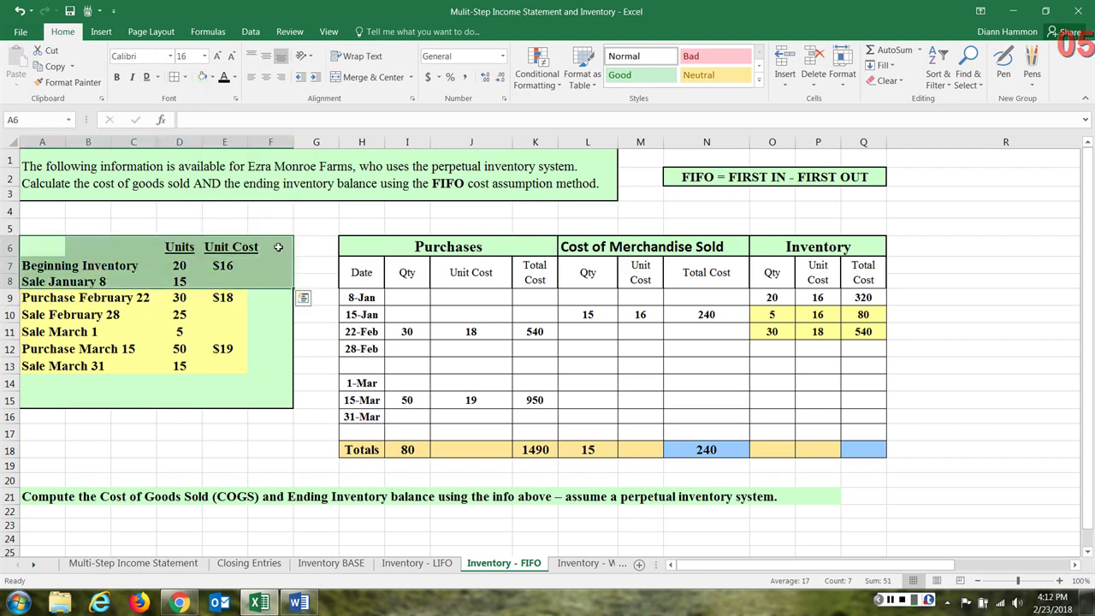
Step: Fill the Purchase February 22 row (A9:F9) of the transaction list with light green
click(287, 263)
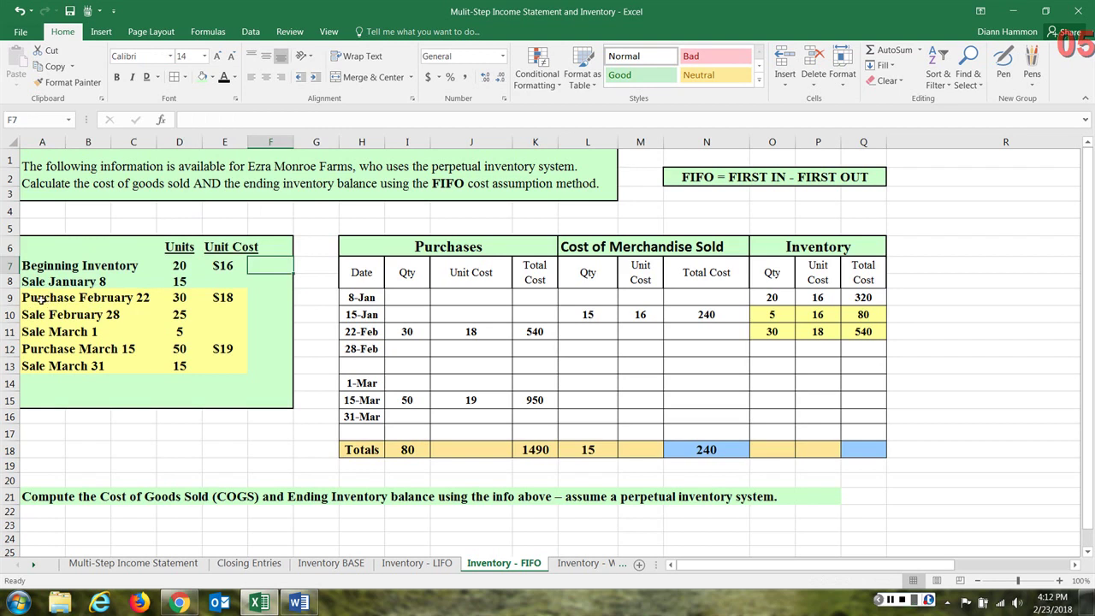
drag(41, 299, 270, 299)
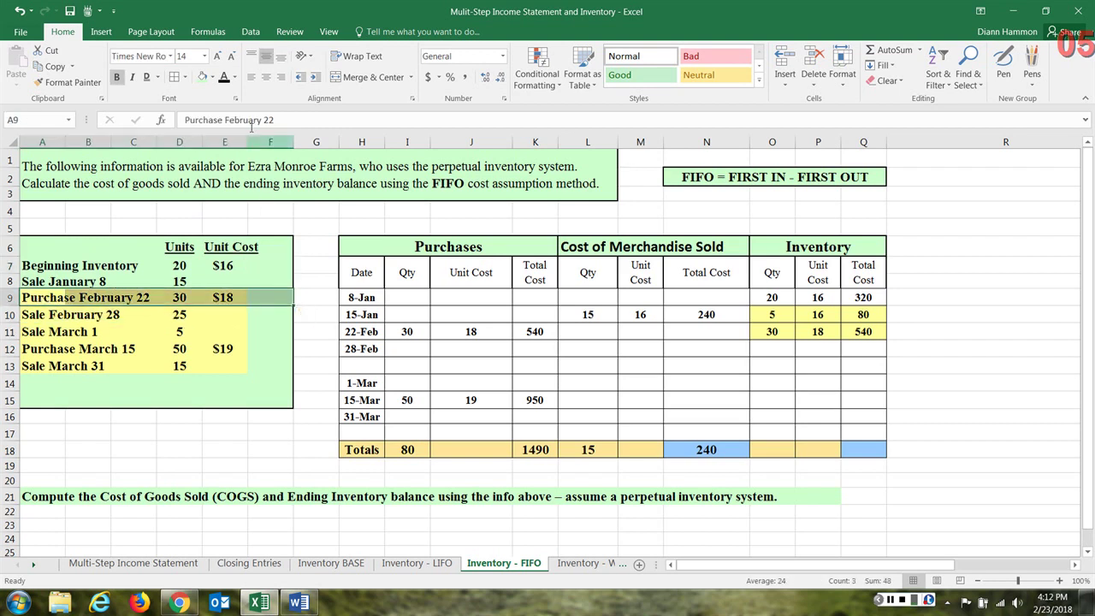
click(203, 77)
click(270, 335)
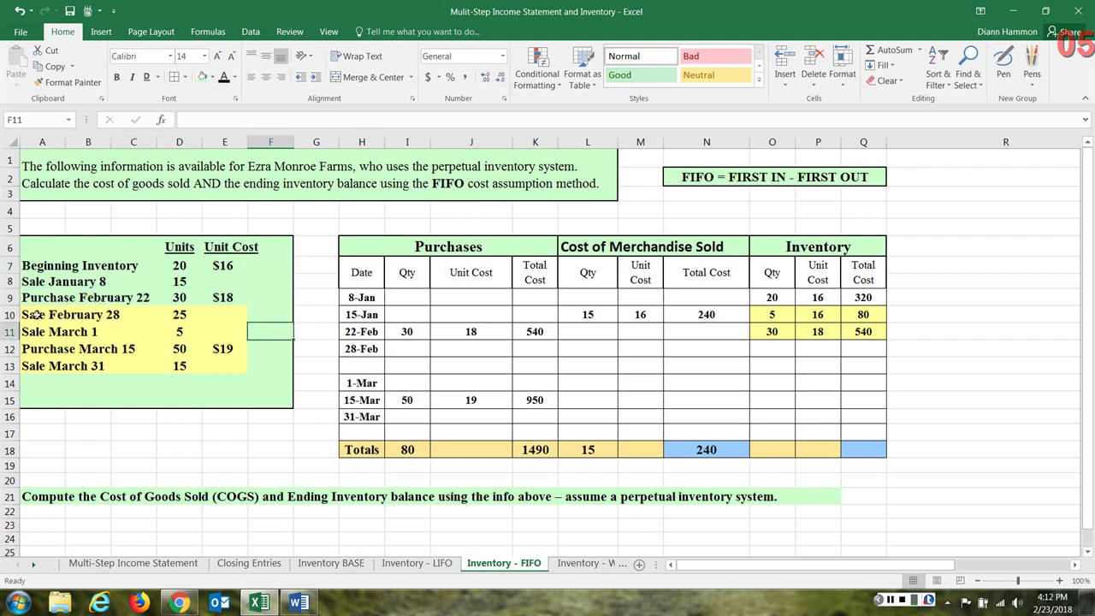
Step: Enter the full February 28 sale quantity of 25 in the Cost of Merchandise Sold cell L12
drag(38, 315, 275, 317)
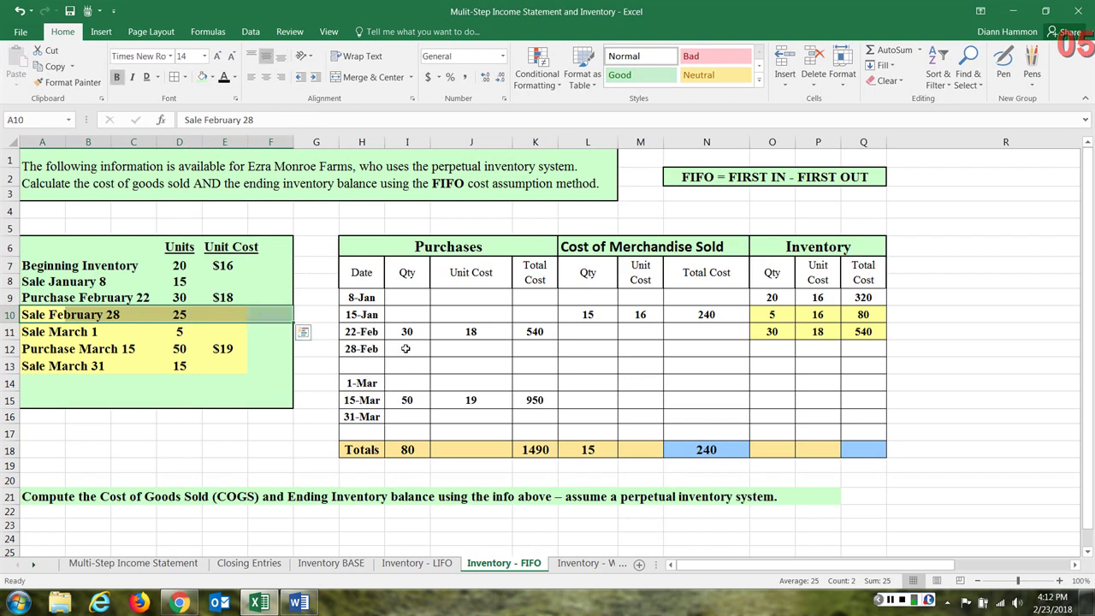
click(593, 353)
text(2)
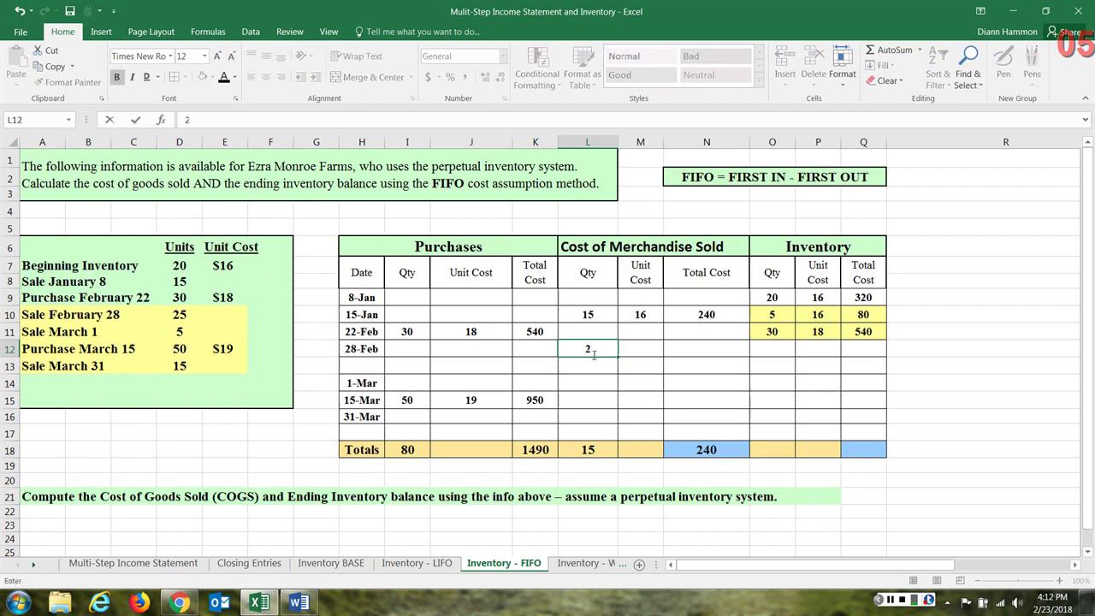
text(5)
drag(770, 314, 891, 314)
click(634, 351)
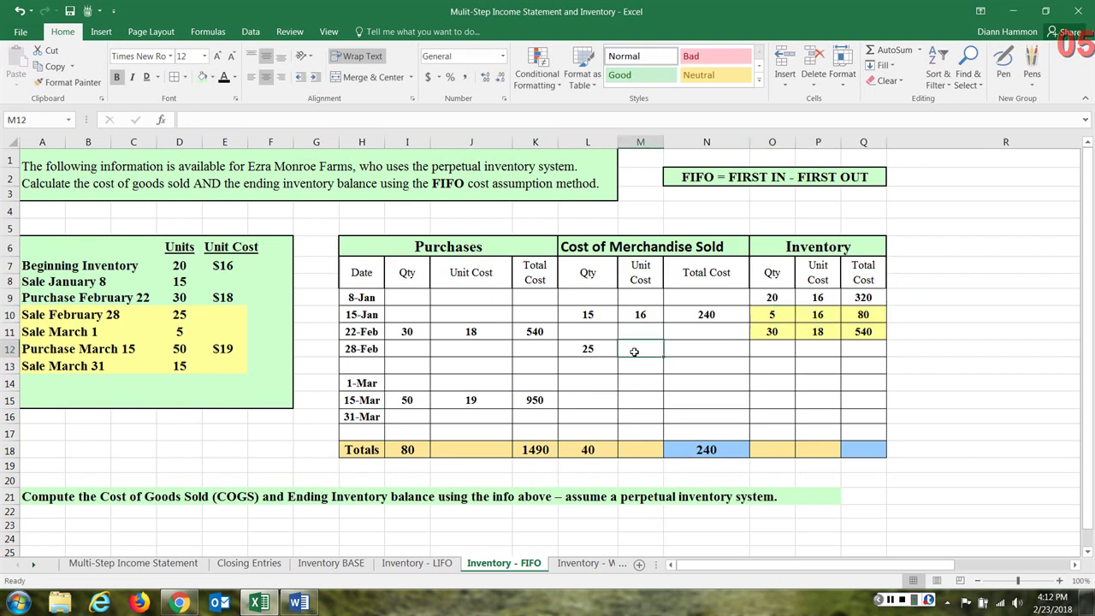
Step: Set the 28-Feb Cost of Merchandise Sold quantity in L12 to 5 and the unit cost in M12 to 16
click(590, 348)
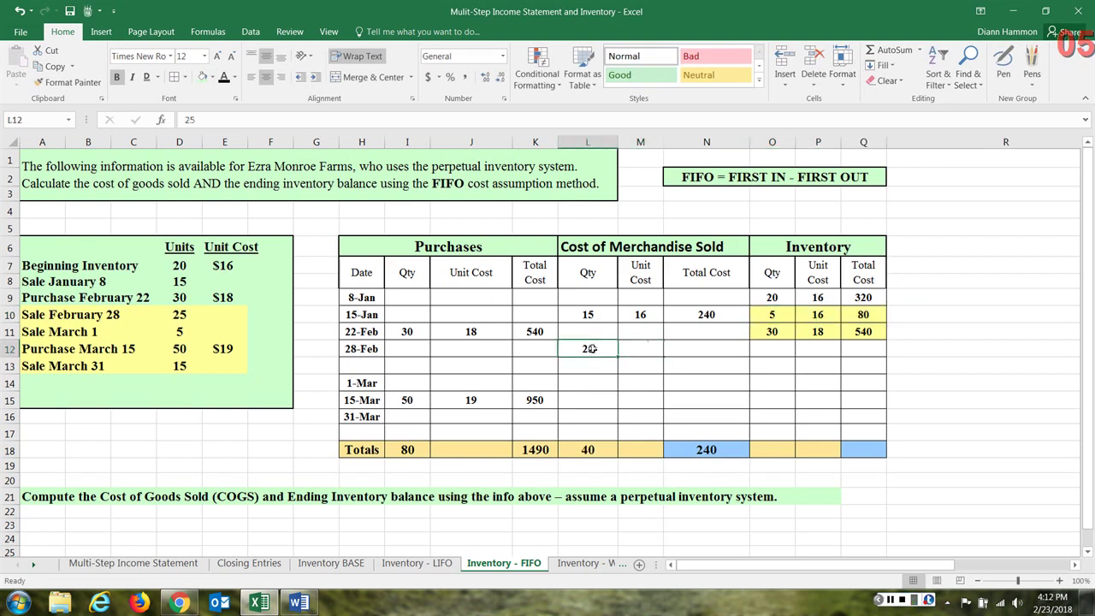
text(5)
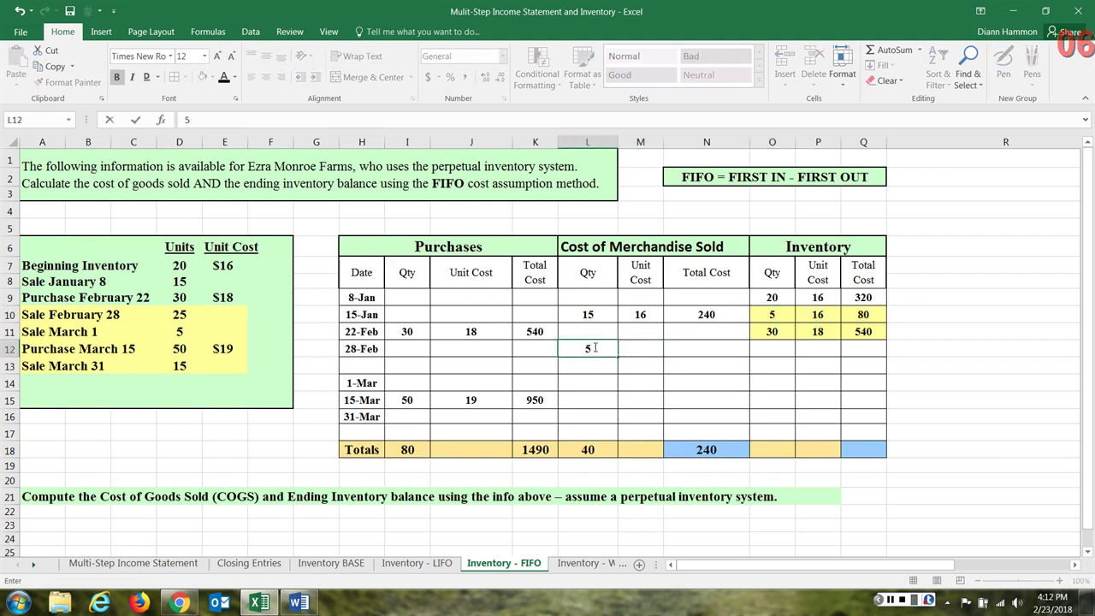
click(645, 351)
text(16)
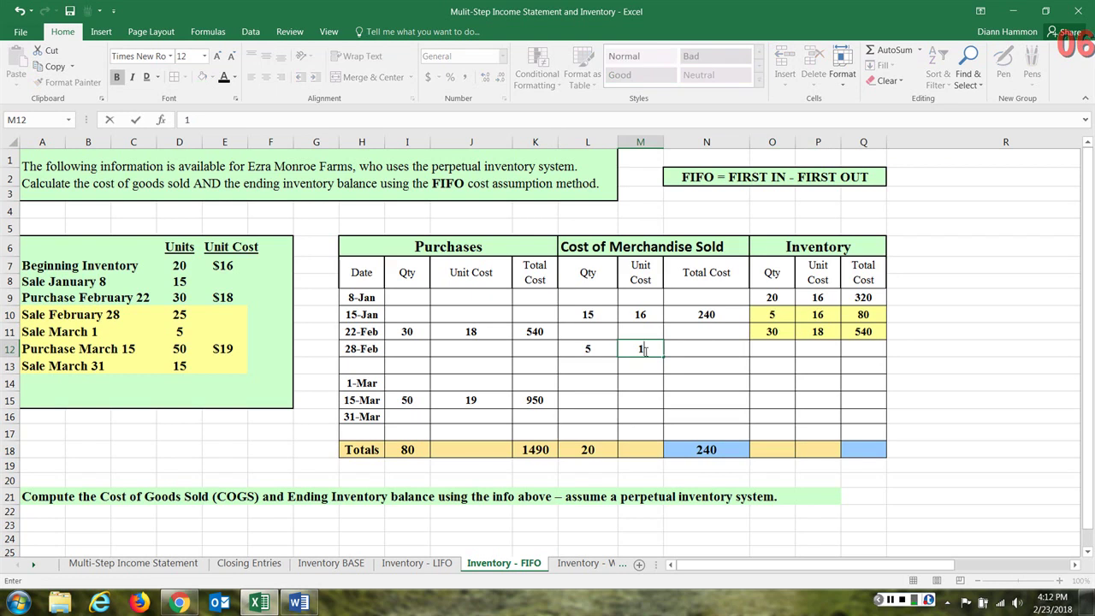
Step: Calculate the 28-Feb total cost in N12 with the formula =L12*M12
click(688, 351)
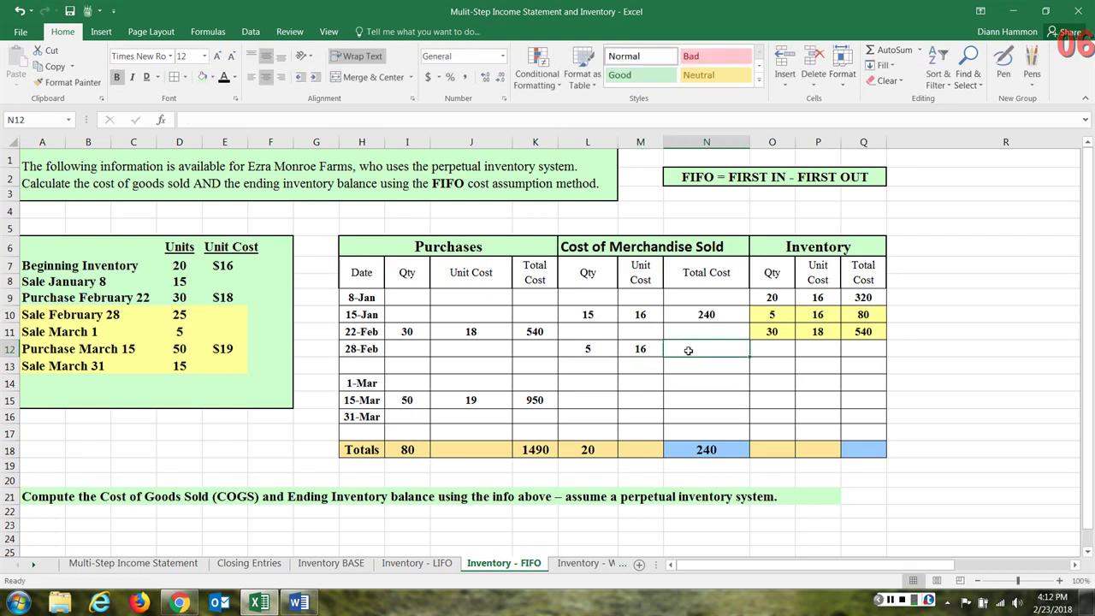
text(=)
click(605, 347)
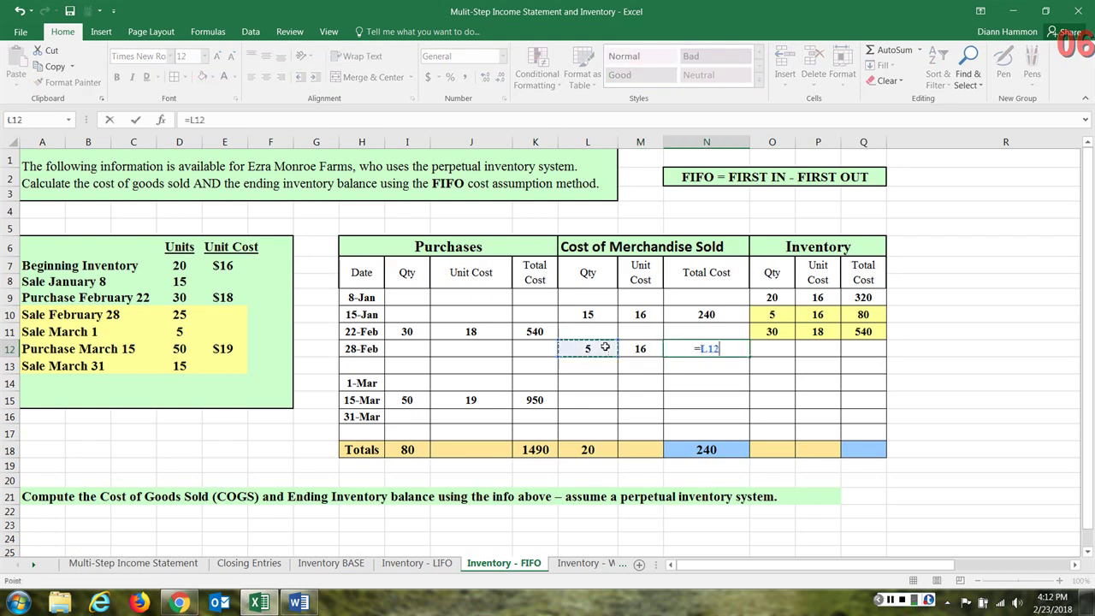
text(*)
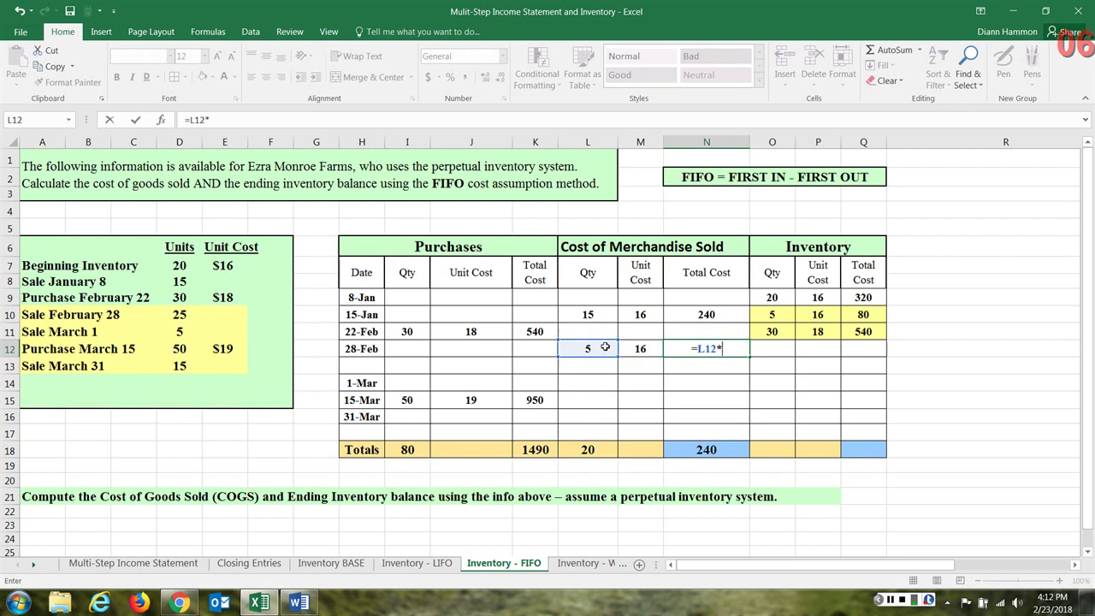
click(658, 349)
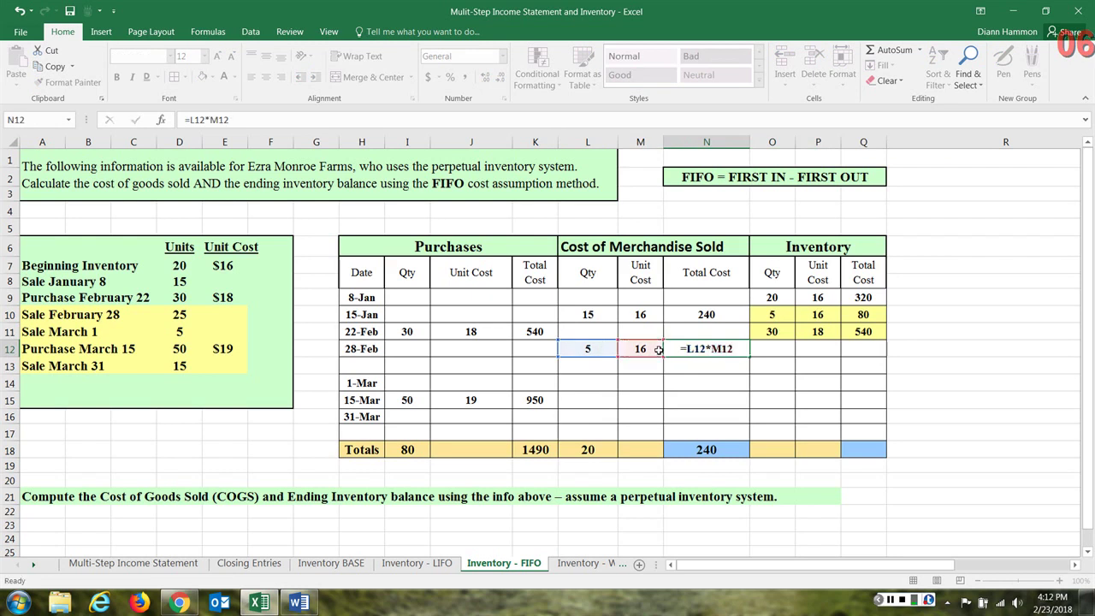
key(Return)
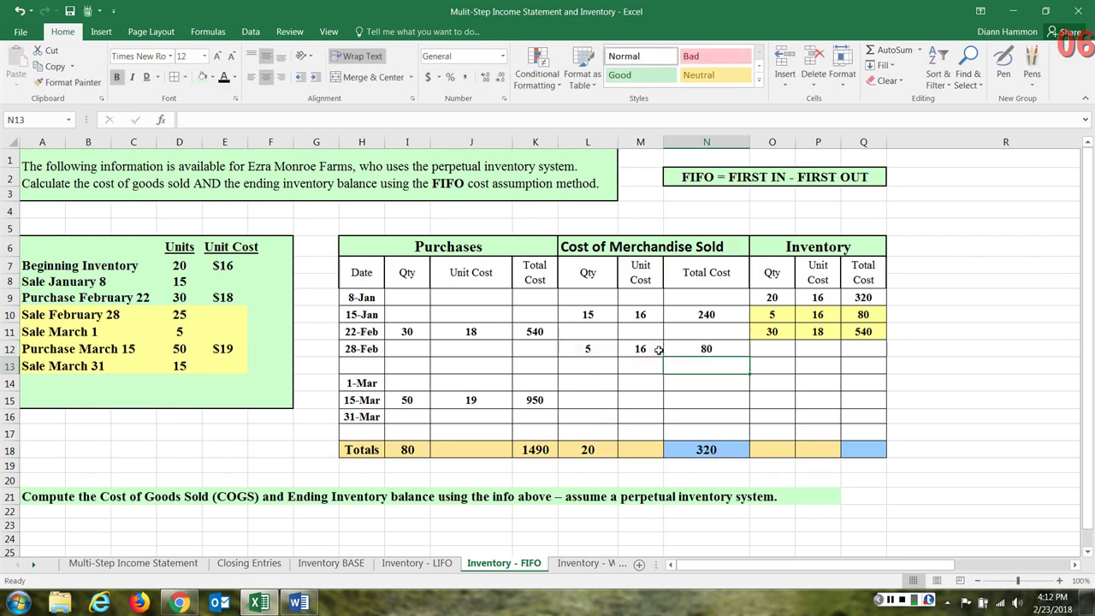
Step: Remove the yellow fill from the 15-Jan inventory cells O10:Q10
click(767, 313)
drag(767, 312, 1009, 314)
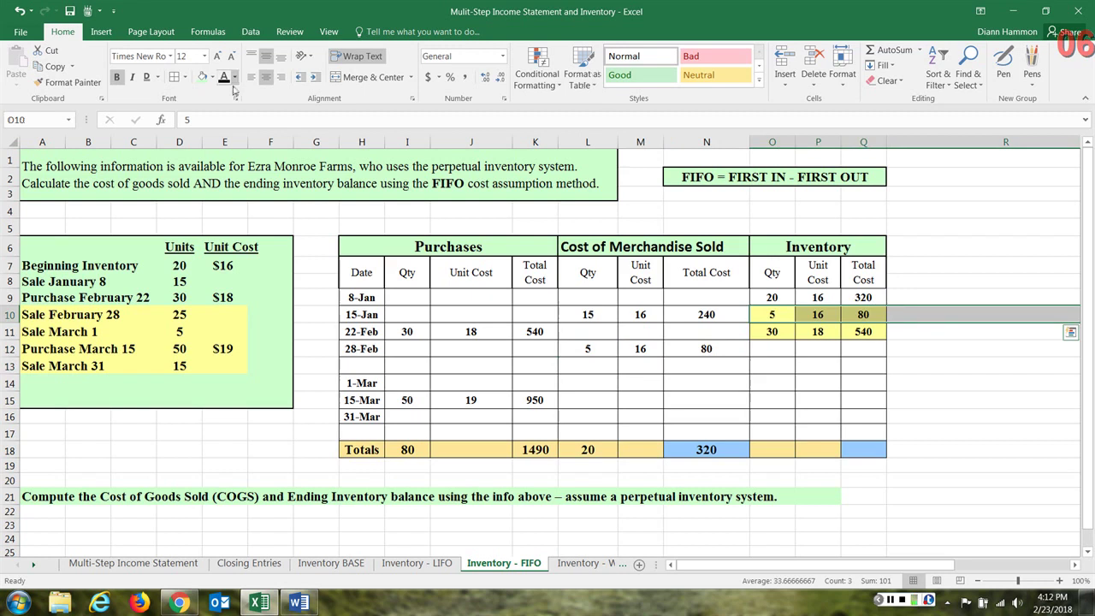
click(213, 77)
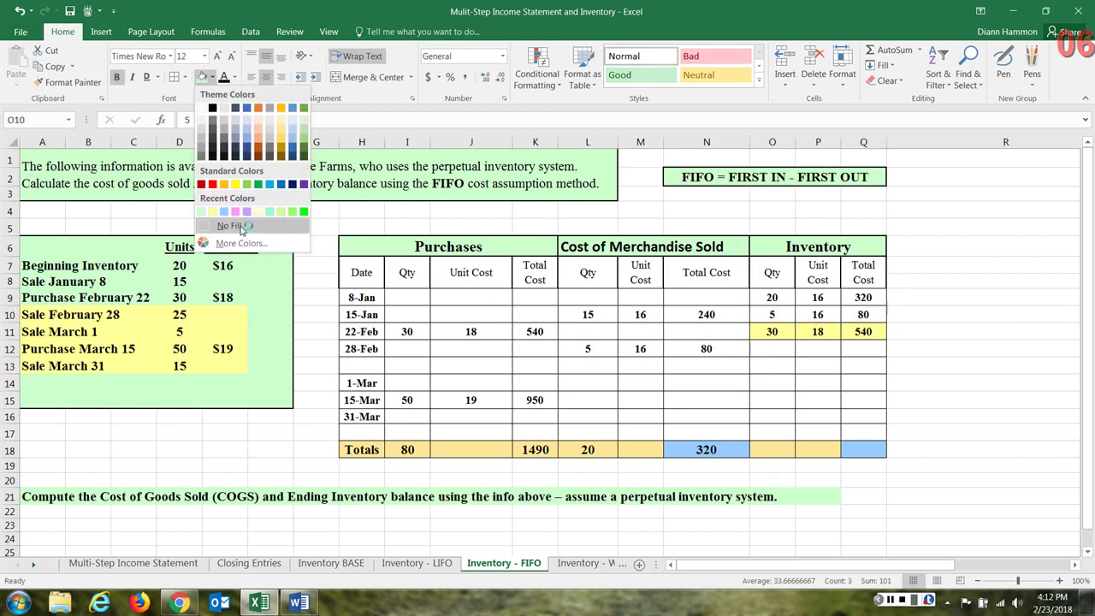
click(248, 227)
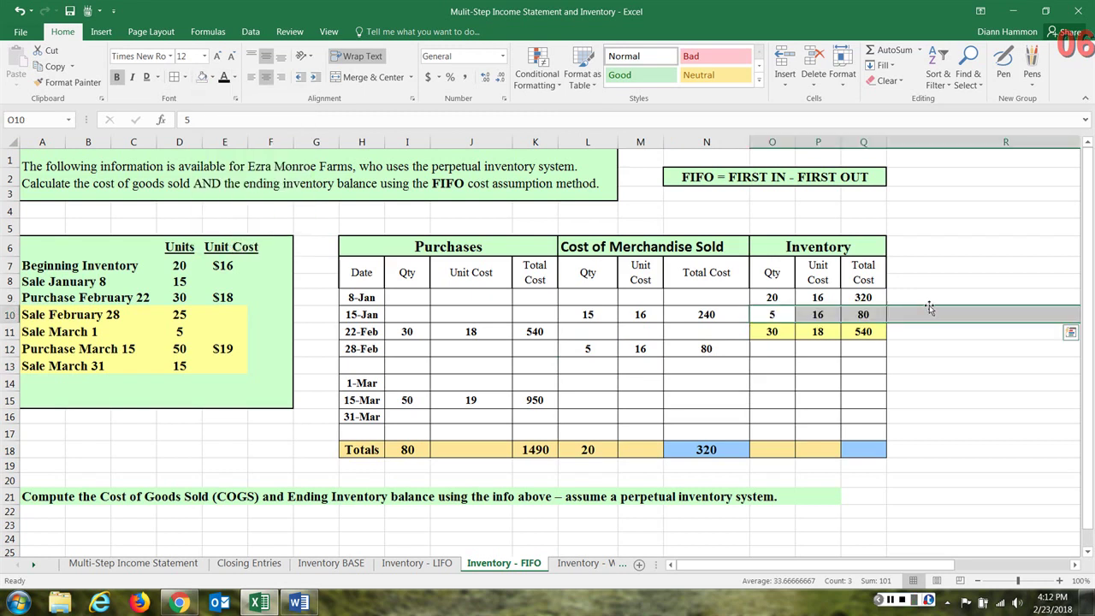
Step: Enter the rest of the February 28 sale in row 13, with quantity 20 in L13 and unit cost 18 in M13
click(579, 365)
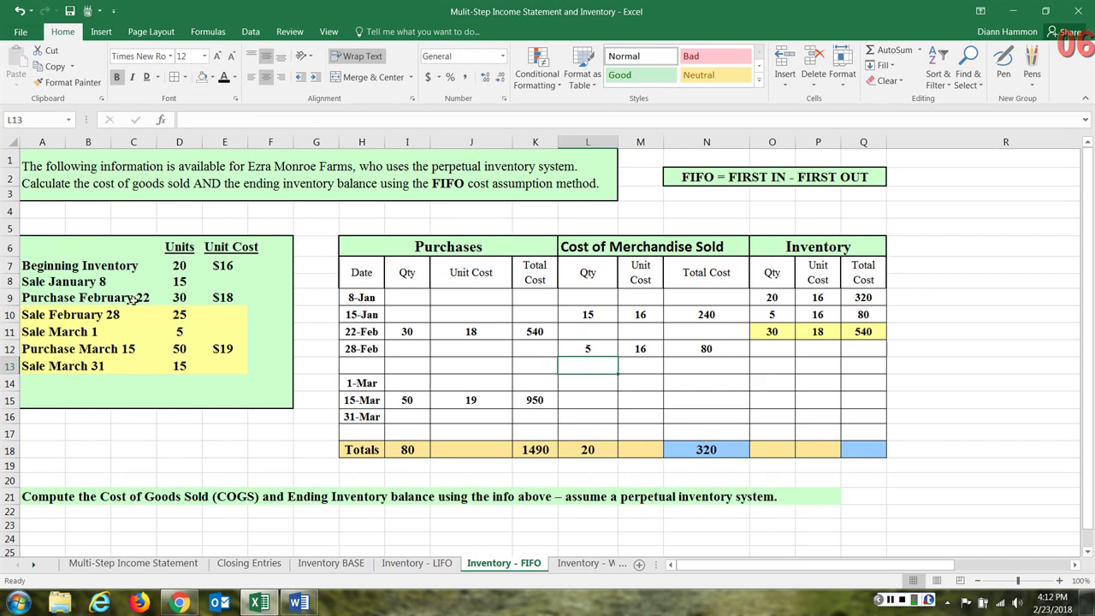
drag(58, 314, 232, 319)
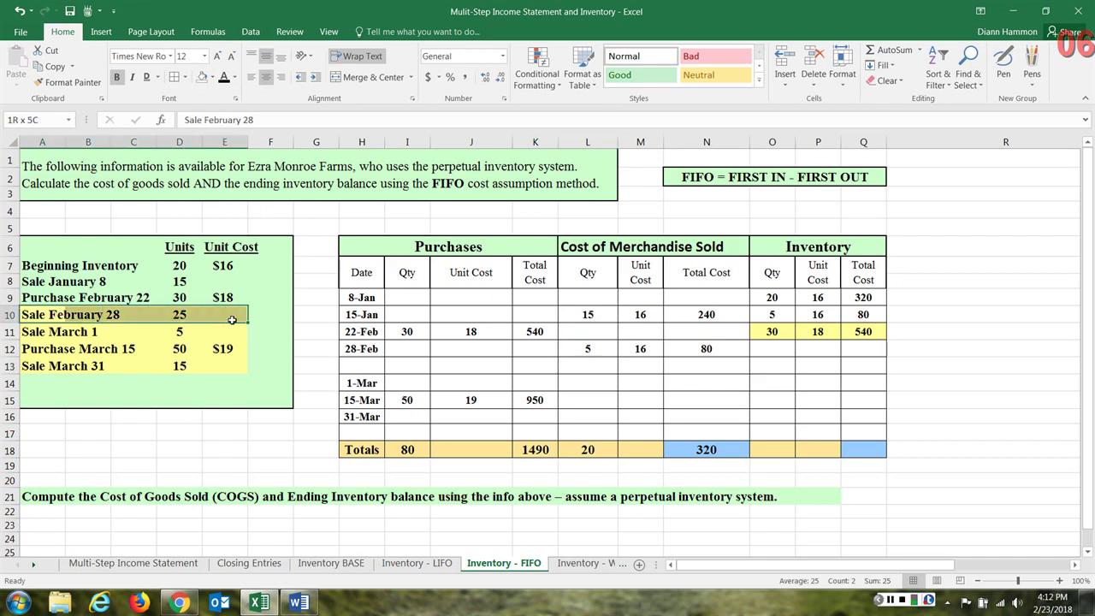
click(596, 366)
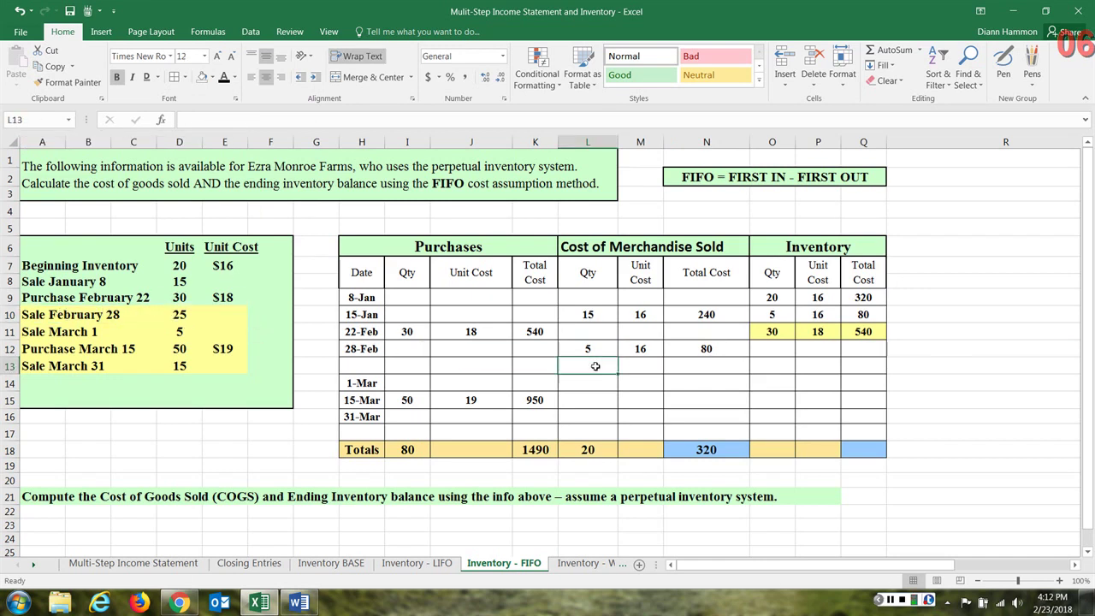
text(20)
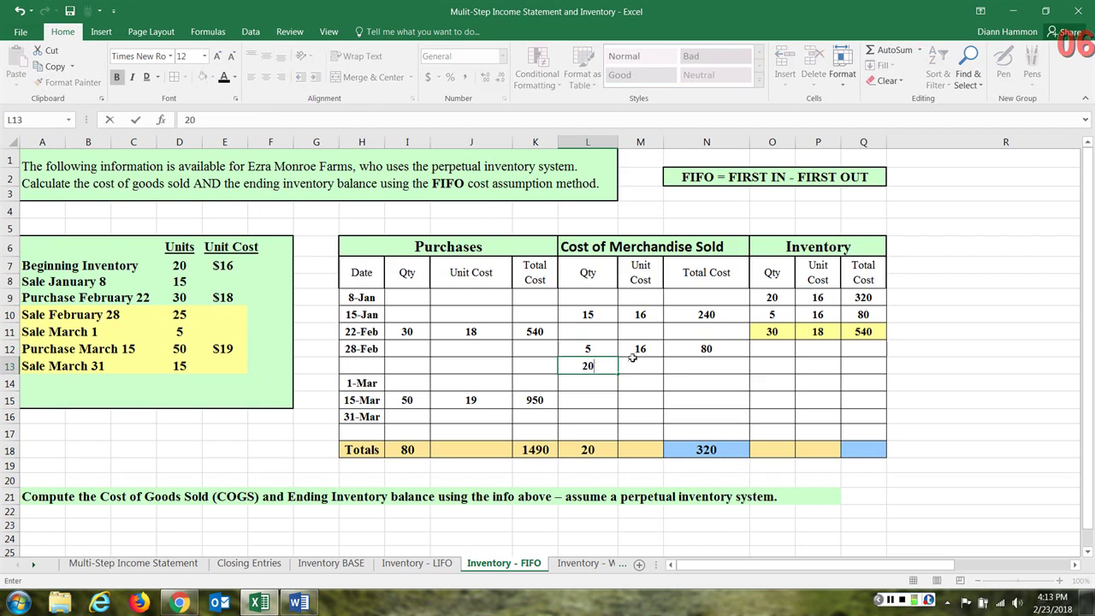
click(635, 359)
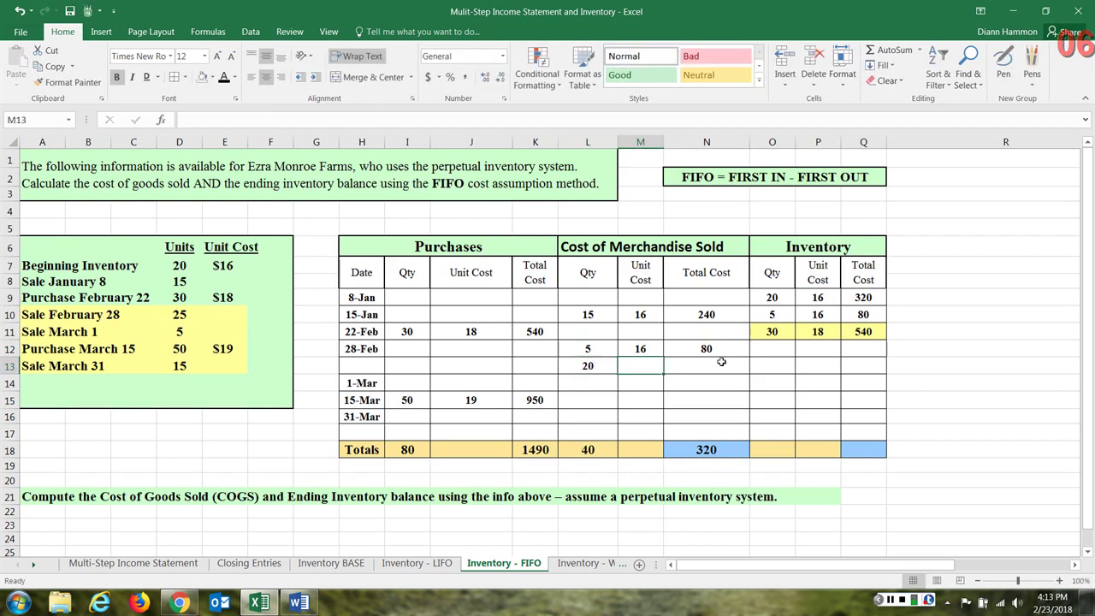
text(18)
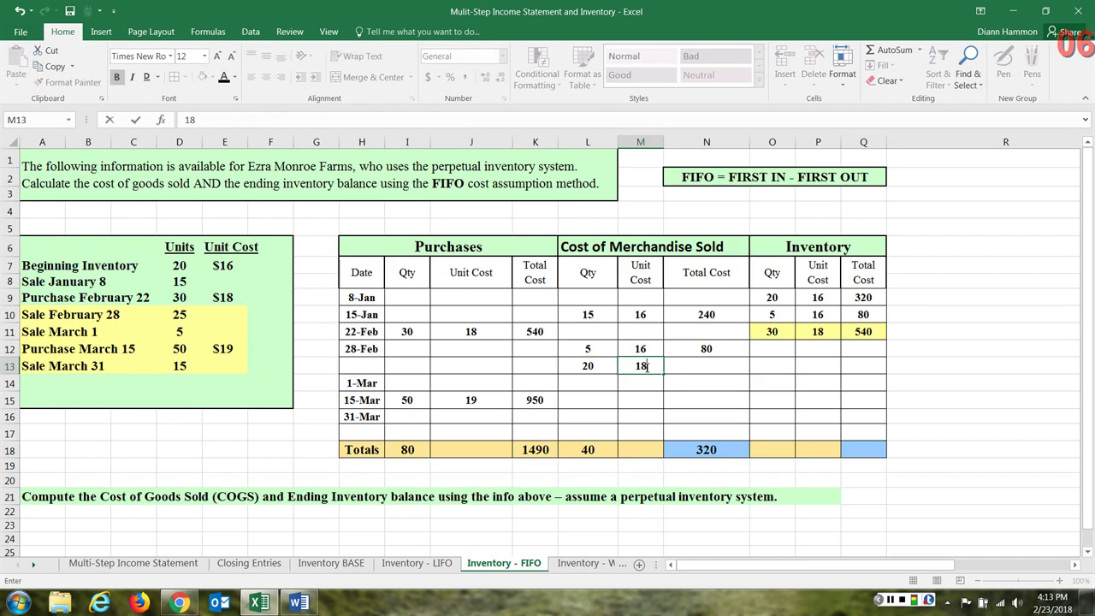
Step: Calculate the second 28-Feb total cost in N13 with =L13*M13 and select N12:N13 to check the sale's combined cost
click(683, 368)
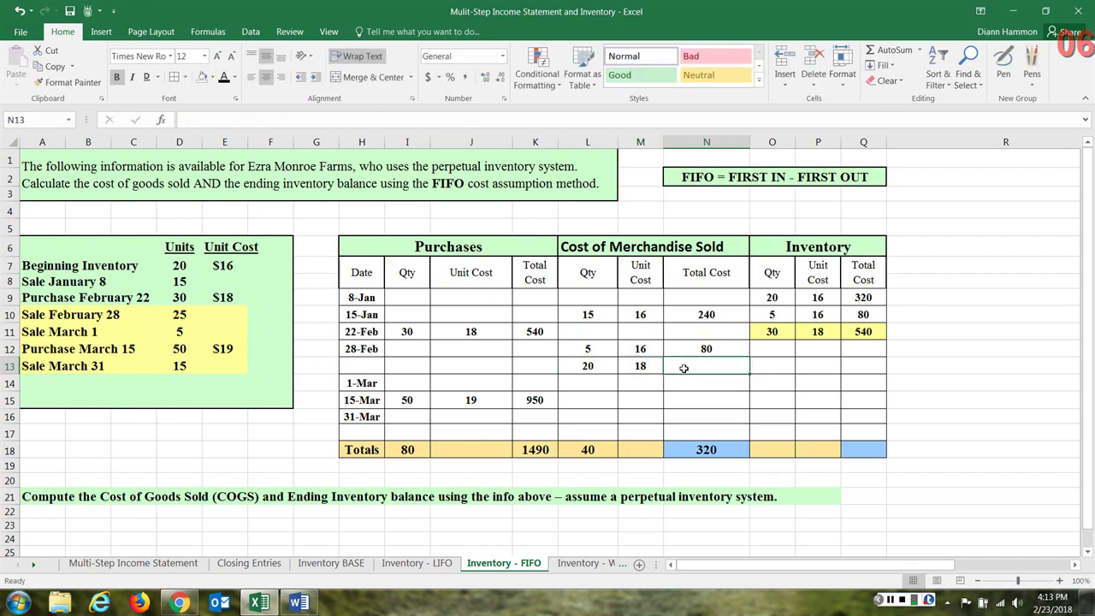
text(=)
click(594, 363)
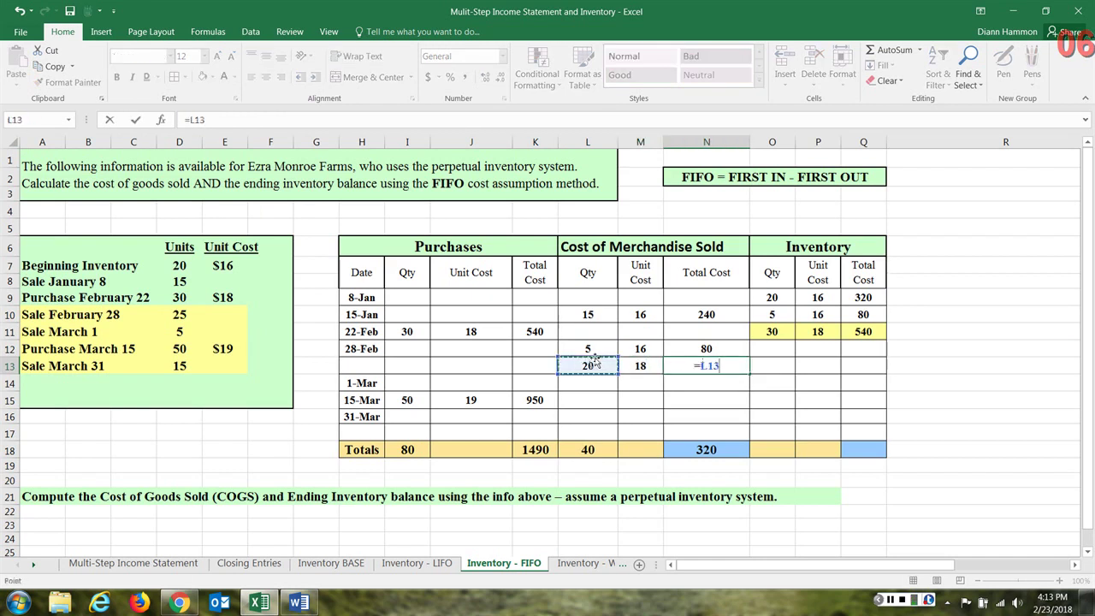
text(*)
click(640, 366)
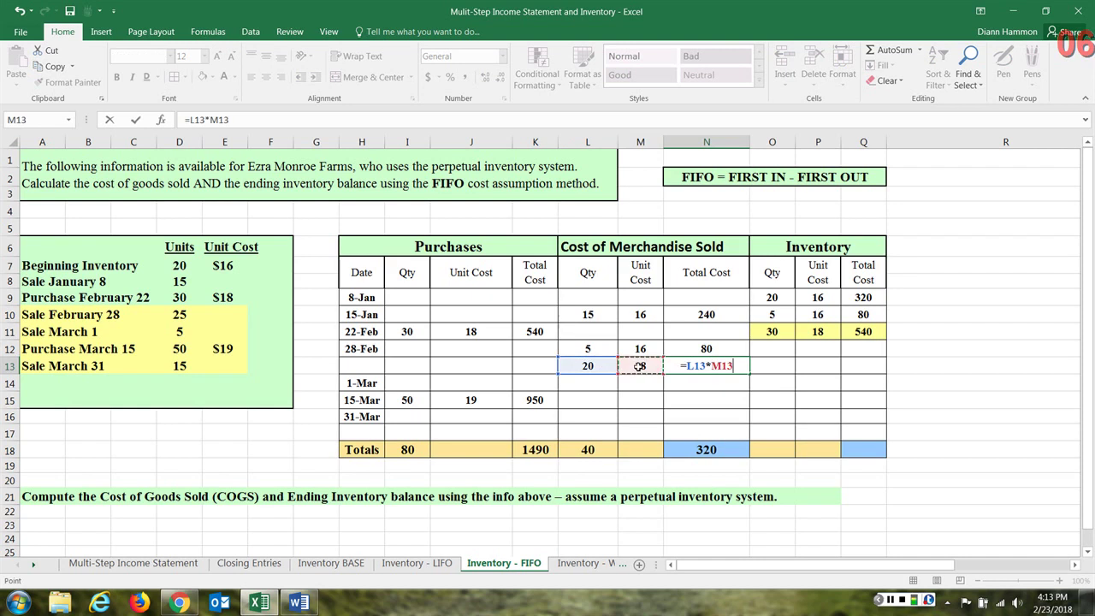
key(Return)
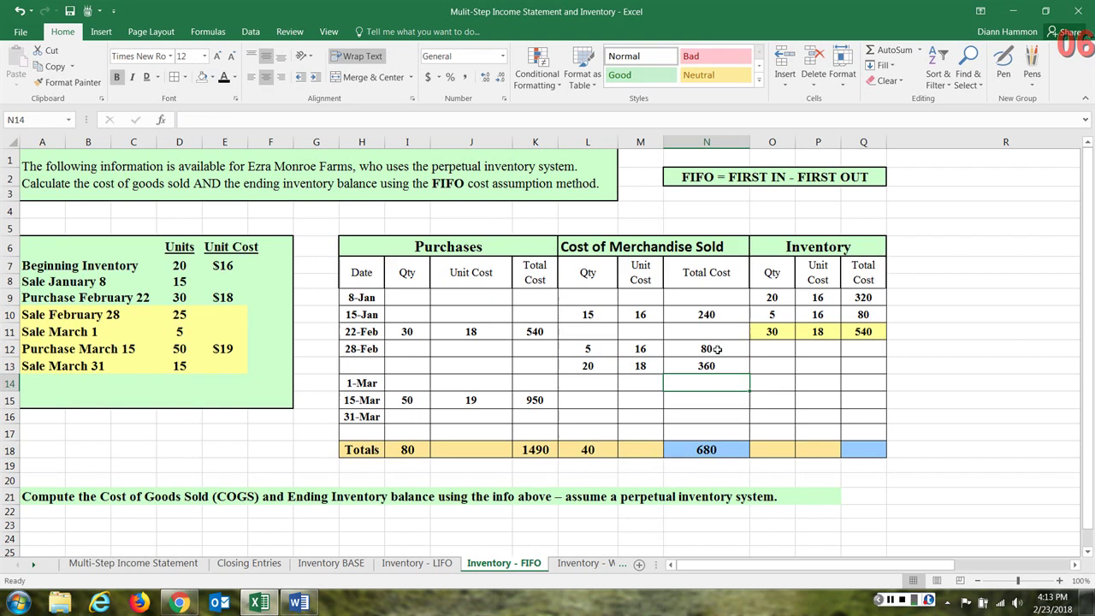
key(Up)
key(Up)
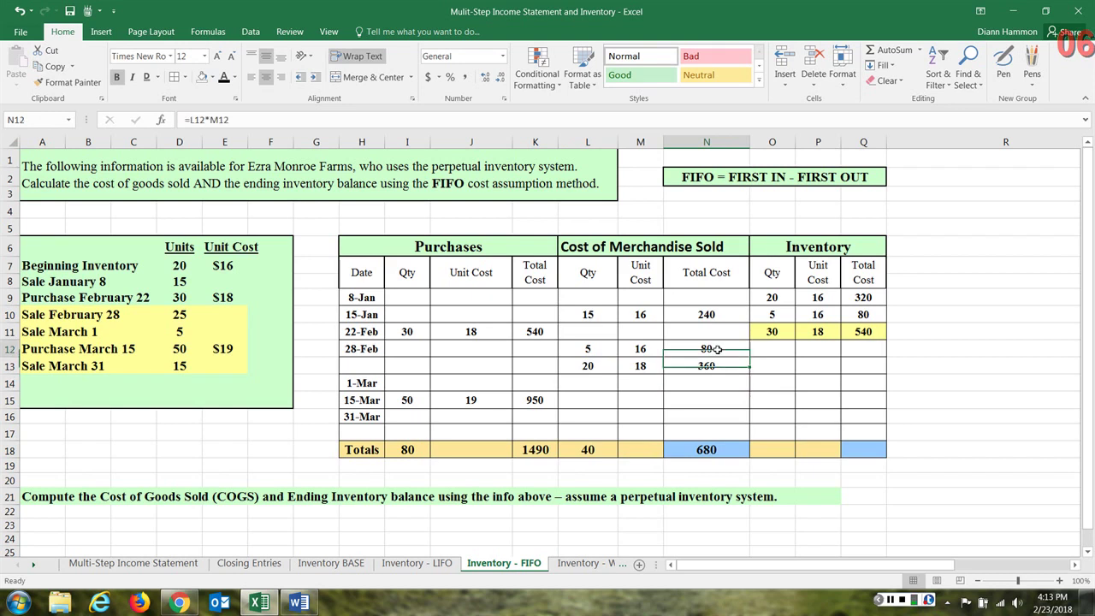
drag(717, 354, 717, 365)
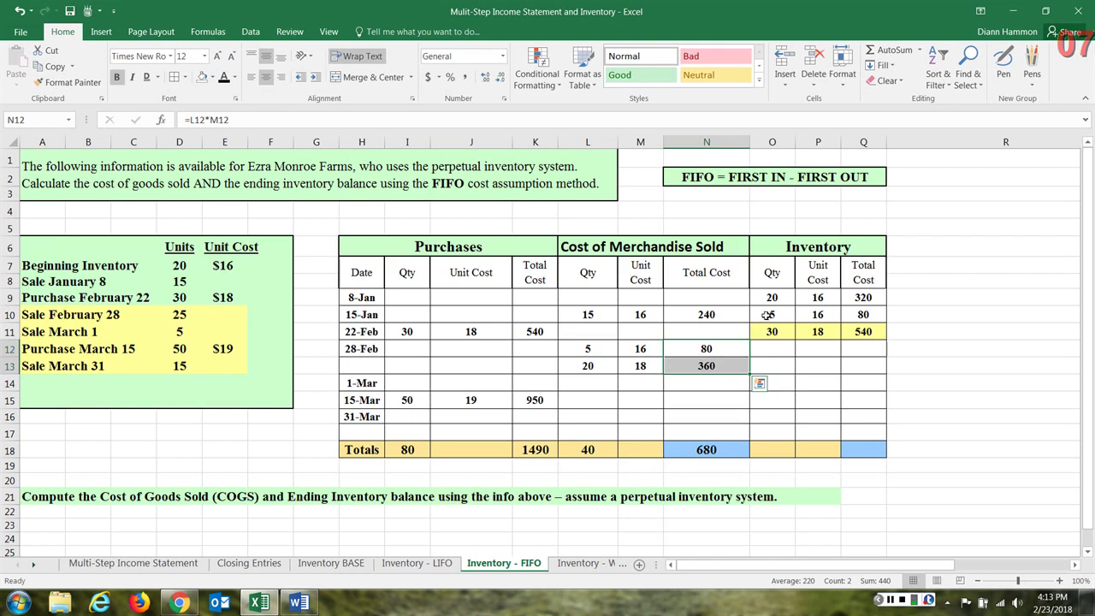
Step: Enter the inventory left after the February 28 sale in O13:Q13 as quantity 10, unit cost 18 and total cost 180
drag(767, 314, 871, 315)
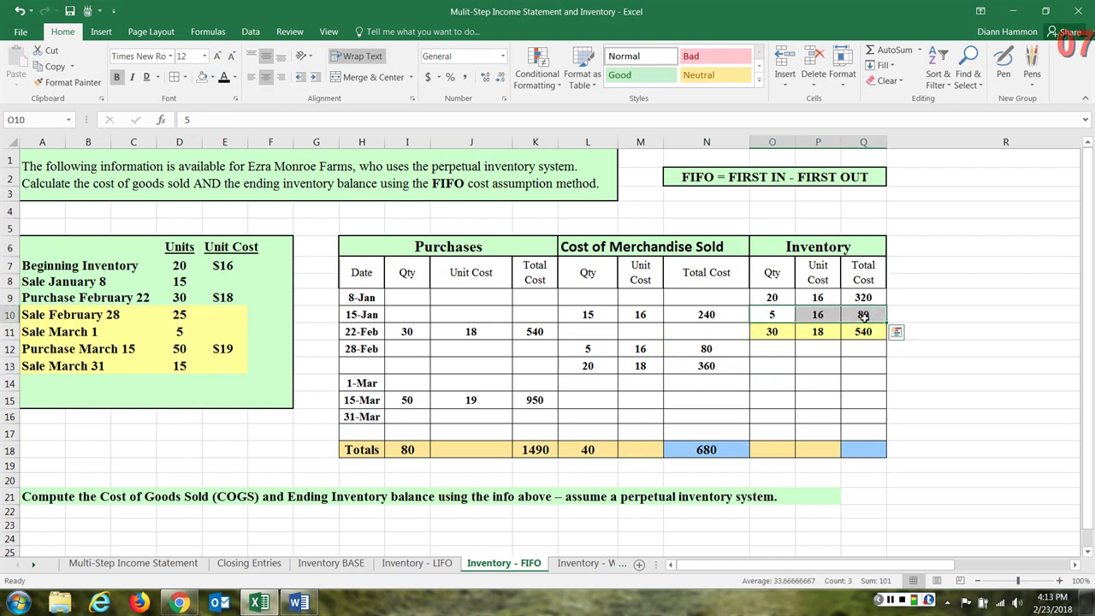
click(761, 367)
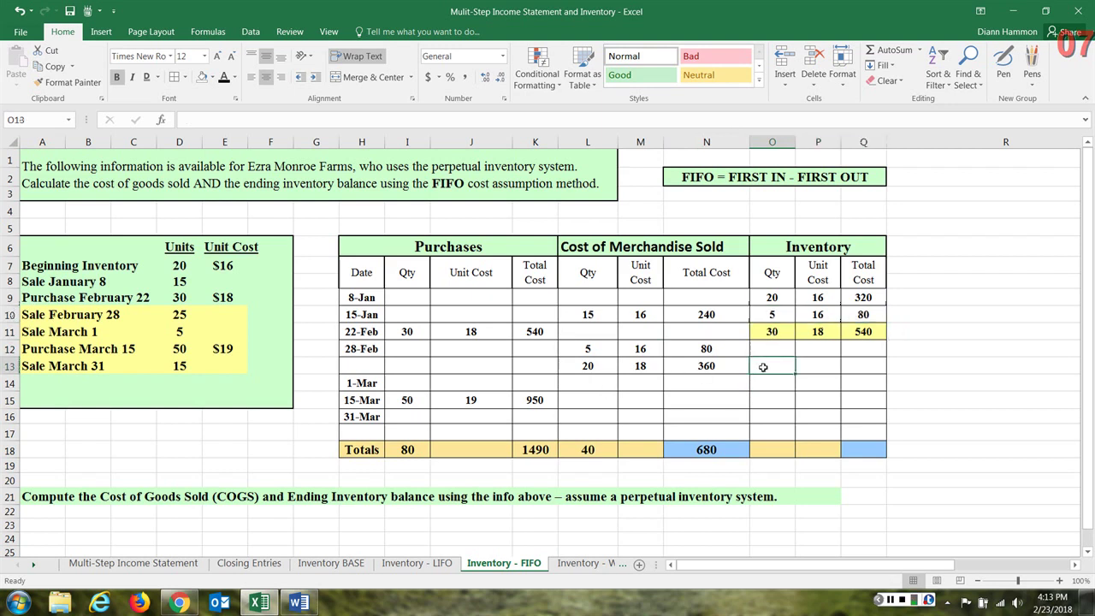
text(10)
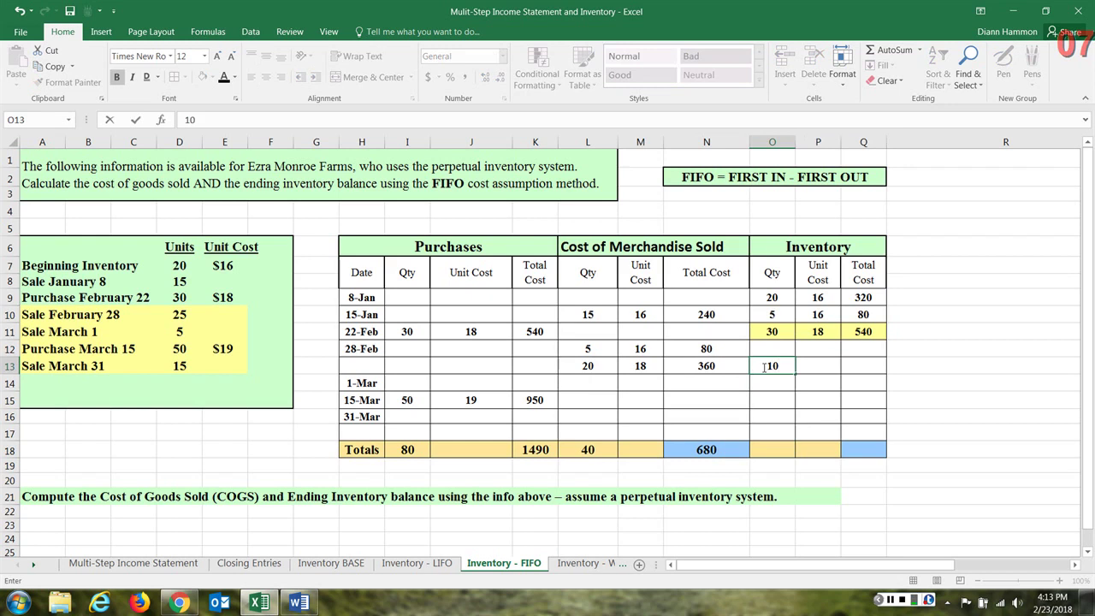
key(Tab)
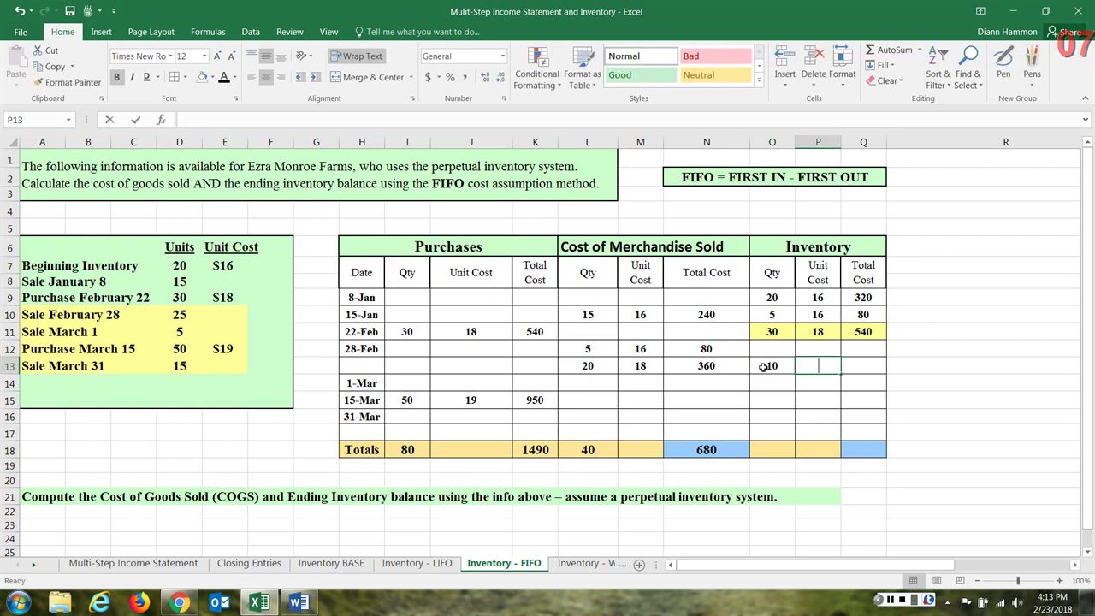
text(18)
key(Tab)
text(1)
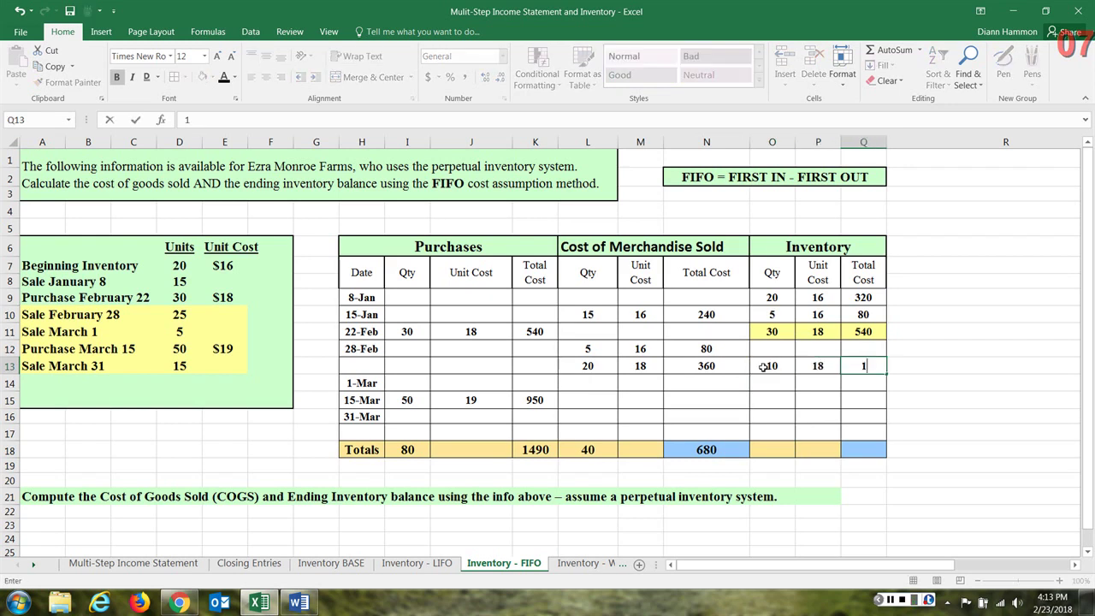
text(80)
drag(771, 367, 862, 369)
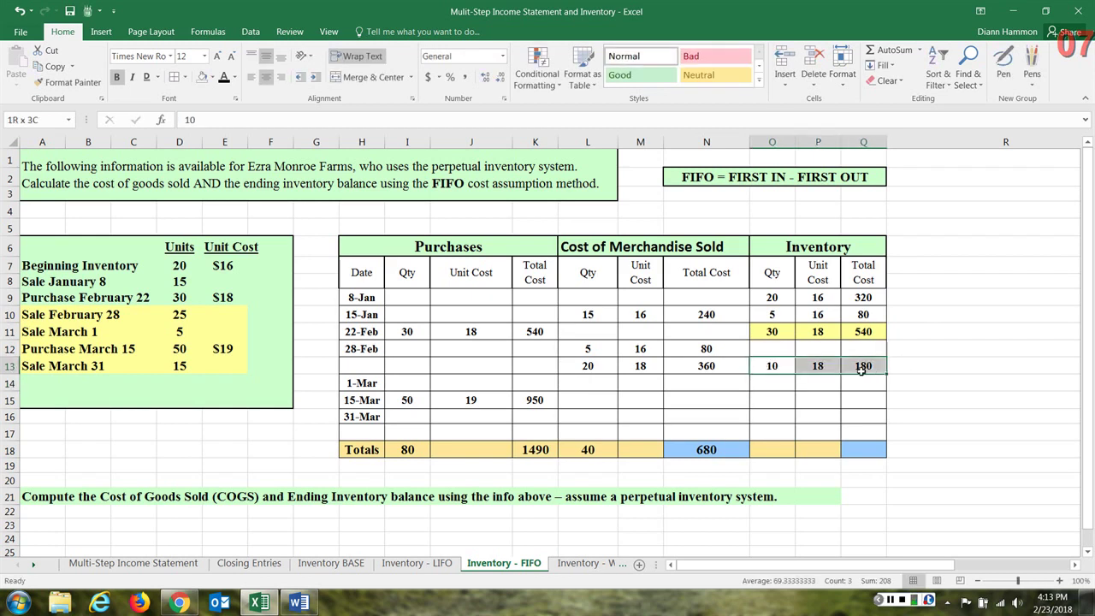
Step: Shade the February 28 inventory cells O13:Q13 yellow and remove the fill from the 22-Feb inventory cells O11:Q11
click(212, 77)
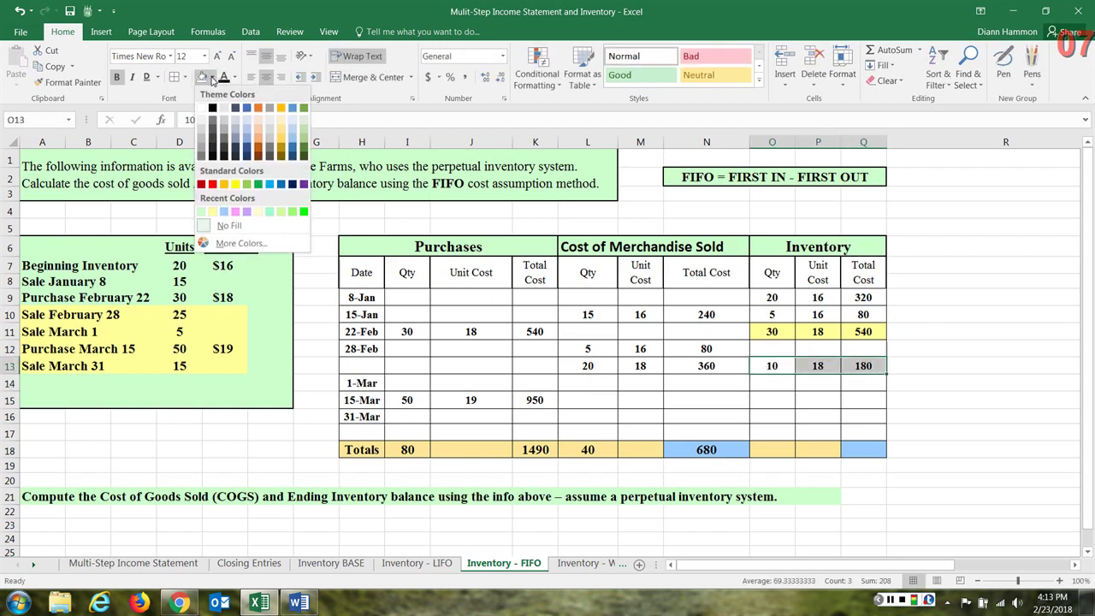
click(213, 211)
drag(771, 331, 863, 332)
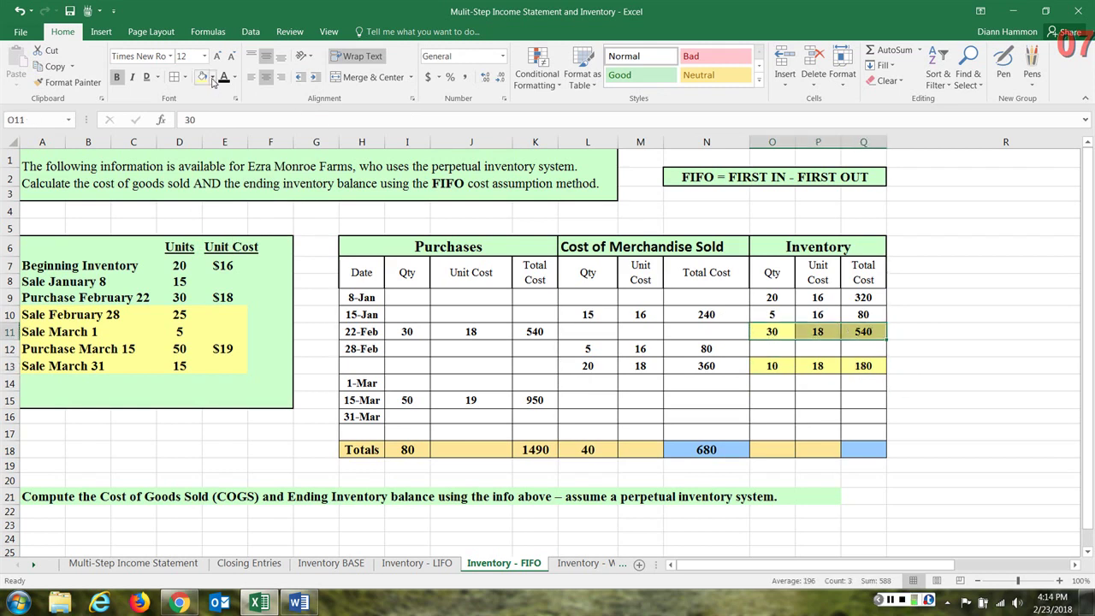
click(212, 77)
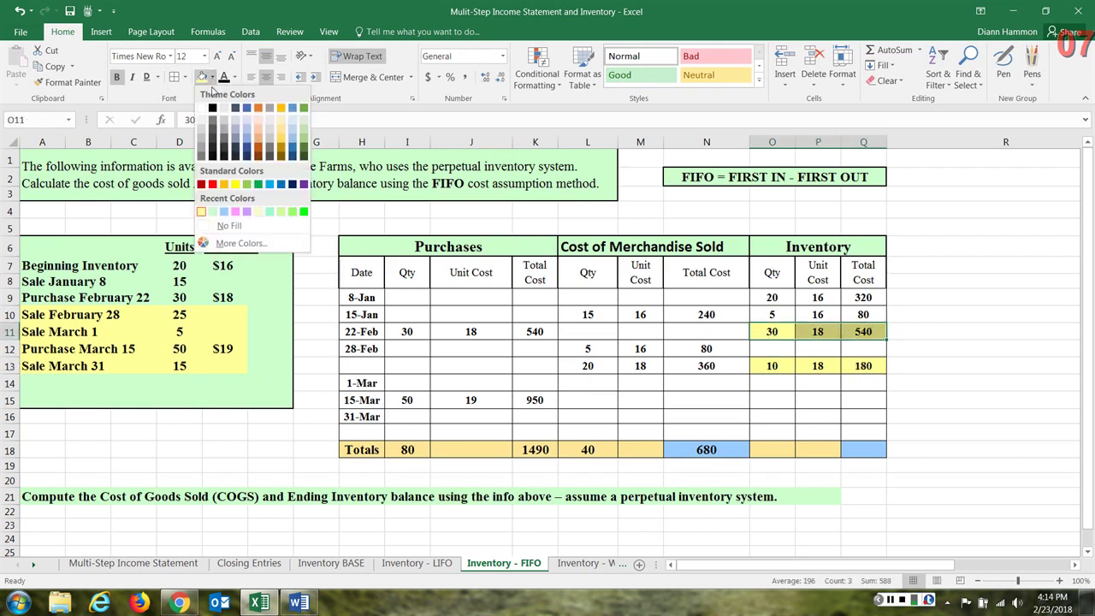
click(227, 225)
click(967, 331)
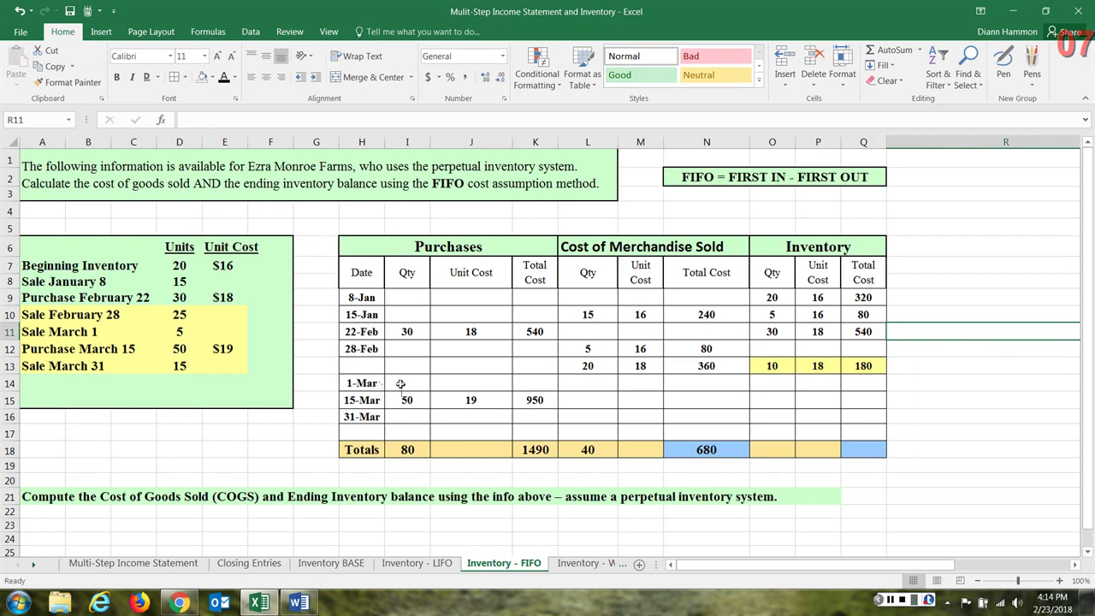
Step: Remove the fill from the February 22 purchase and February 28 sale rows of the information box, A9:F10
drag(53, 300, 256, 317)
click(203, 77)
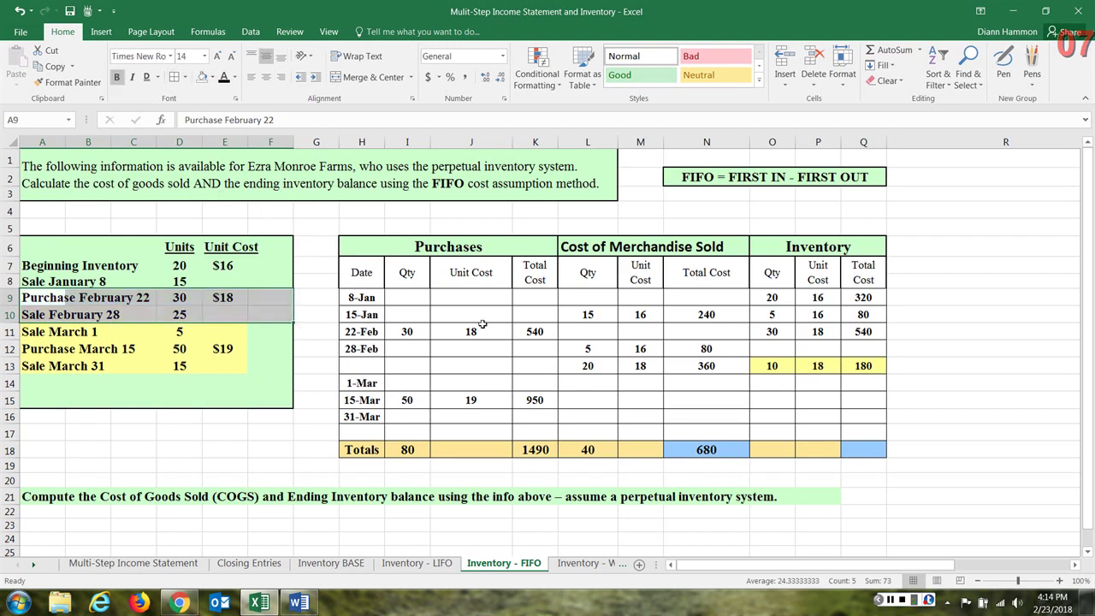
click(413, 388)
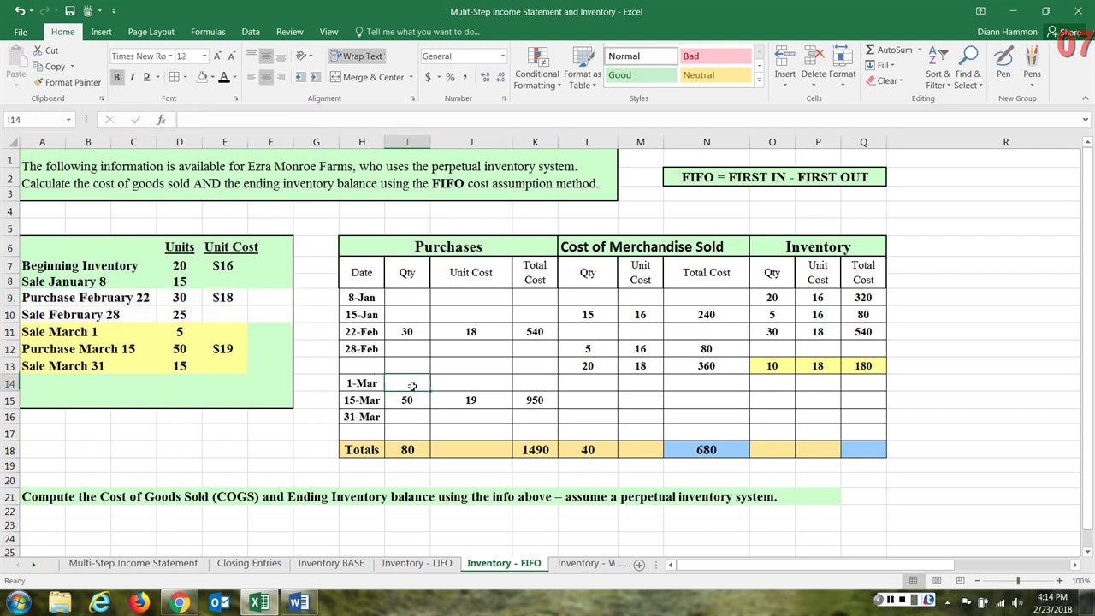
Step: Enter the March 1 sale in L14:N14 with quantity 5, unit cost 18 and total cost 90
click(587, 382)
text(5)
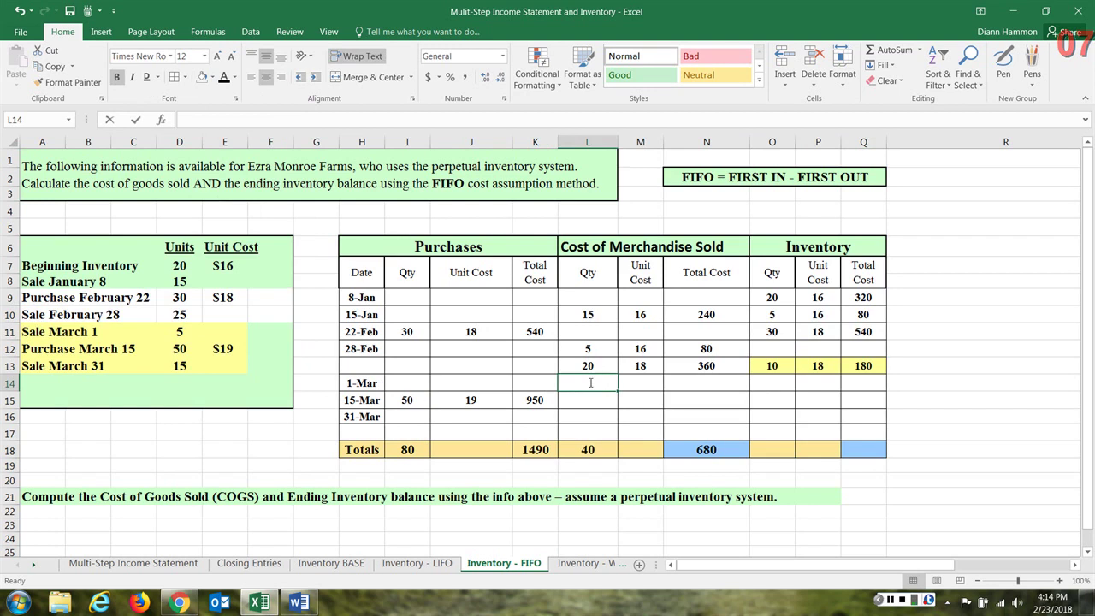
click(634, 382)
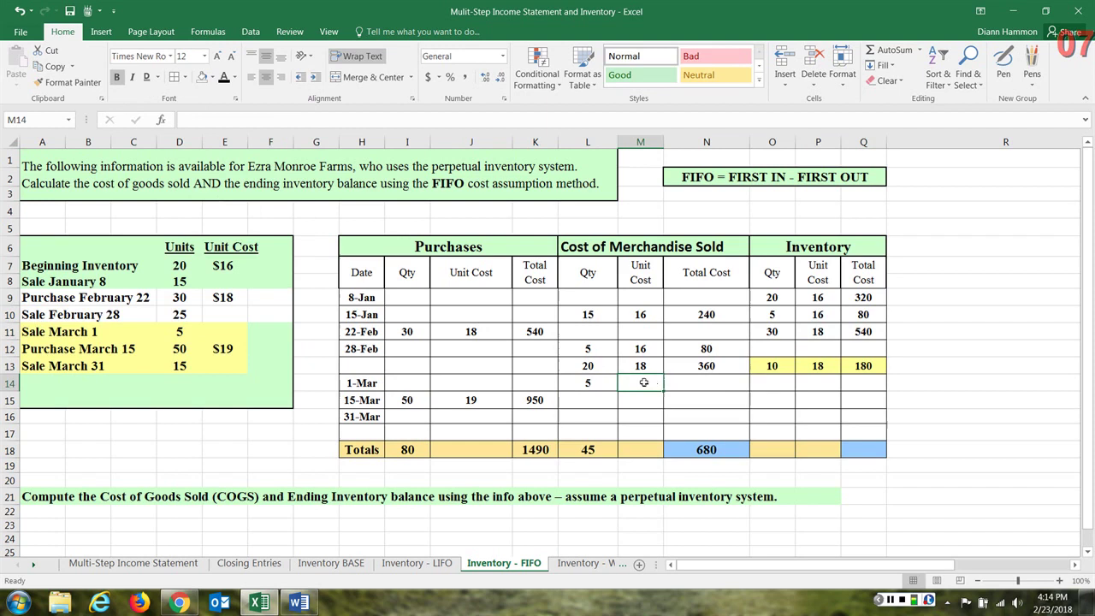
text(18)
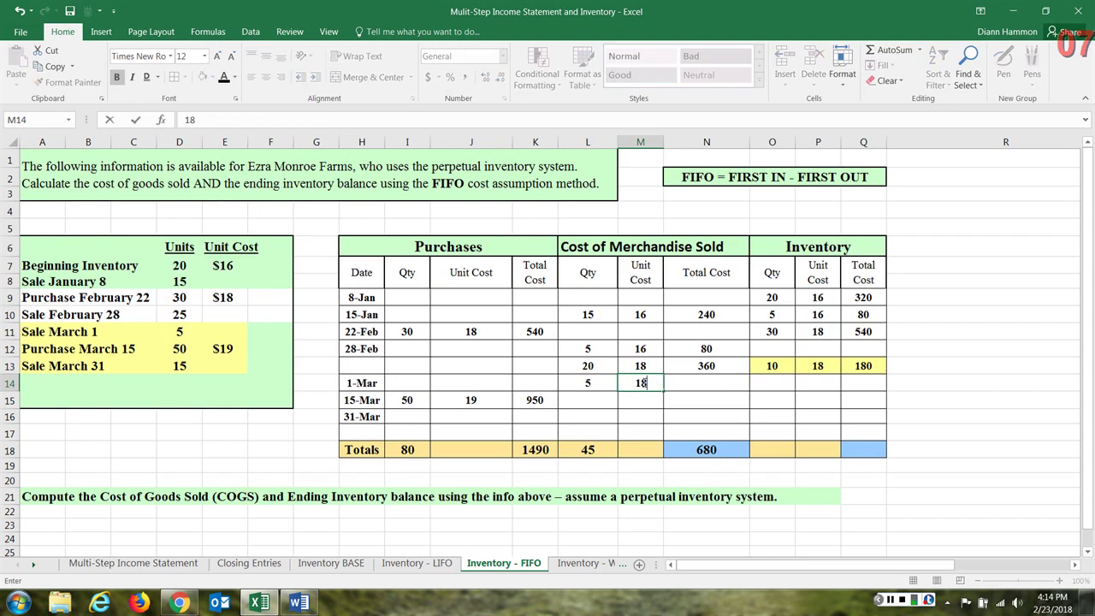
click(705, 382)
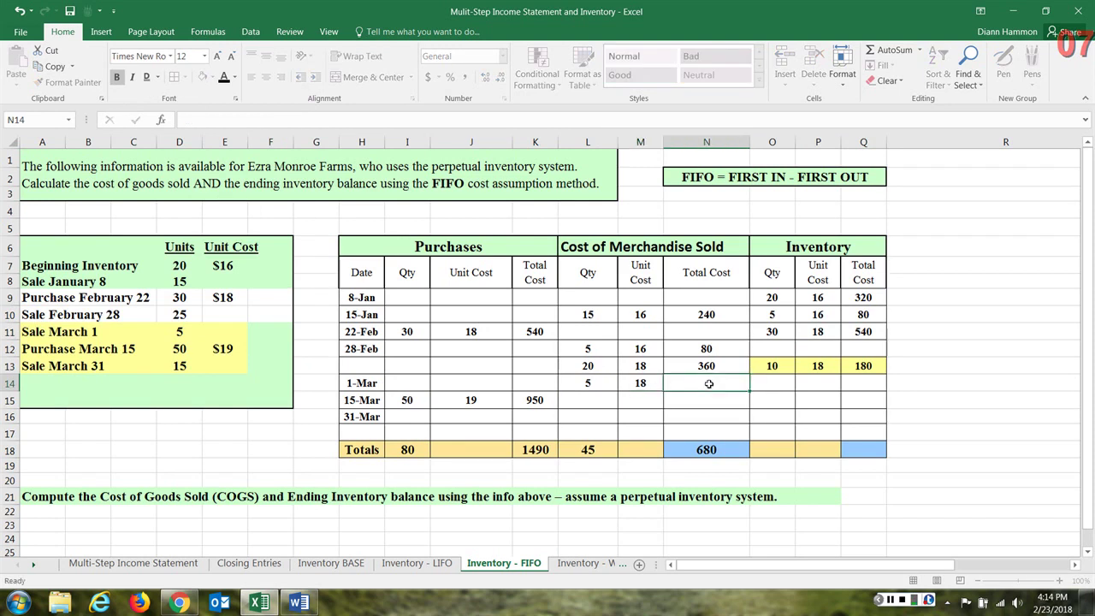
text(90)
Step: Enter the inventory left after the March 1 sale in O14:Q14 as quantity 5, unit cost 18 and total cost 90
click(776, 385)
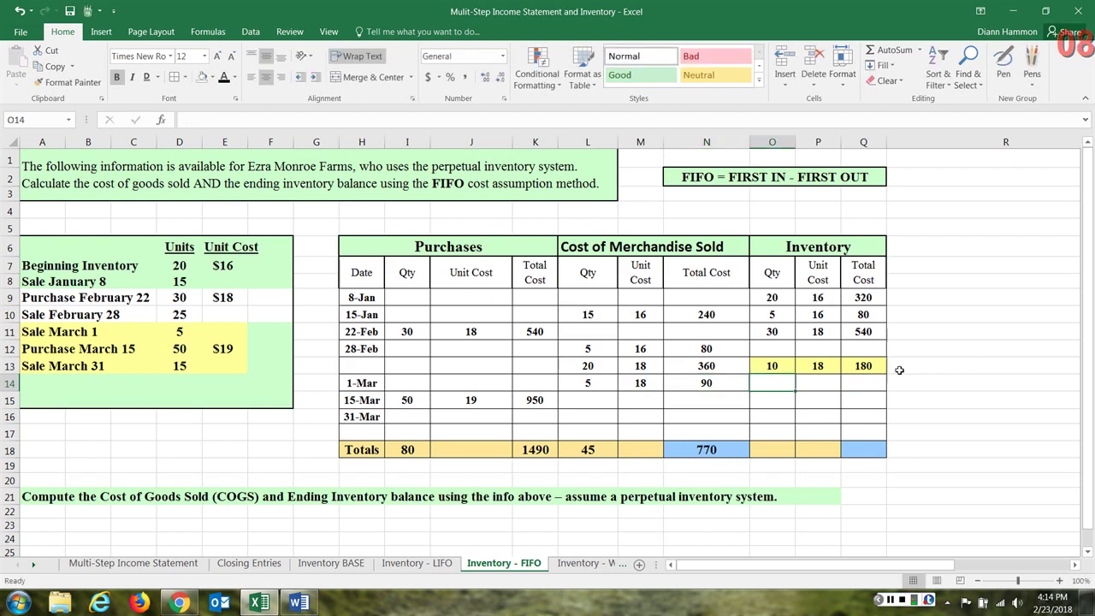
drag(764, 368, 863, 364)
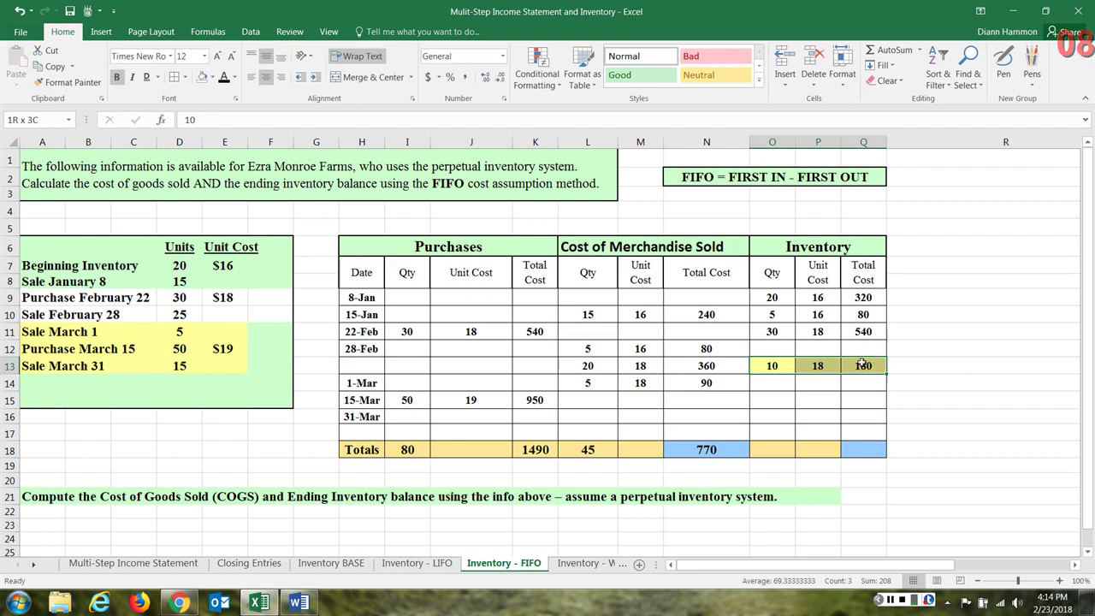
click(780, 381)
text(5)
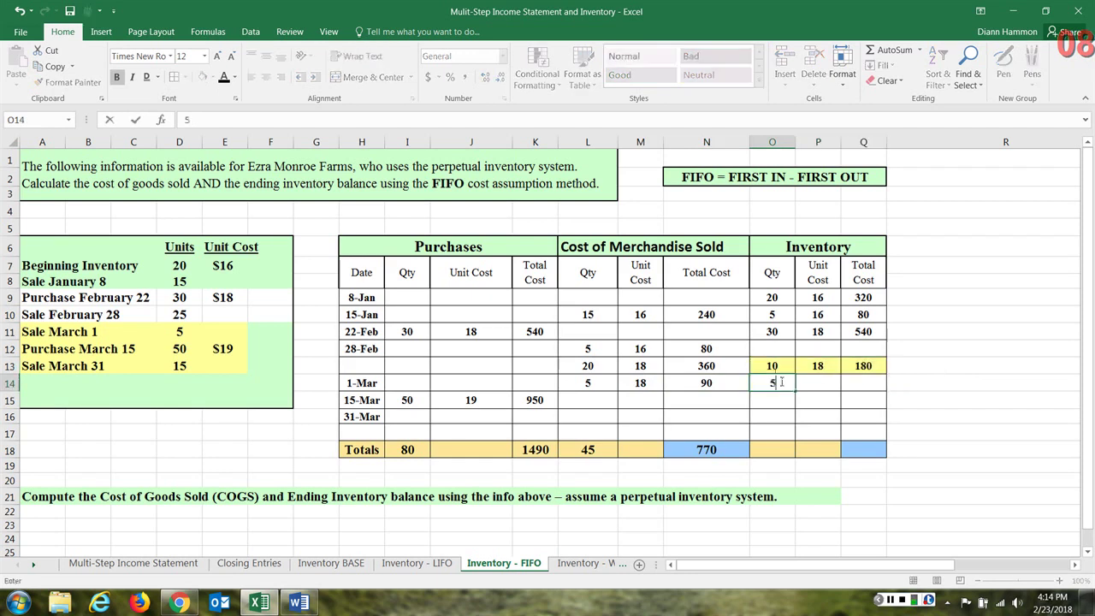
key(Tab)
text(18)
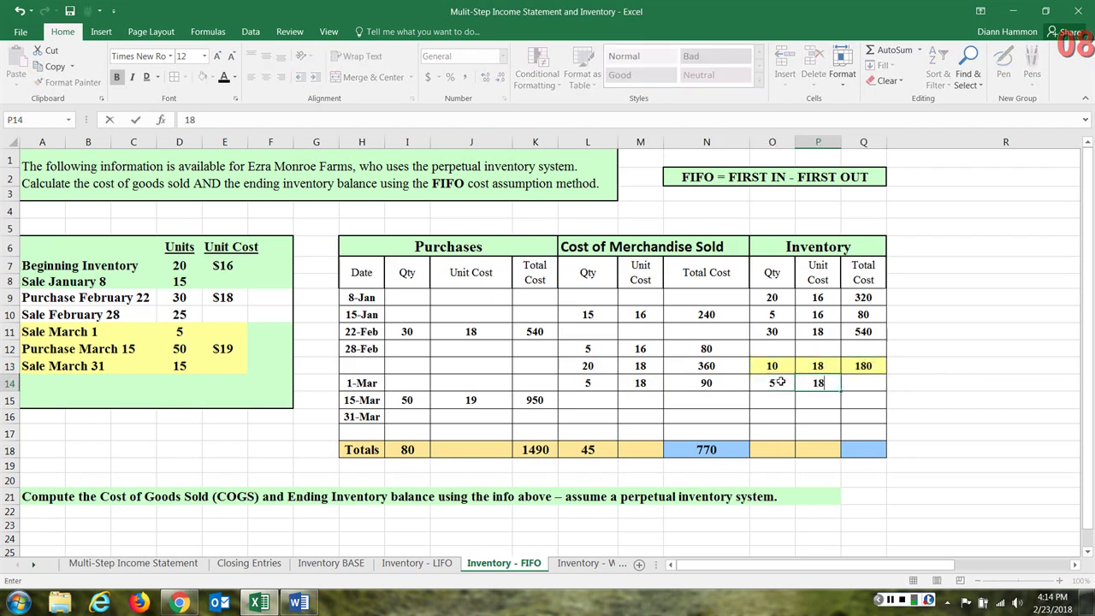
key(Tab)
text(9)
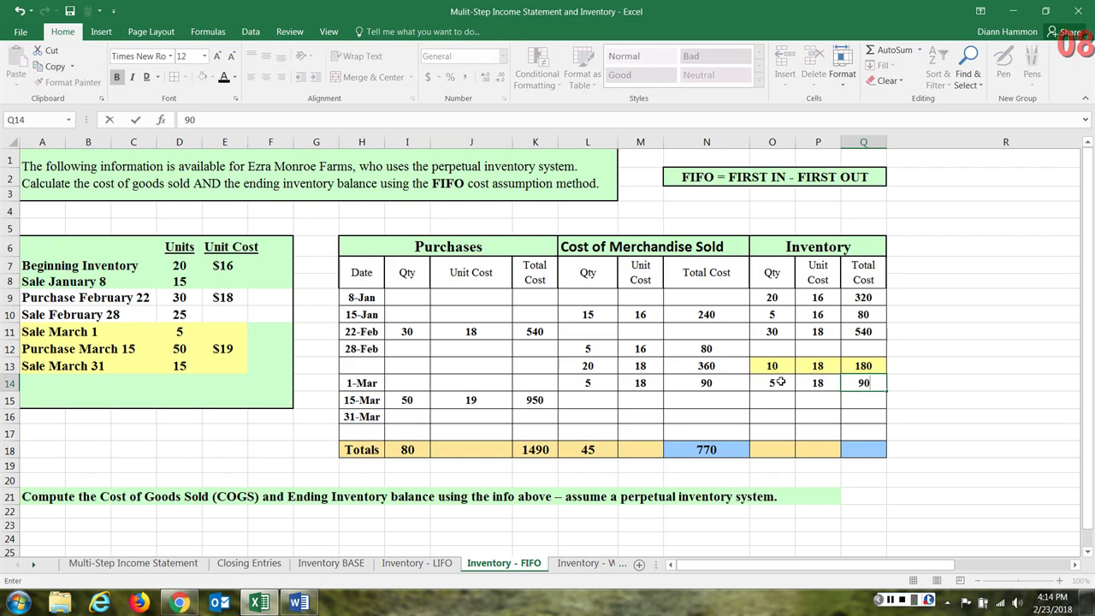
Step: Remove the yellow fill from the February 28 inventory cells O13:Q13
drag(773, 365, 878, 366)
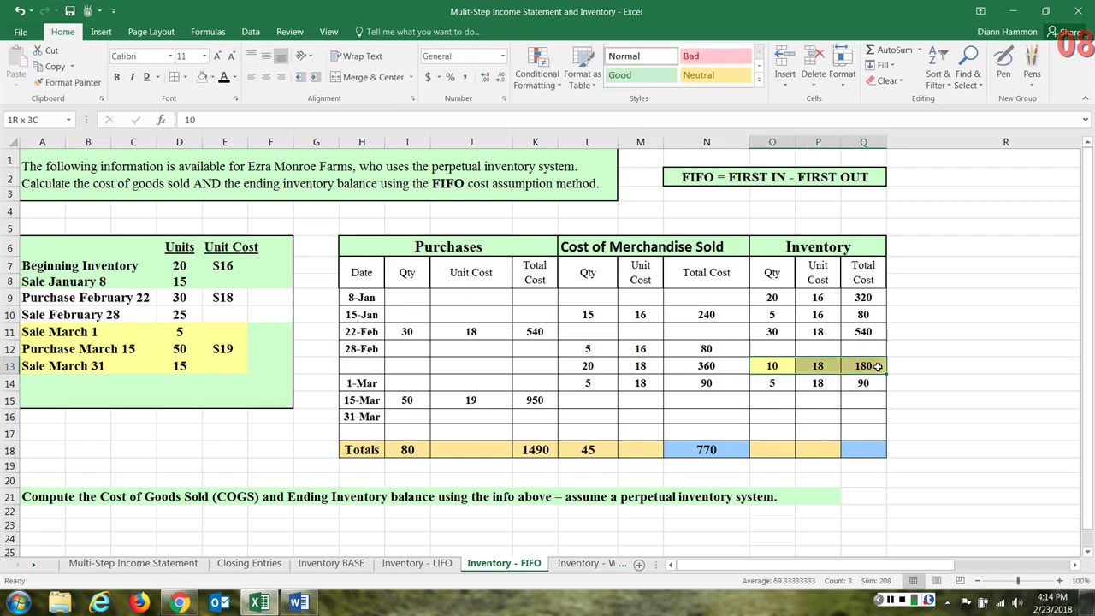
click(202, 76)
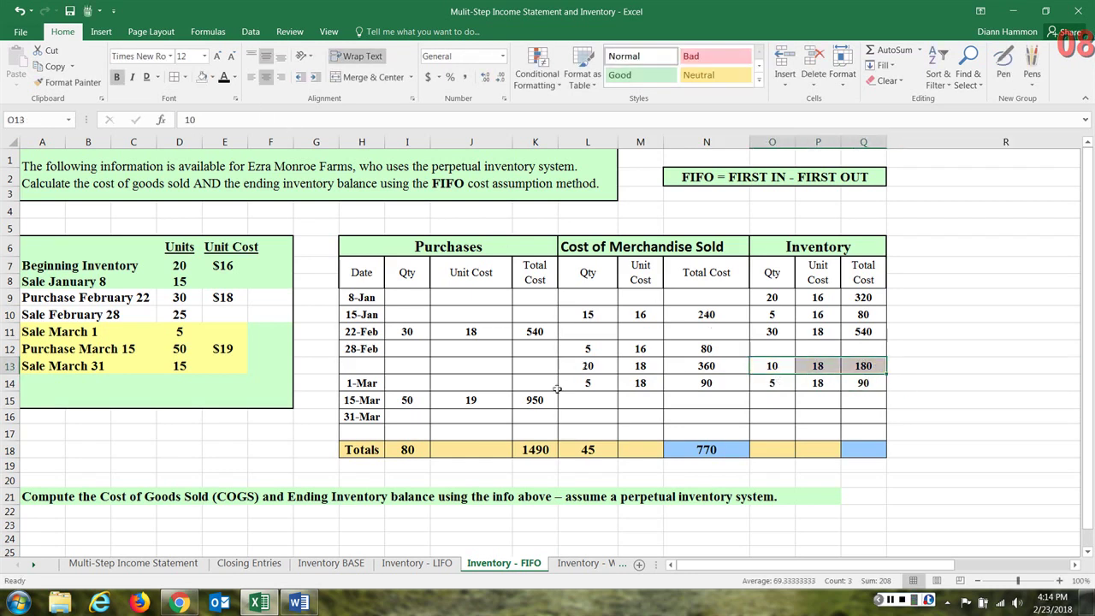
click(958, 399)
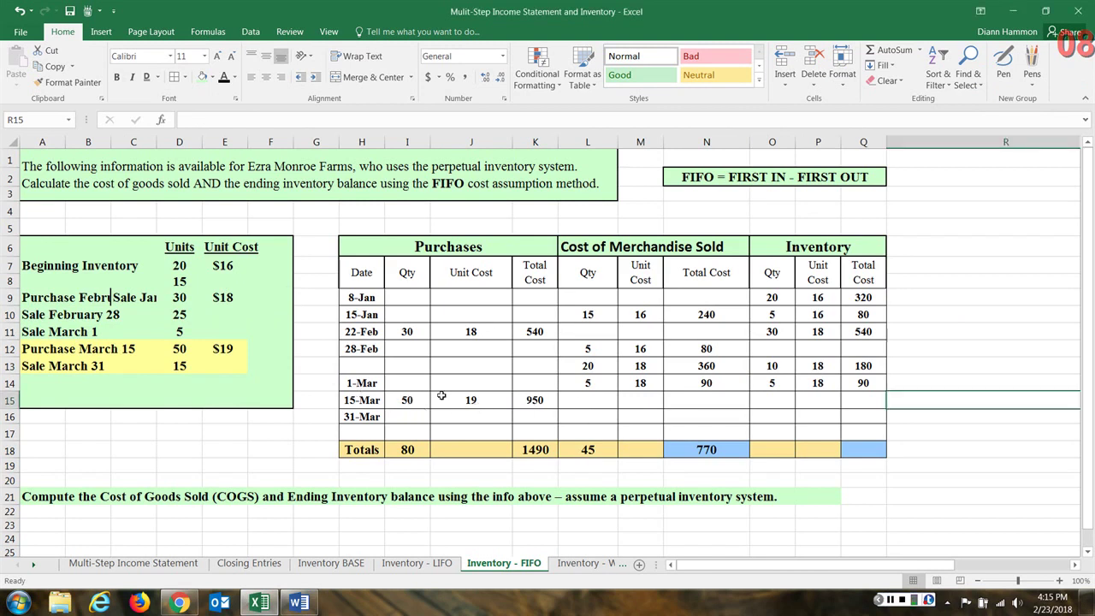
Step: Copy the 15-Mar purchase figures in I15:K15 into the inventory cells O15:Q15
drag(398, 400, 523, 400)
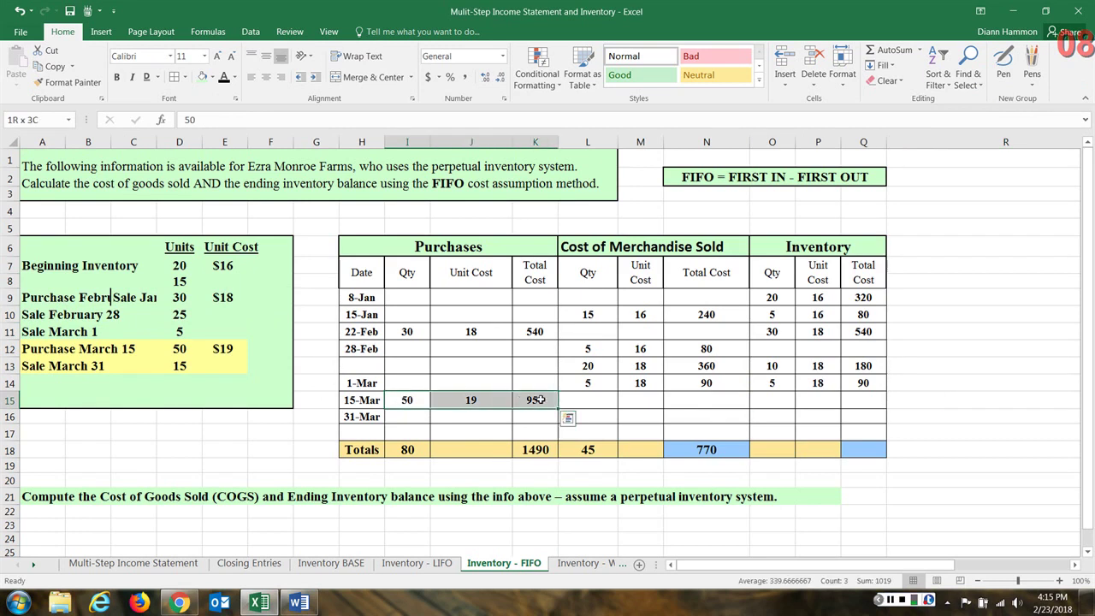
right_click(536, 400)
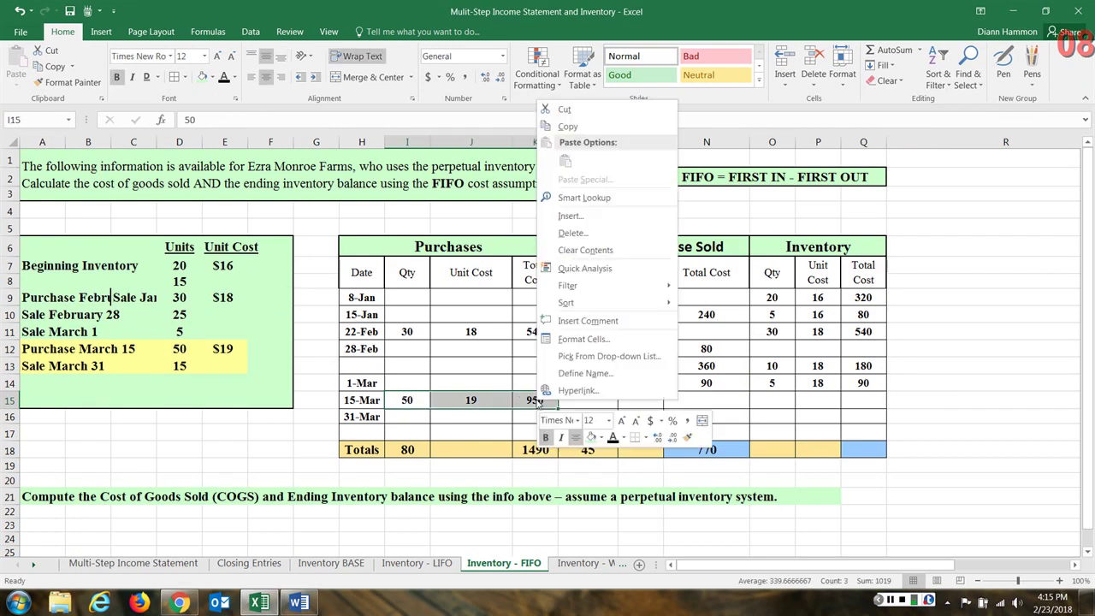
click(571, 126)
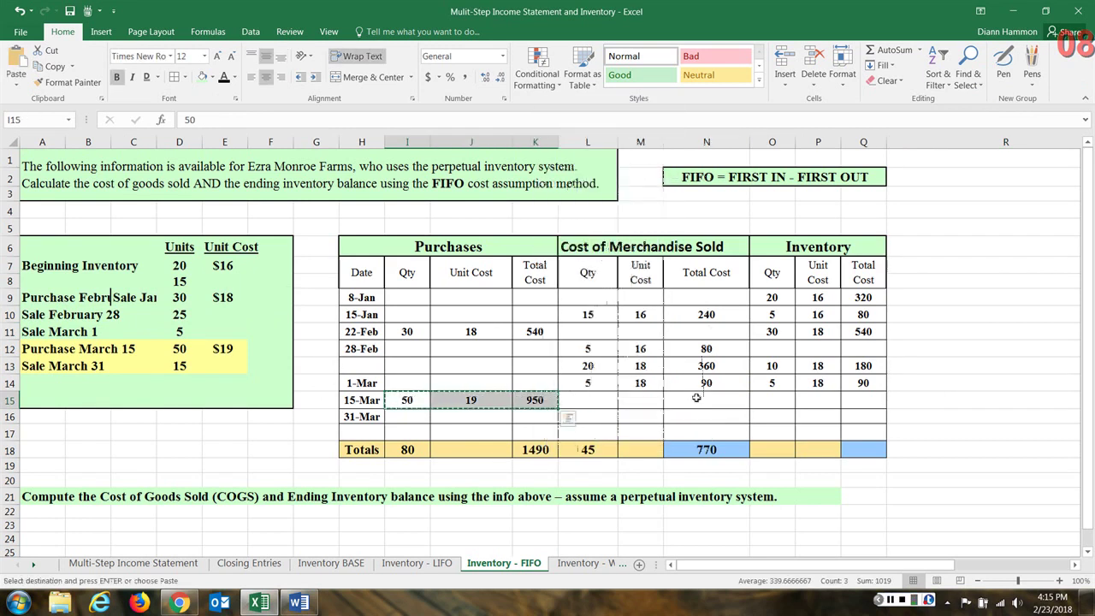
right_click(772, 400)
click(785, 190)
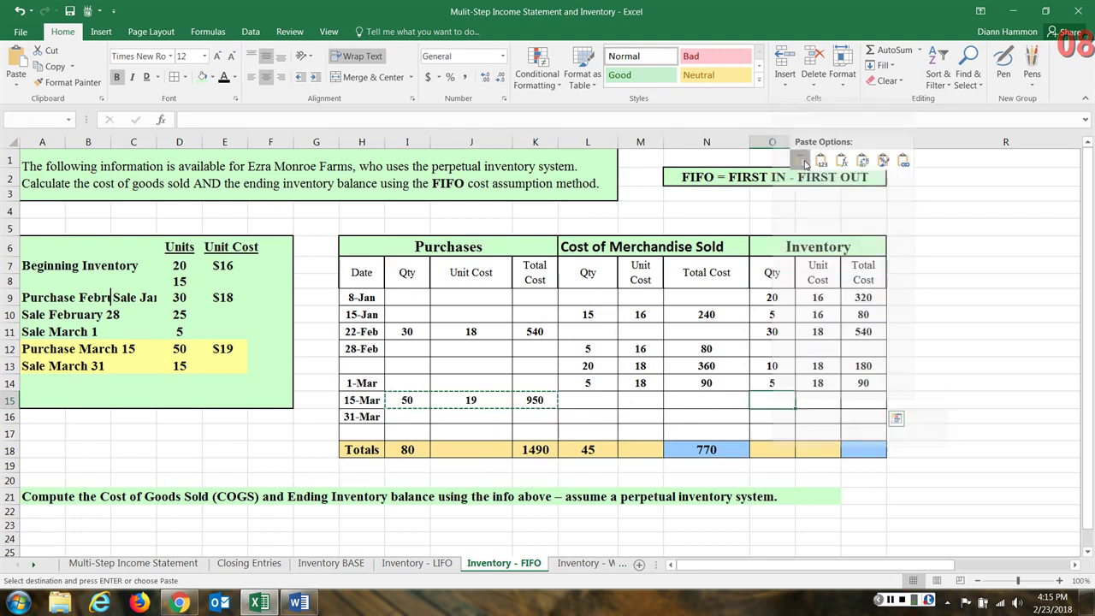
Step: Shade the 1-Mar and 15-Mar inventory layers in O14:Q15 pale yellow
drag(772, 385, 873, 400)
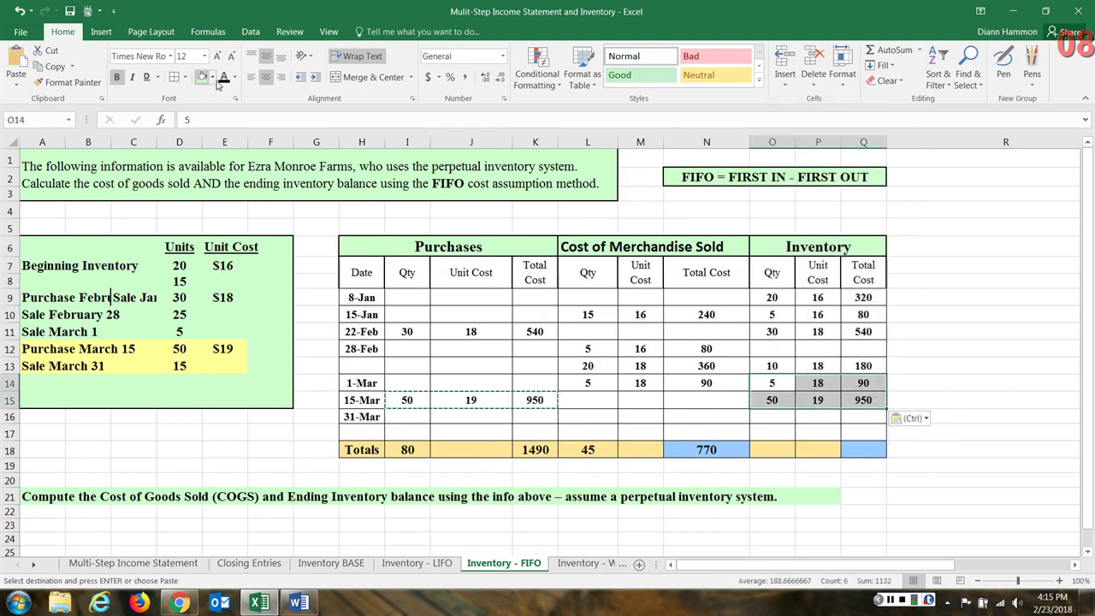
click(212, 77)
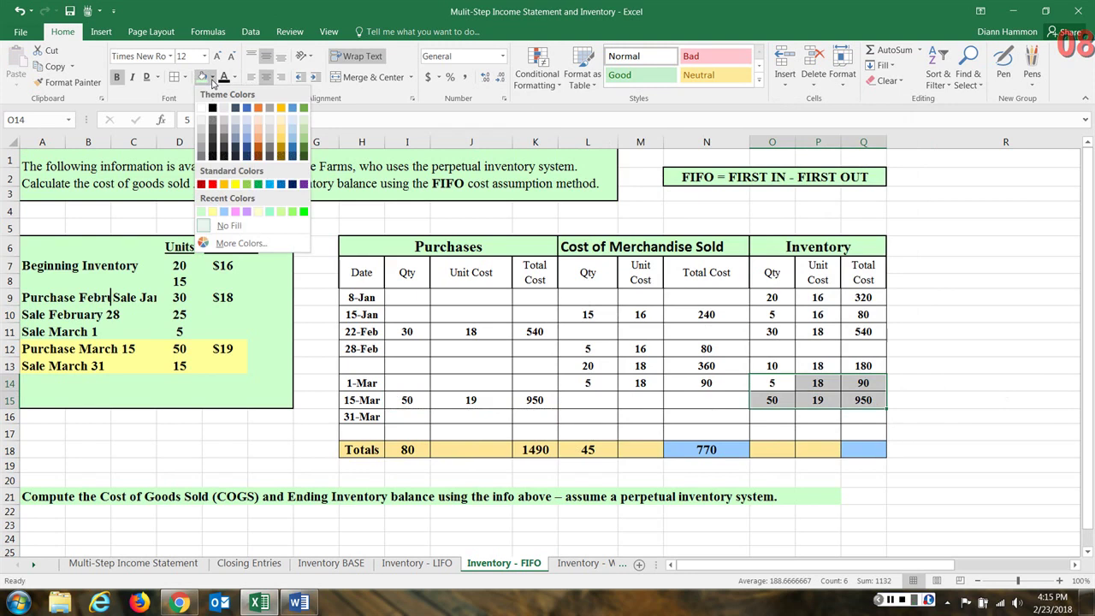
click(257, 212)
click(906, 307)
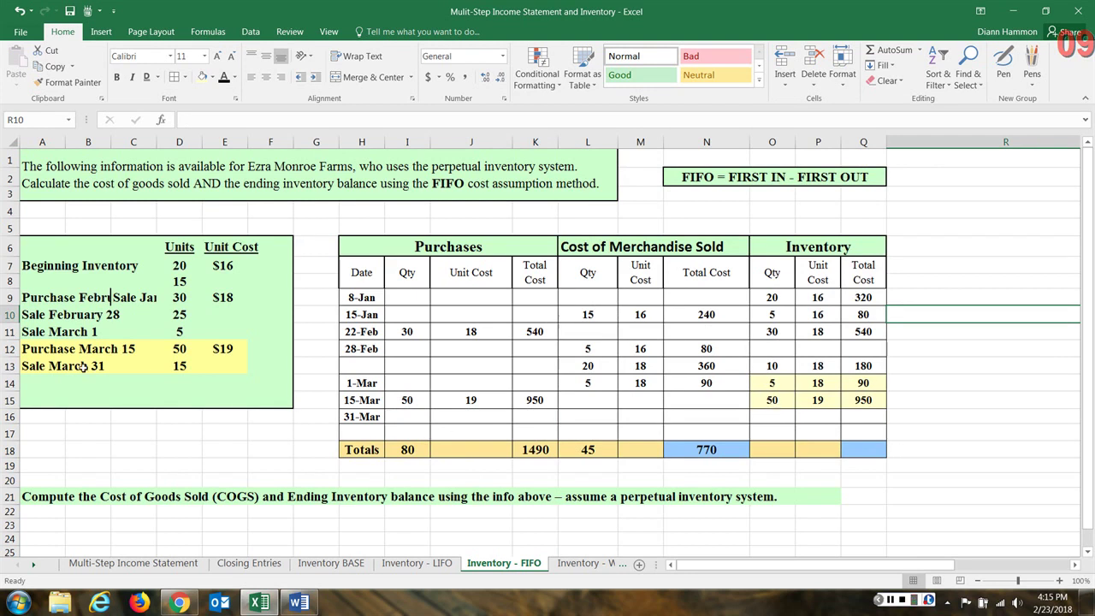
Step: Fill the March 1 sale and March 15 purchase rows A11:F12 with the information box's light green
drag(31, 334, 250, 353)
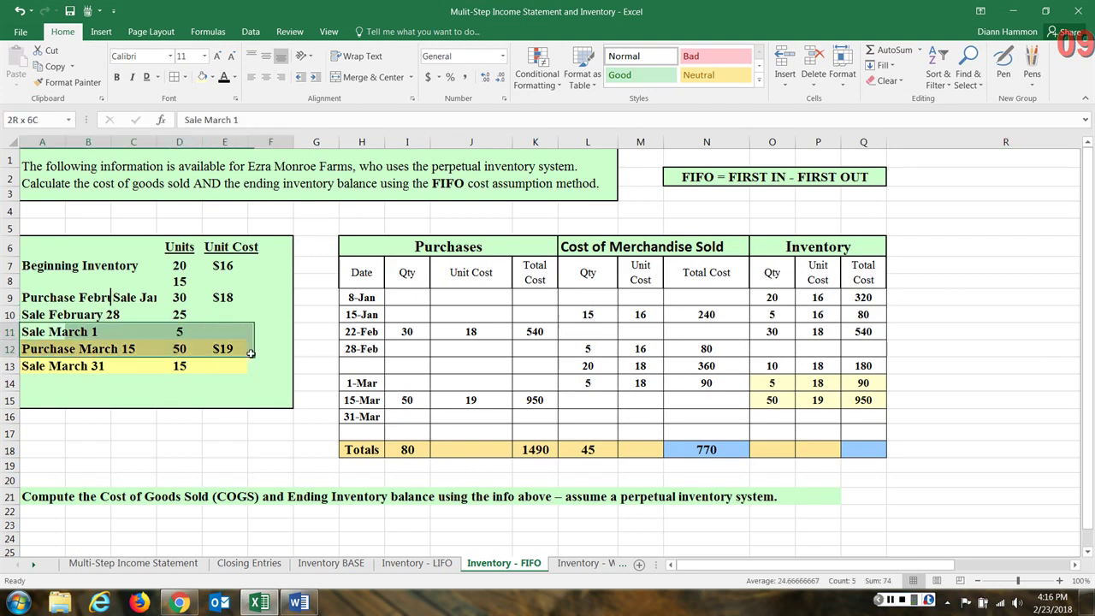
click(212, 77)
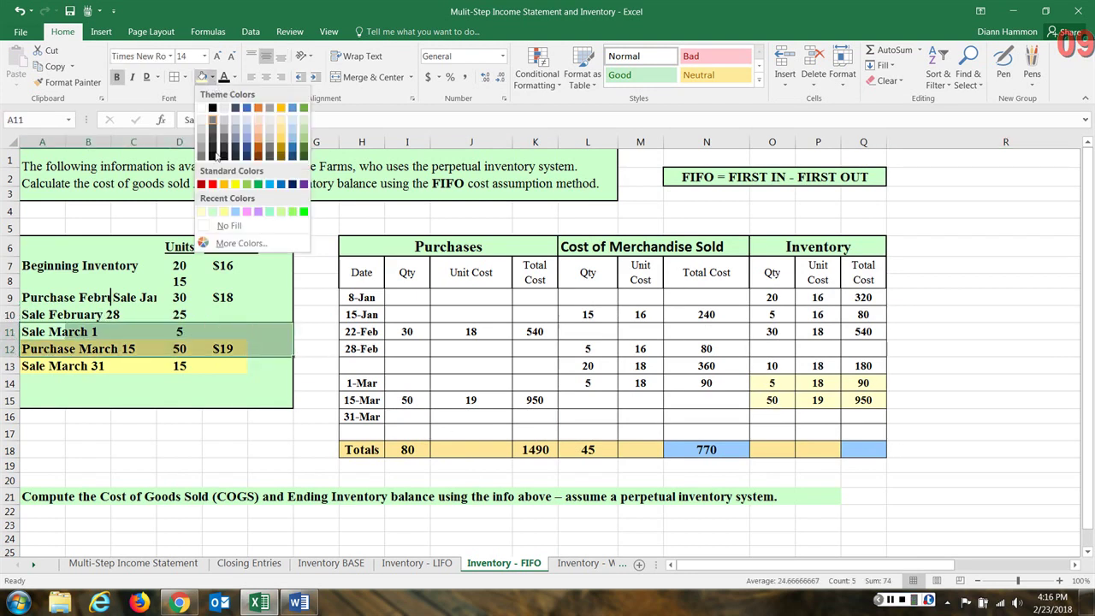
click(214, 213)
click(67, 381)
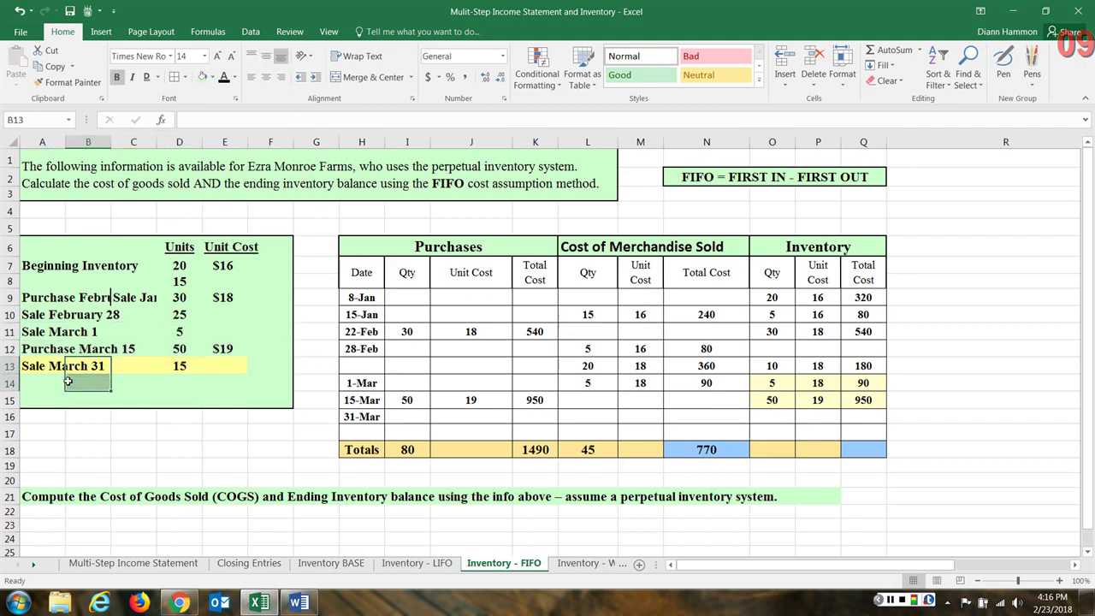
Step: Enter the first layer of the March 31 sale in L16:N16 with quantity 5, unit cost 18 and total cost 90
click(404, 416)
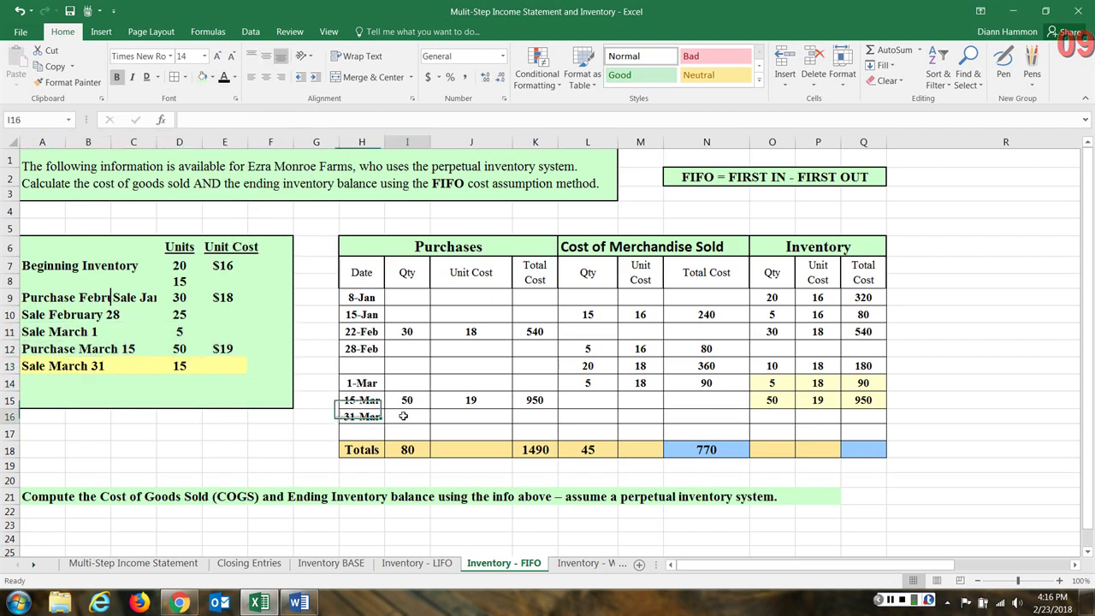
click(603, 416)
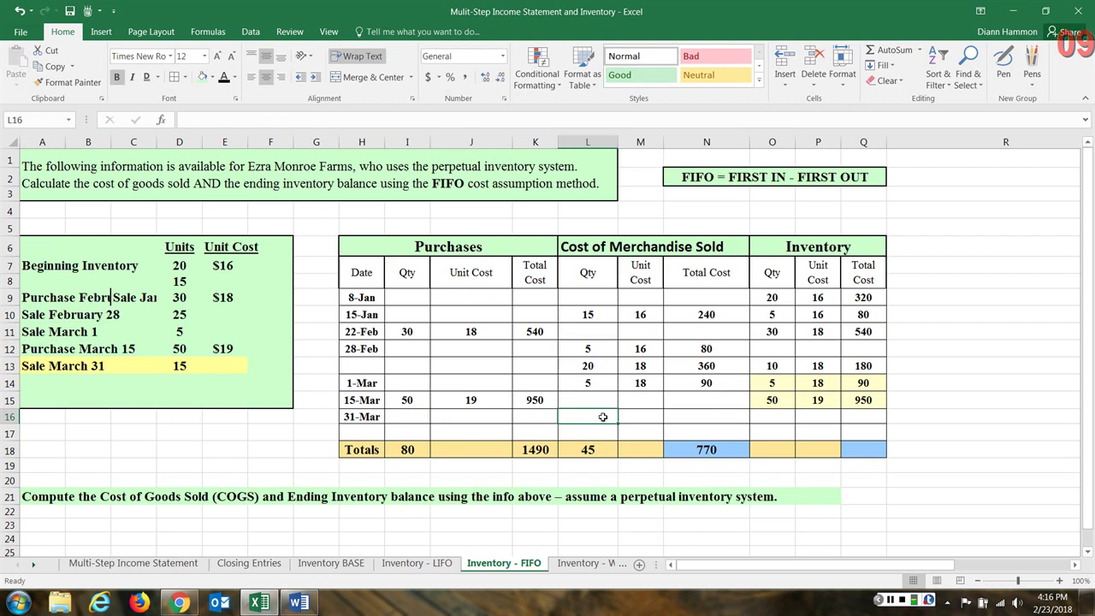
text(5)
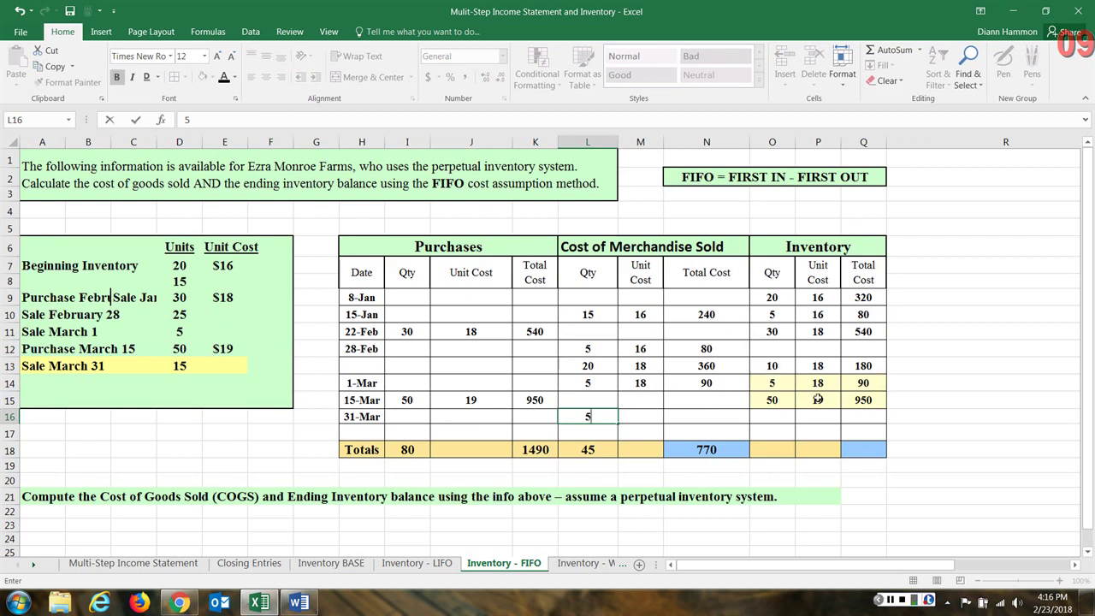
click(637, 413)
text(18)
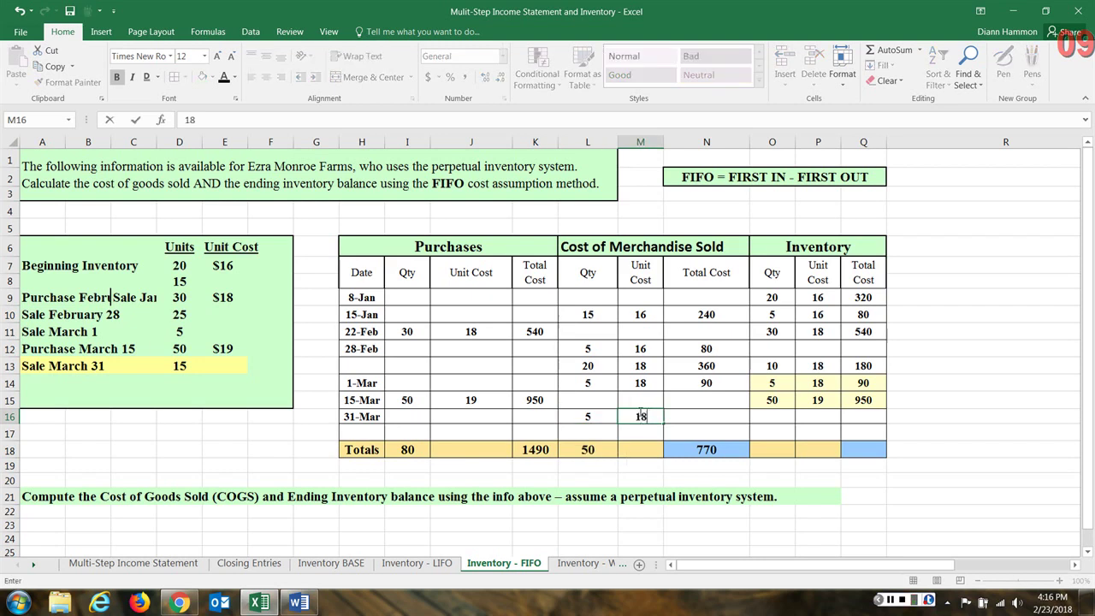
key(Tab)
text(90)
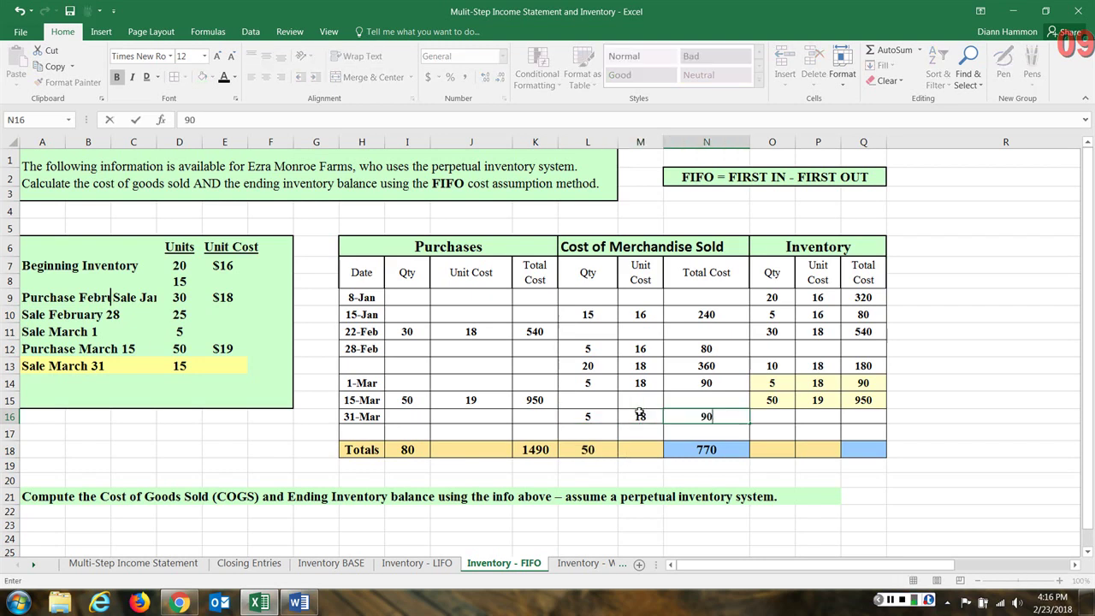
click(770, 416)
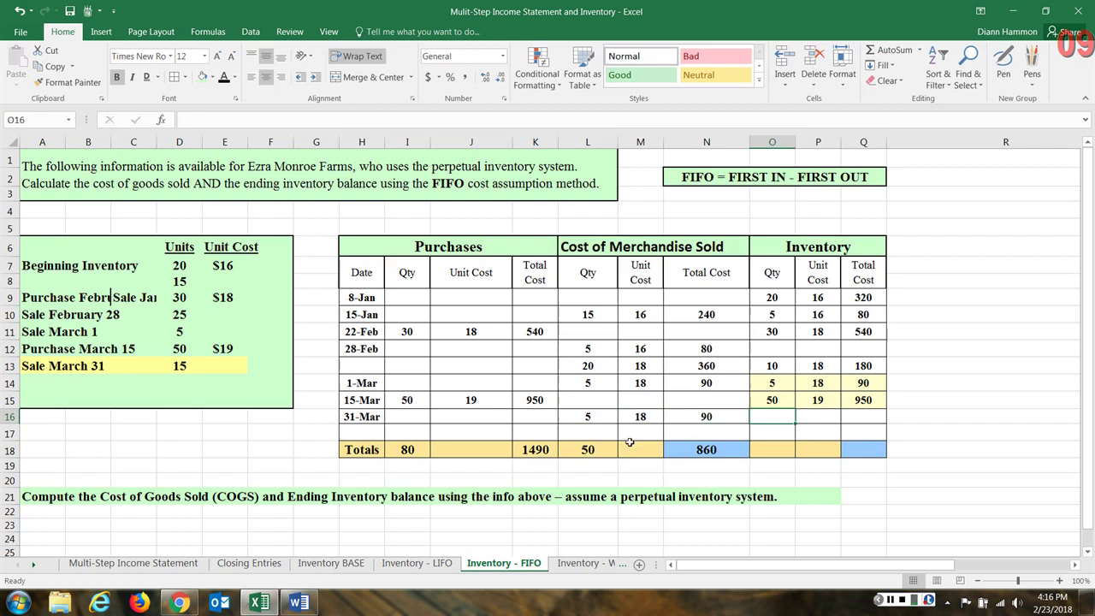
click(581, 432)
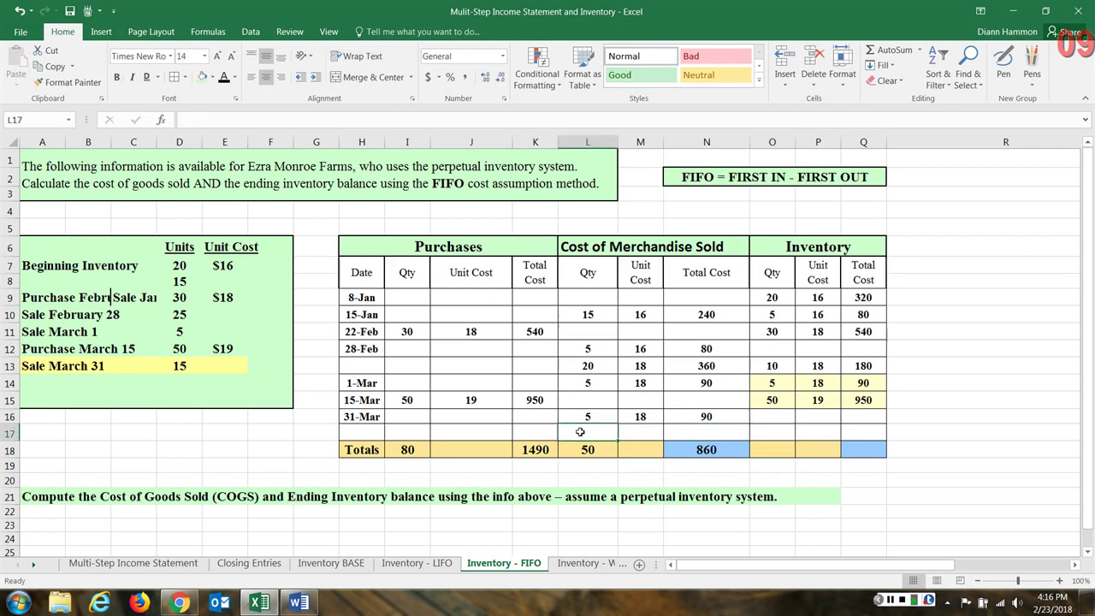
Step: Enter the second layer of the March 31 sale in L17:N17 with quantity 10, unit cost 19 and total cost 190
text(10)
click(629, 431)
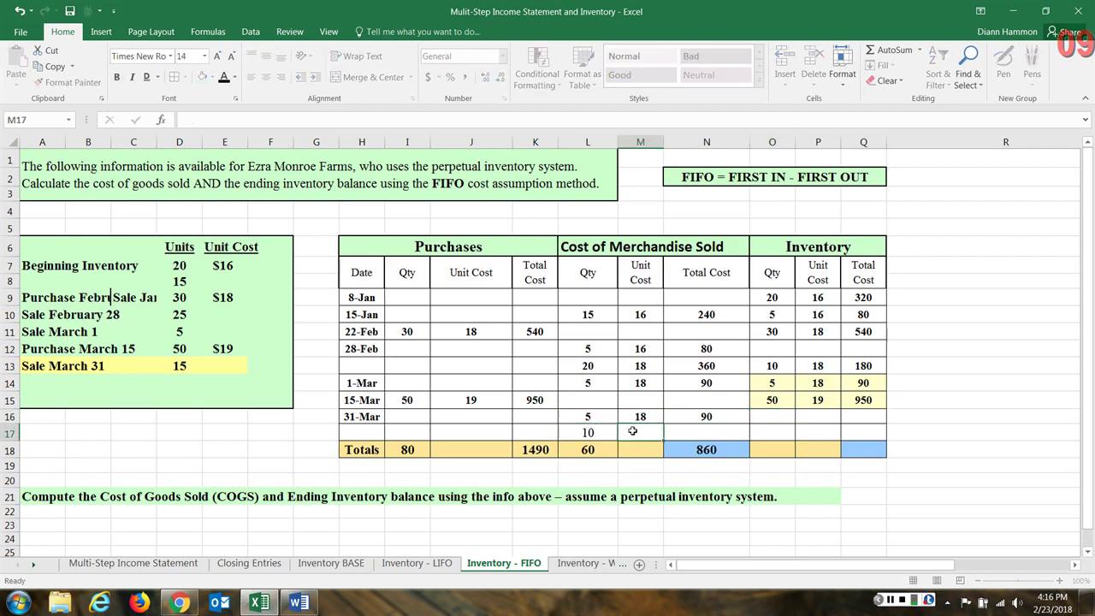
drag(769, 382, 870, 382)
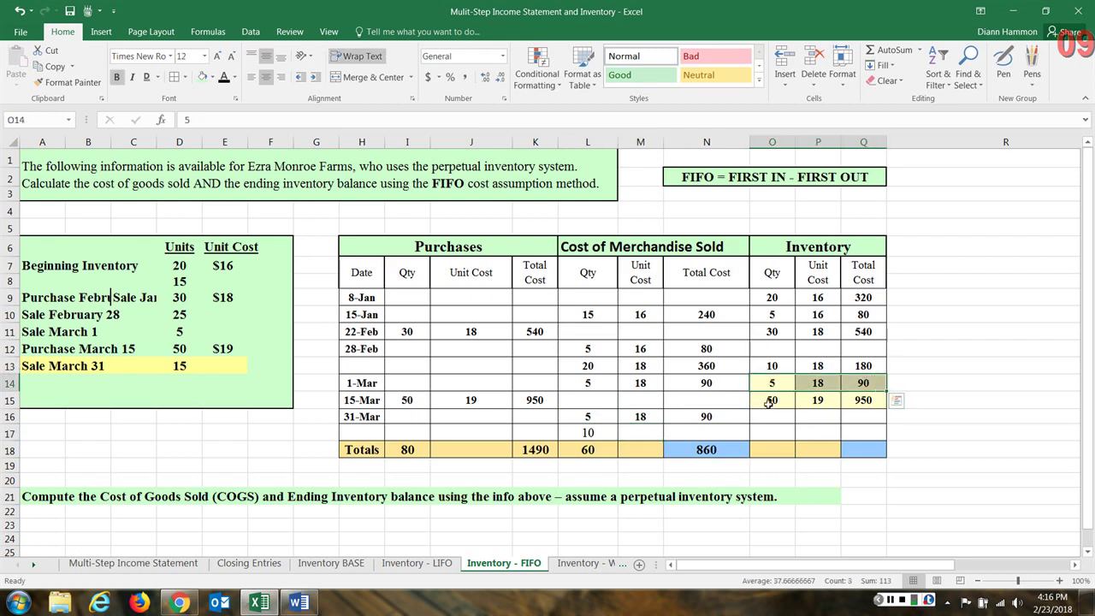
drag(770, 401, 863, 402)
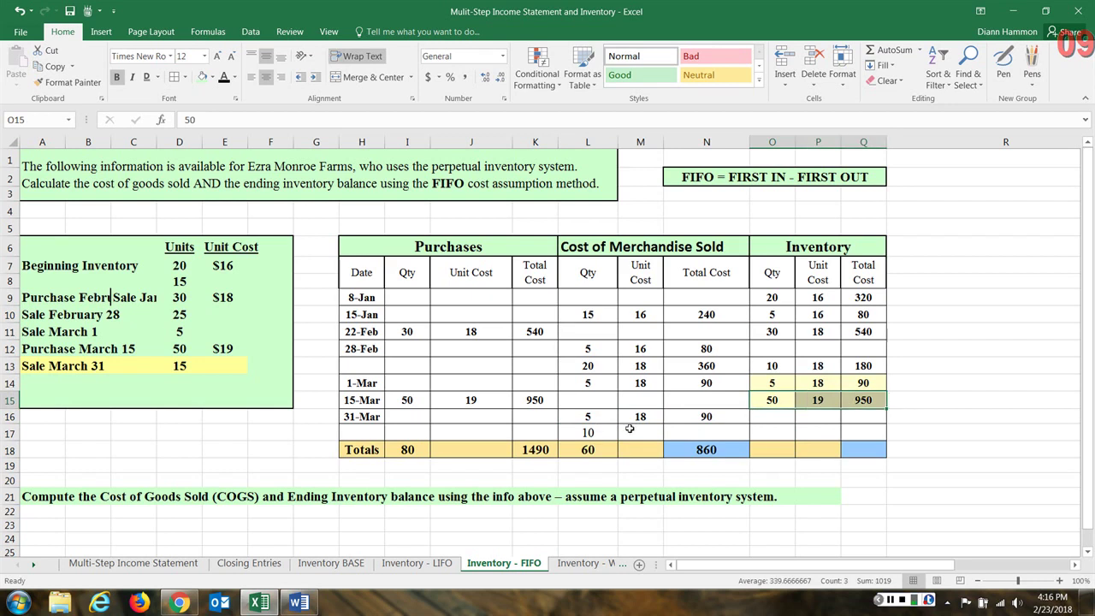
click(630, 431)
text(19)
key(Tab)
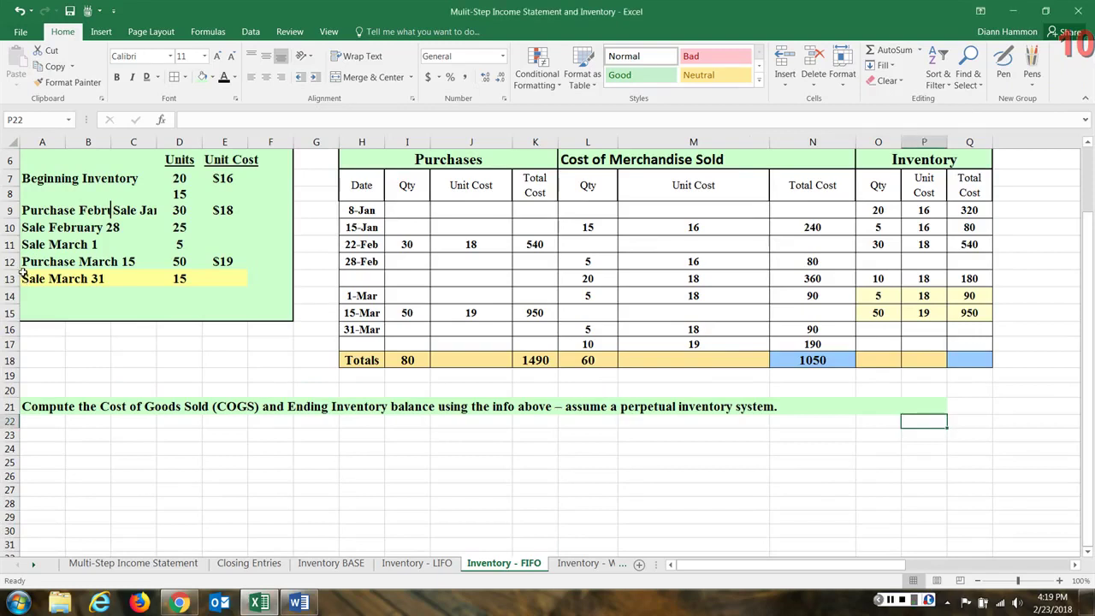
Step: Remove the pale yellow fill from the 1-Mar inventory layer in O14:Q14
click(589, 329)
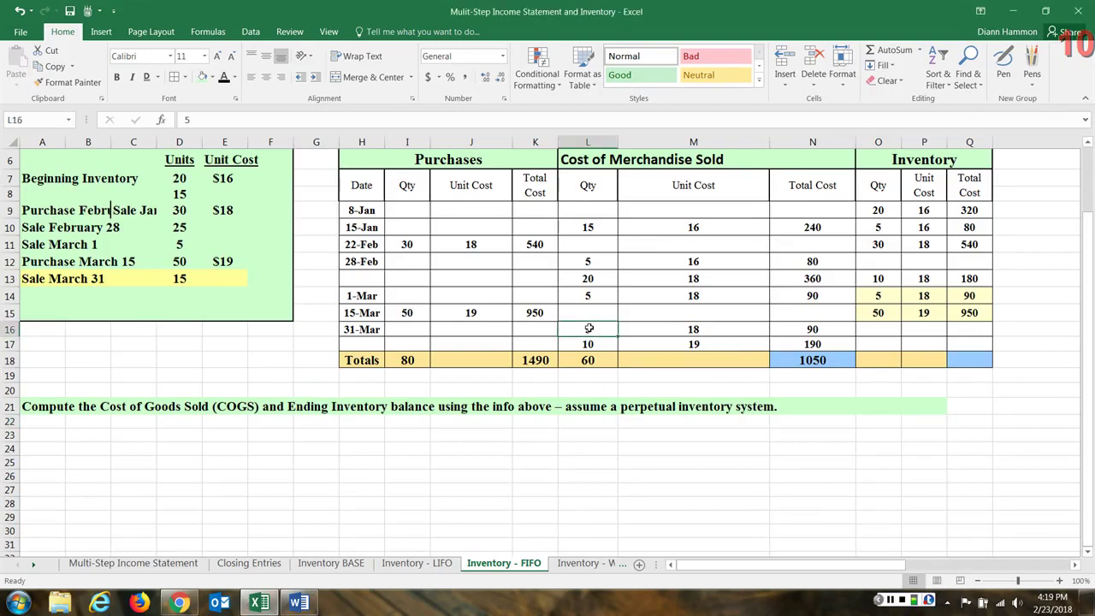
drag(588, 329, 677, 333)
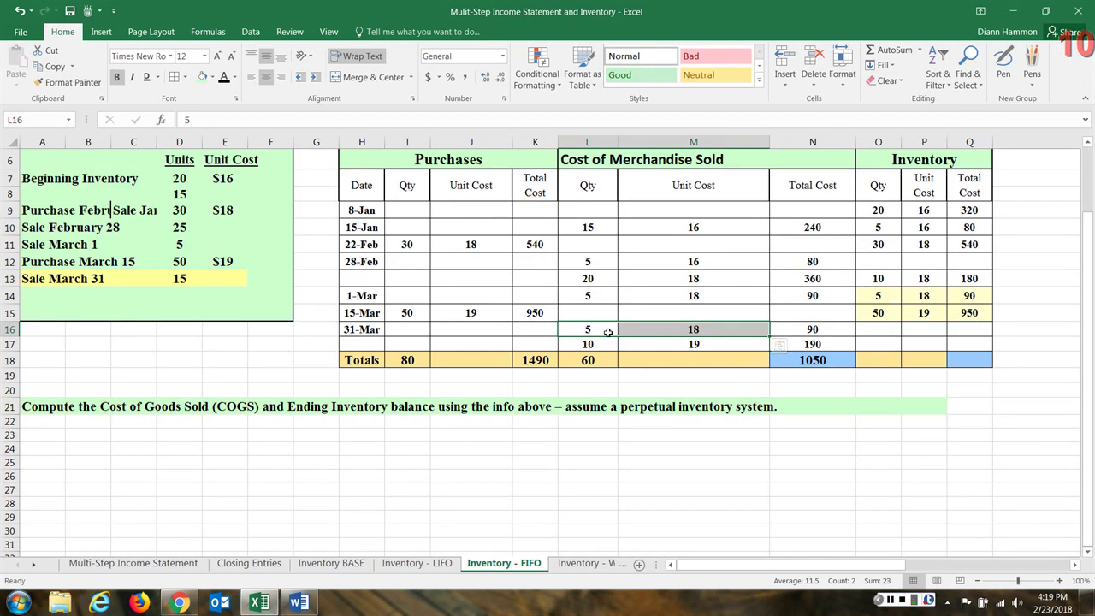
drag(865, 293, 976, 297)
click(213, 77)
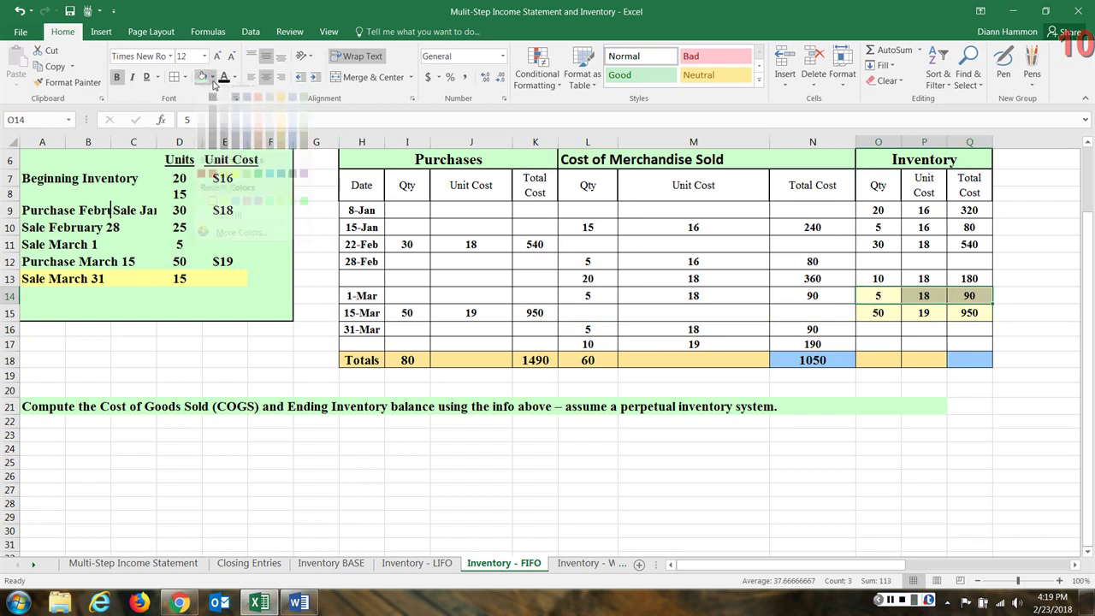
click(270, 228)
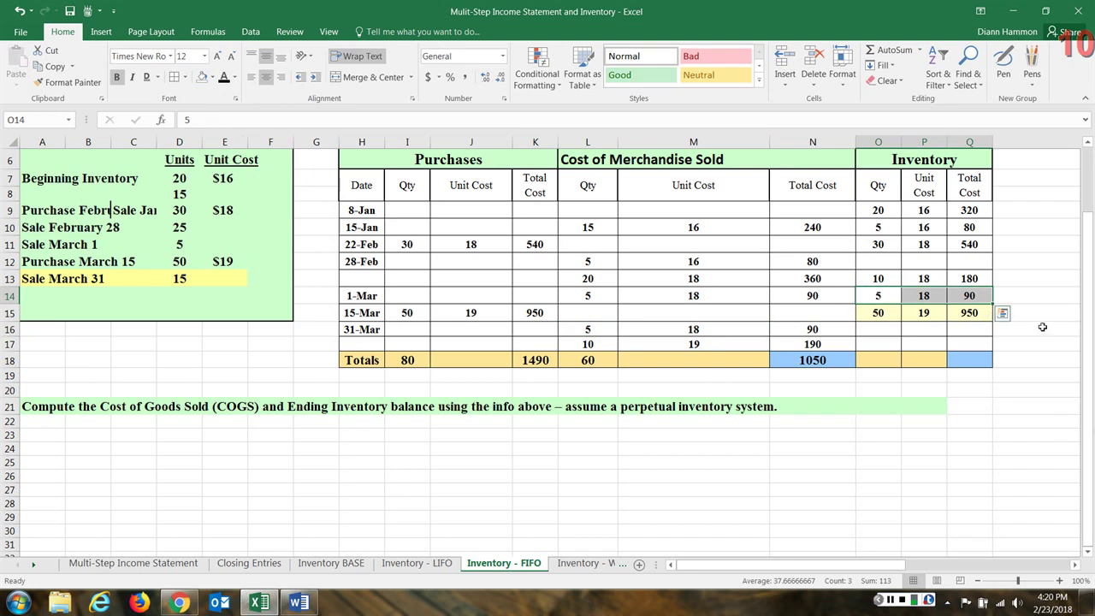
Step: Enter the inventory remaining after the March 31 sale in O17:P17 with quantity 40 and unit cost 19
click(872, 314)
drag(918, 316, 967, 313)
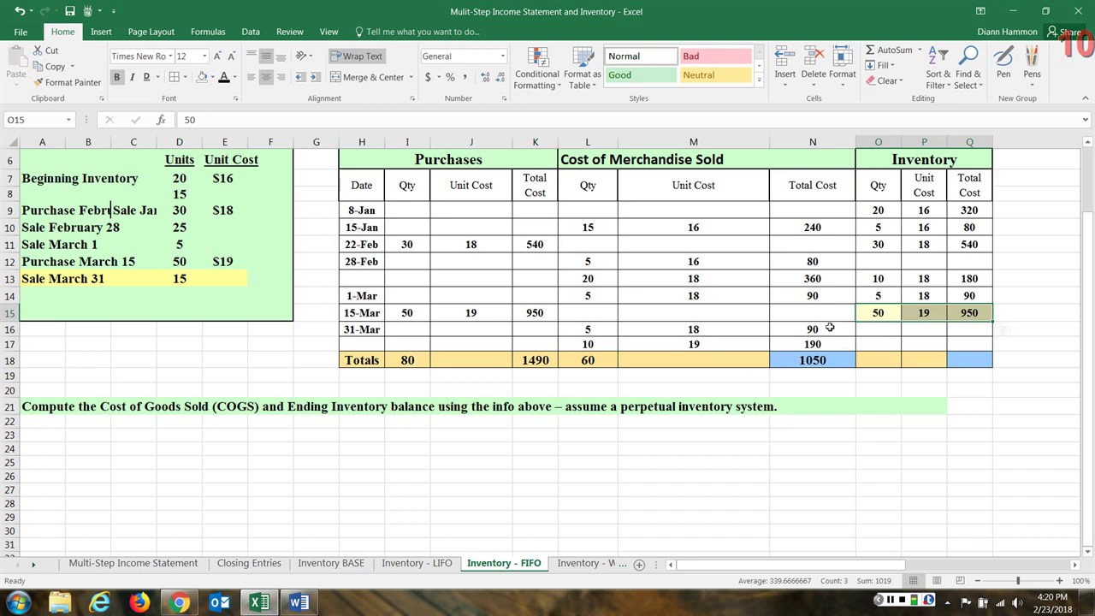
drag(825, 328, 820, 344)
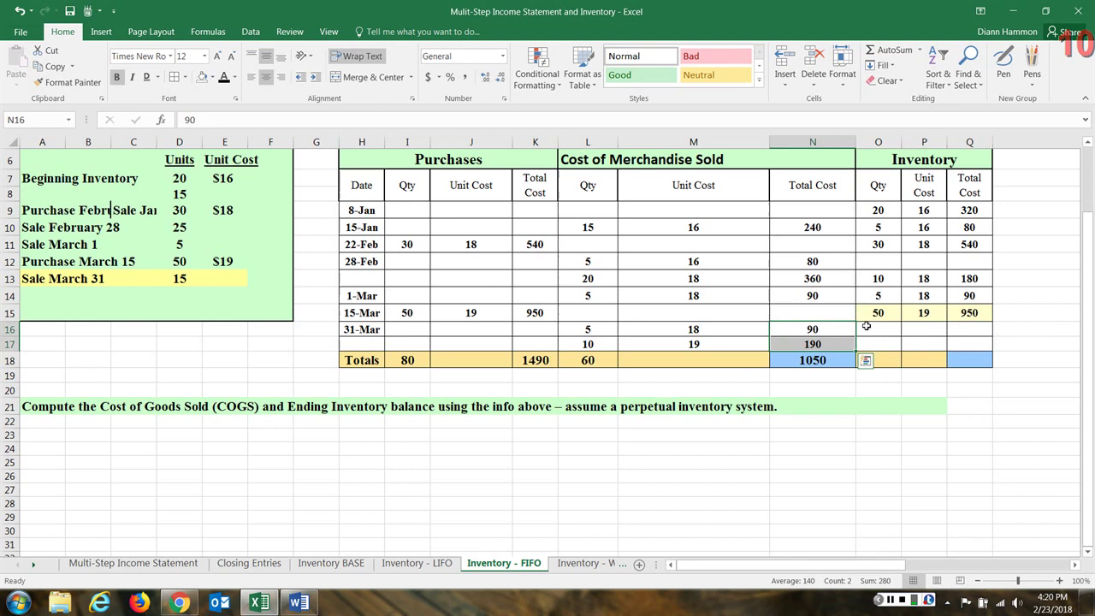
click(837, 331)
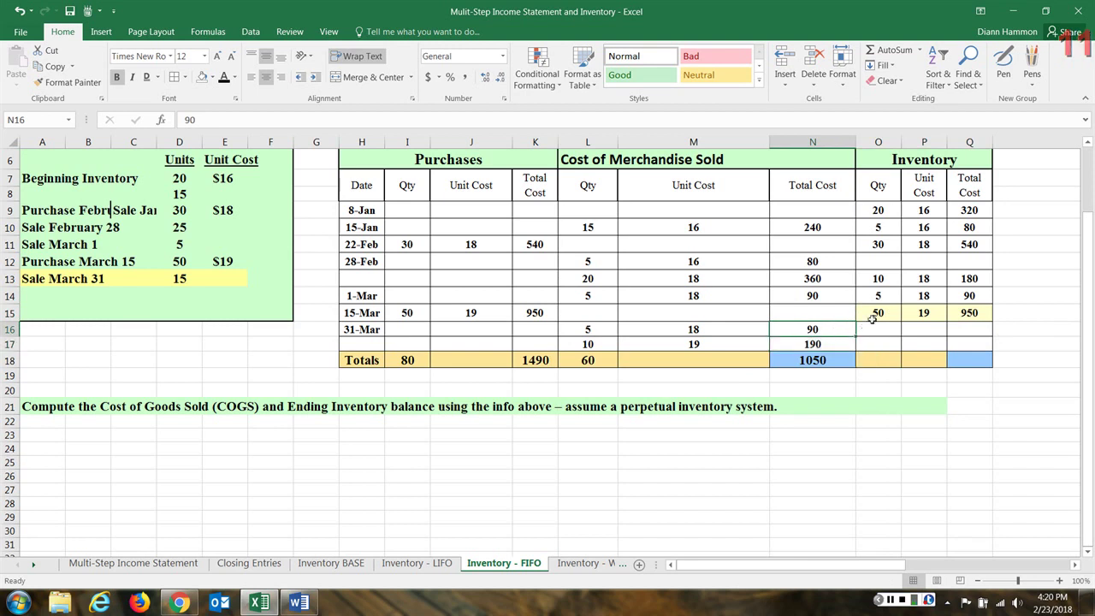
click(885, 344)
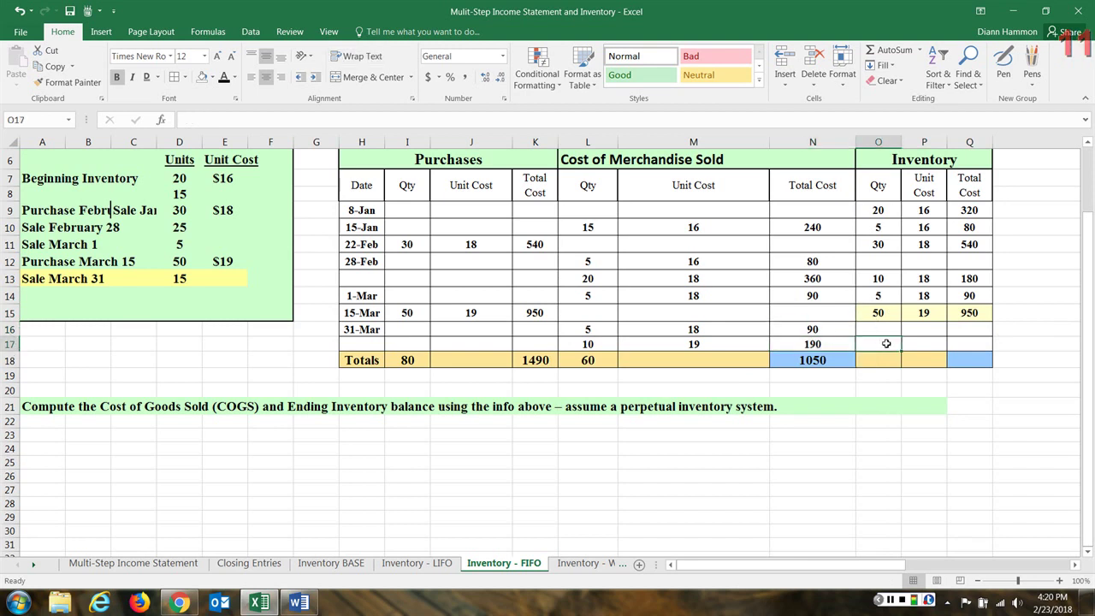
text(4)
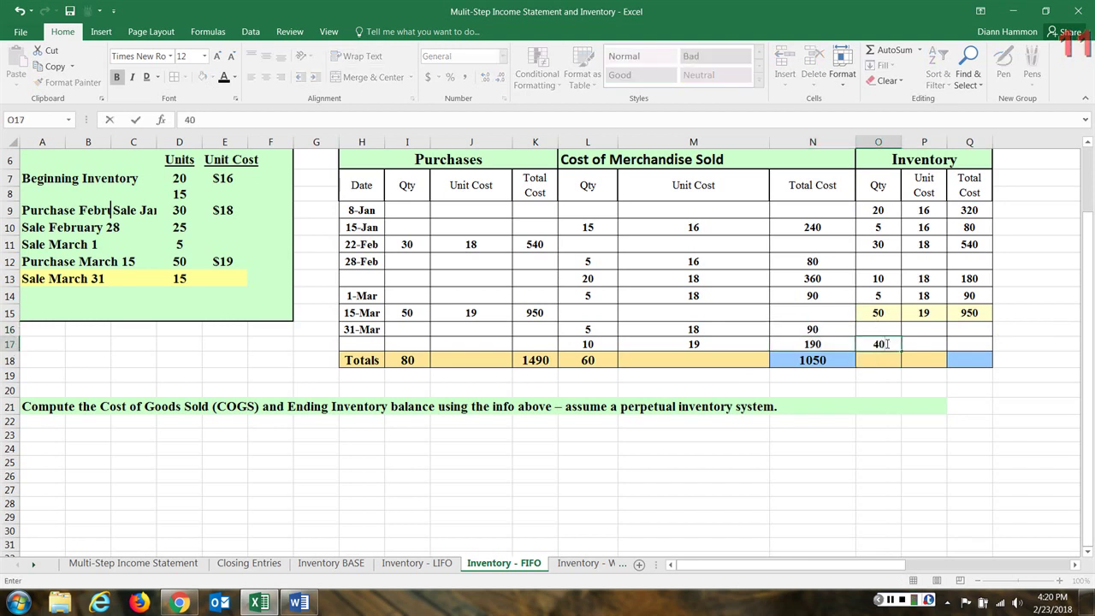
text(0)
click(930, 344)
text(19)
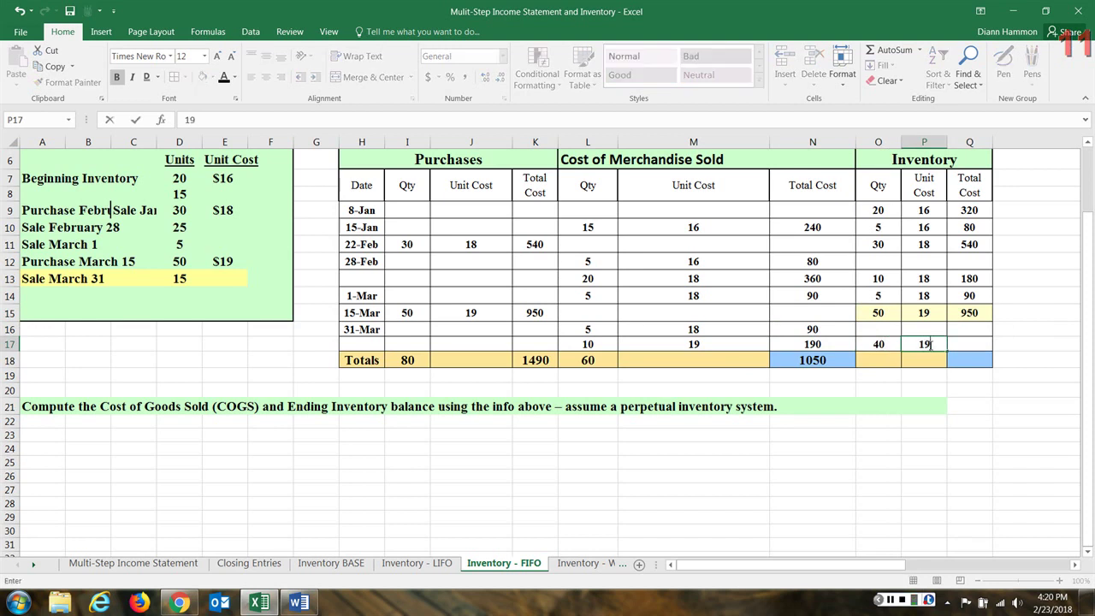
Step: Calculate the remaining inventory's total cost in Q17 with the formula =O17*P17
click(969, 344)
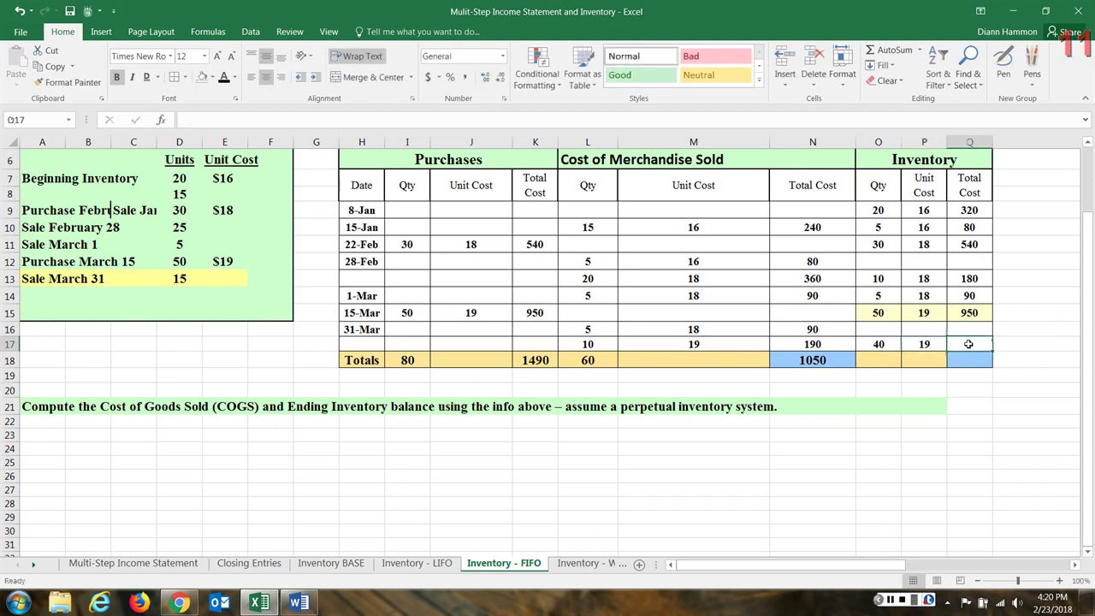
text(=)
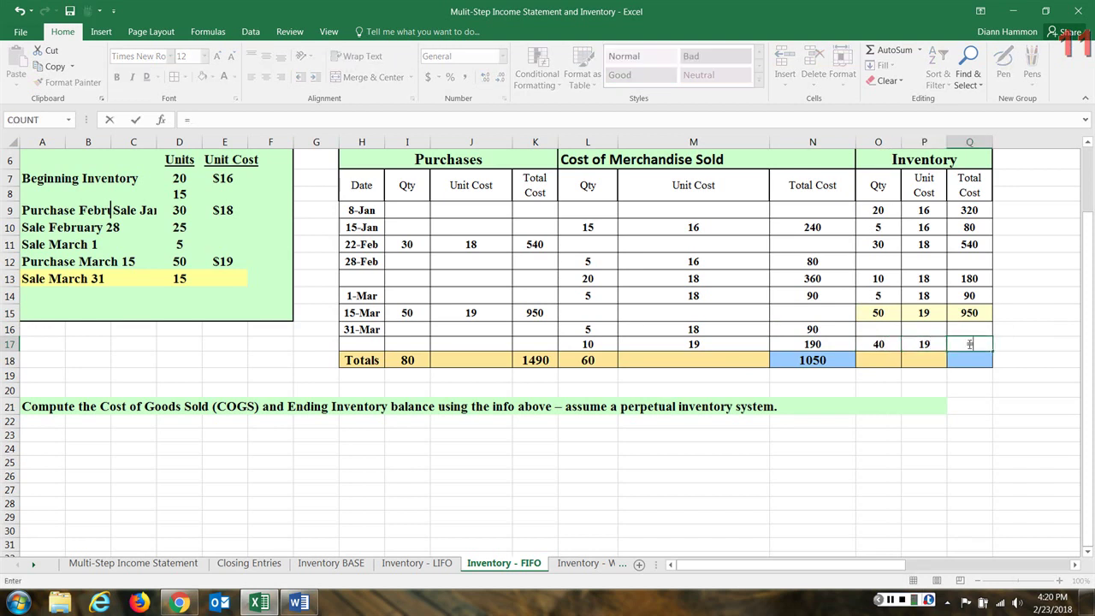
click(878, 344)
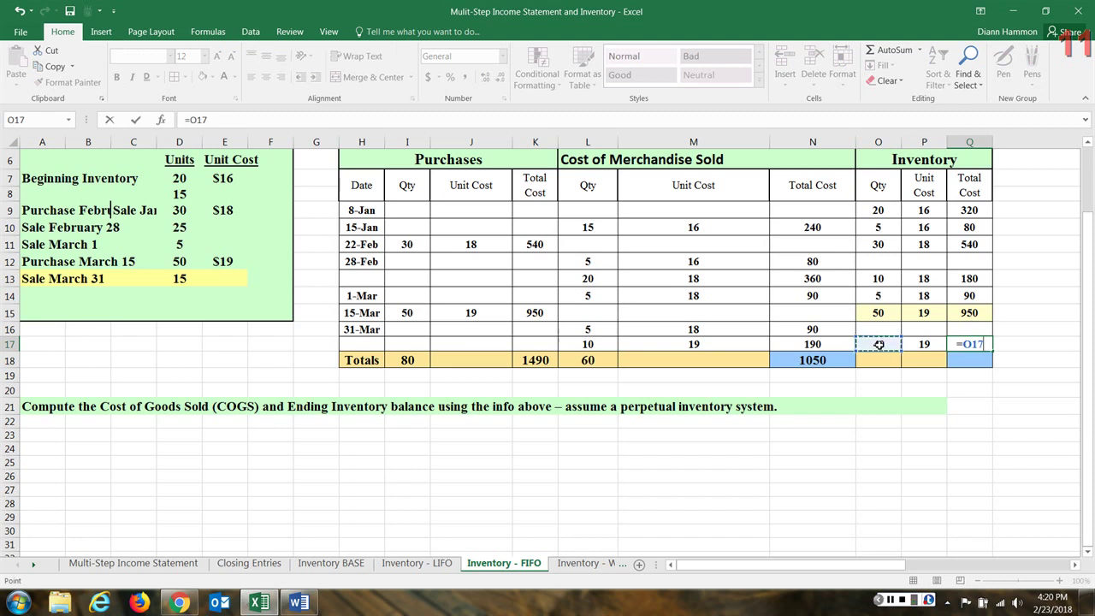
text(*)
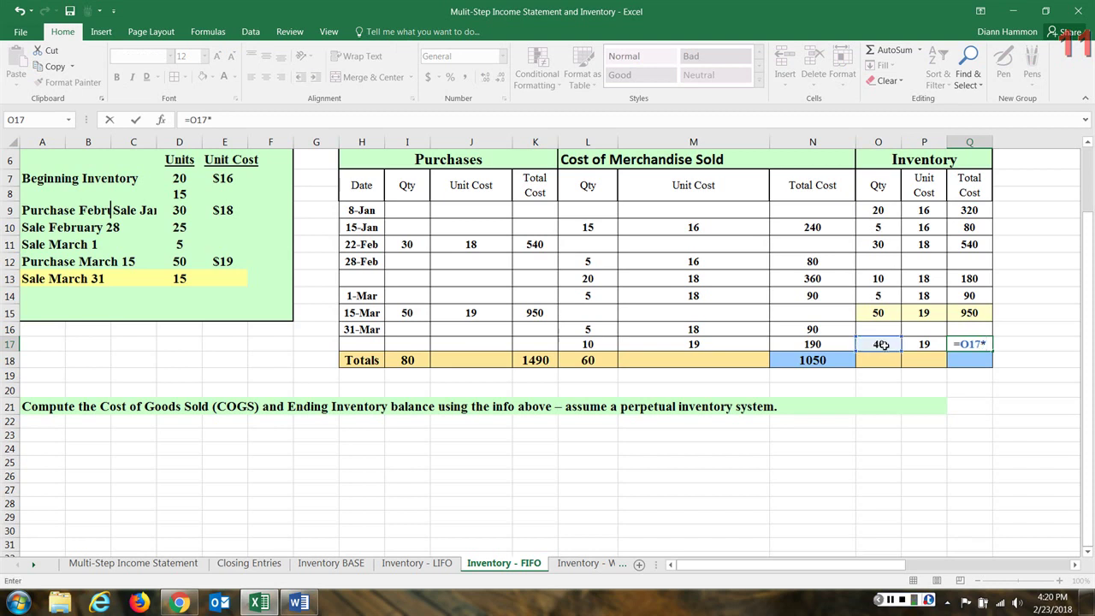
click(918, 343)
key(Return)
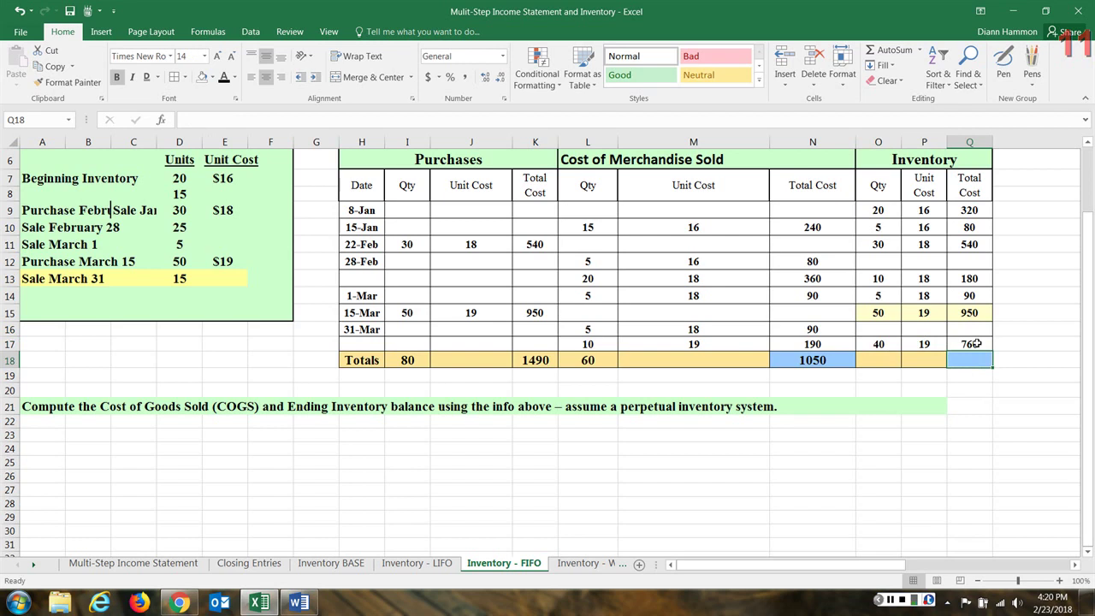
Step: Clear the fill from the 15-Mar inventory layer O15:Q15 and shade the remaining layer O17:Q17 light yellow
drag(878, 313, 984, 313)
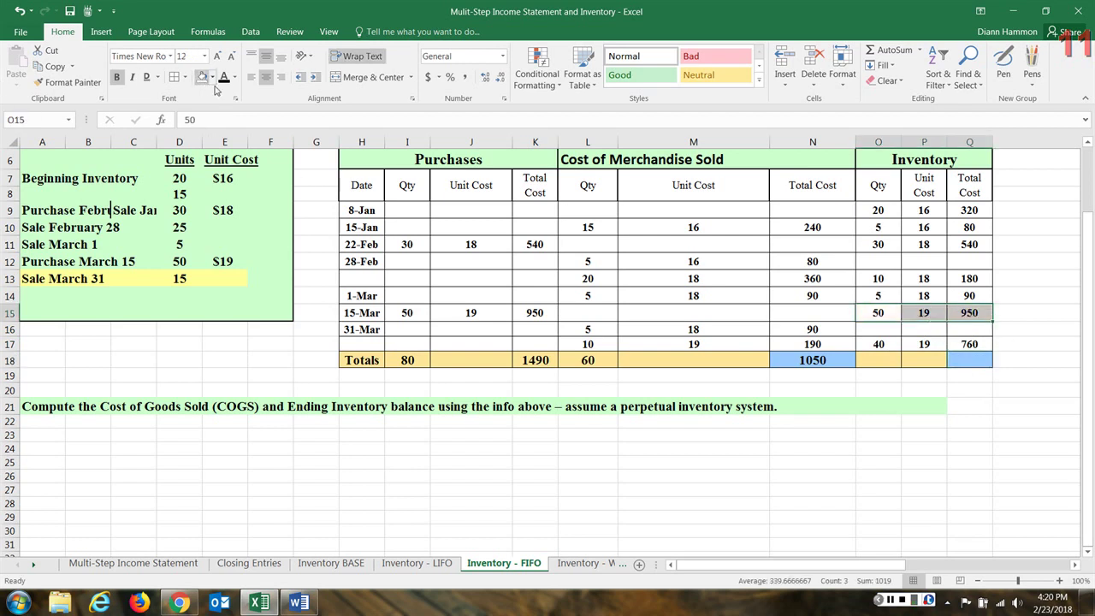
drag(876, 343, 969, 344)
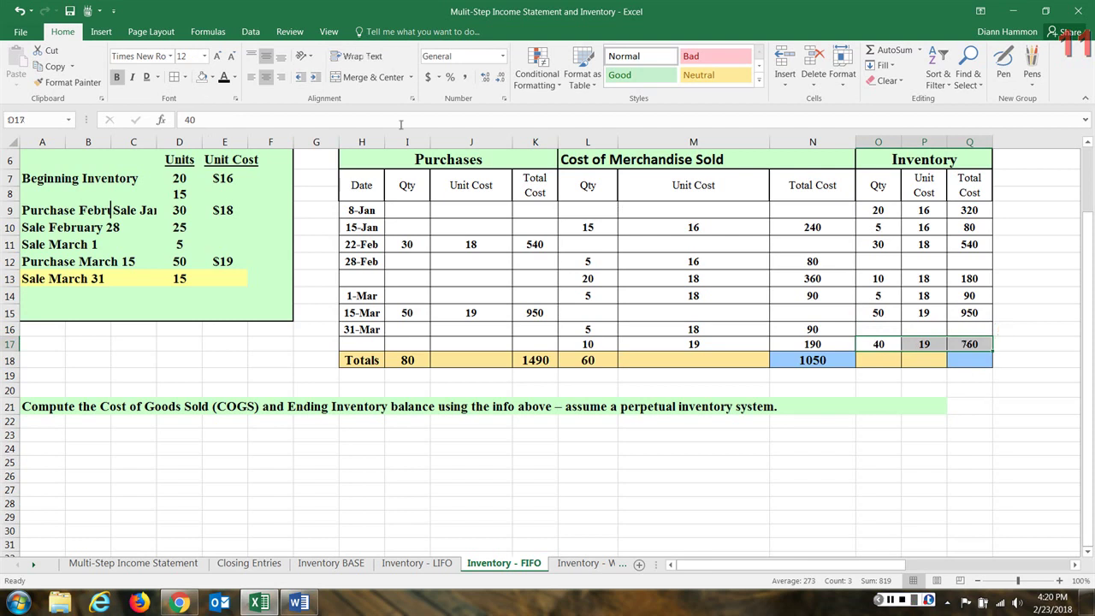
click(212, 77)
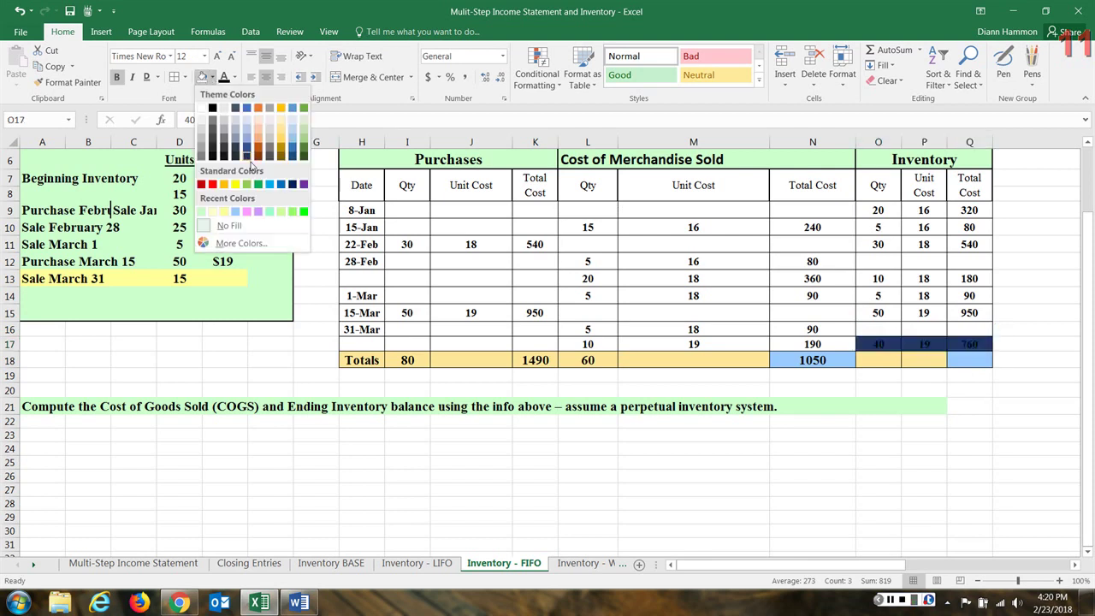
click(223, 211)
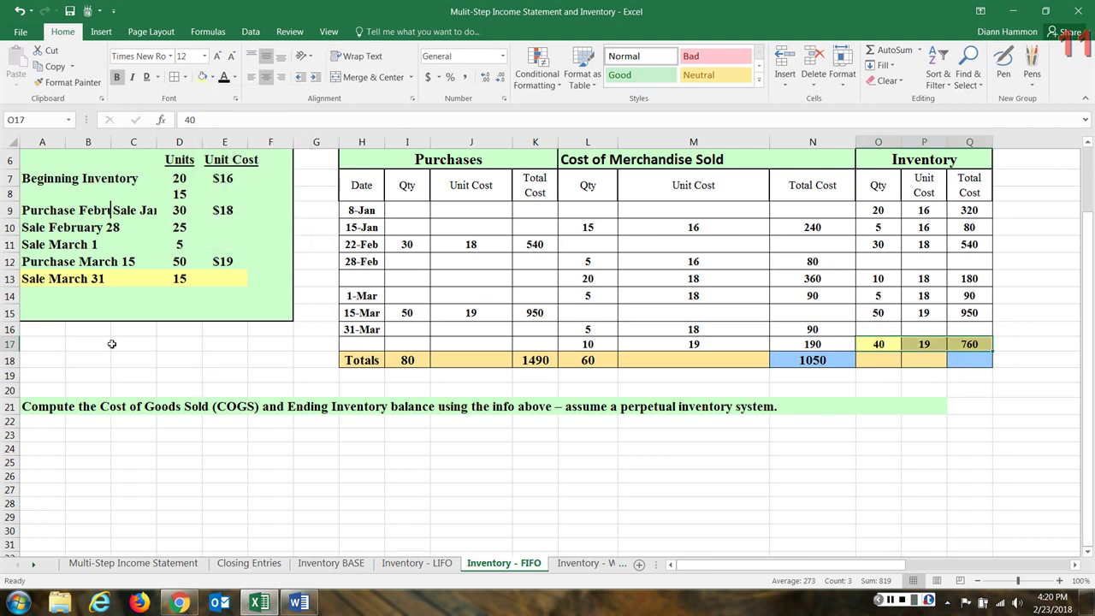
Step: Fill the March 15 purchase and March 31 sale rows A12:F13 with the information box's light green
drag(42, 255, 286, 286)
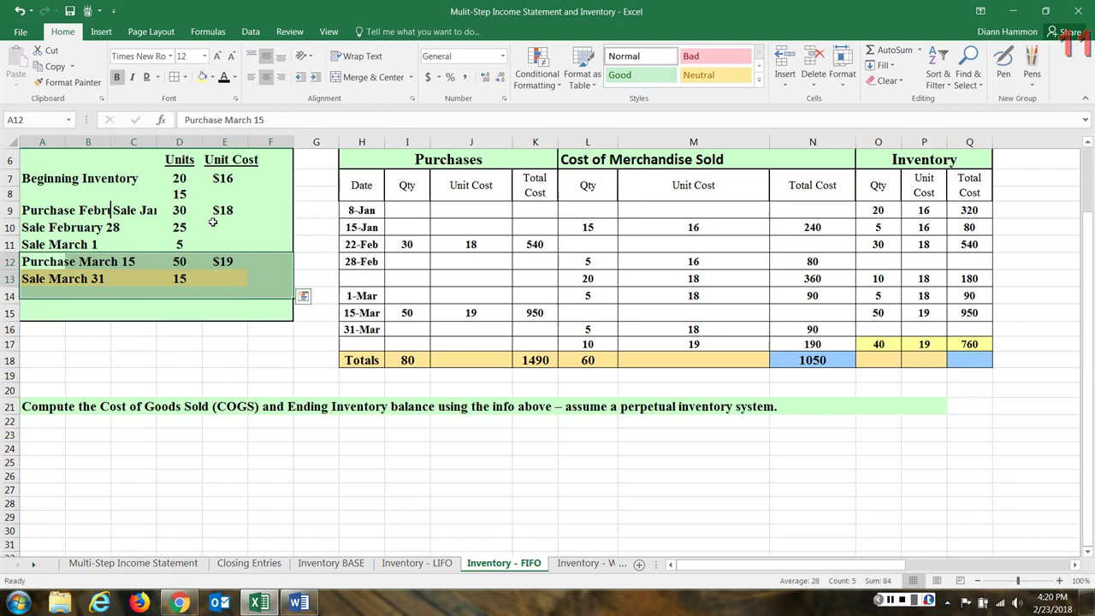
click(212, 77)
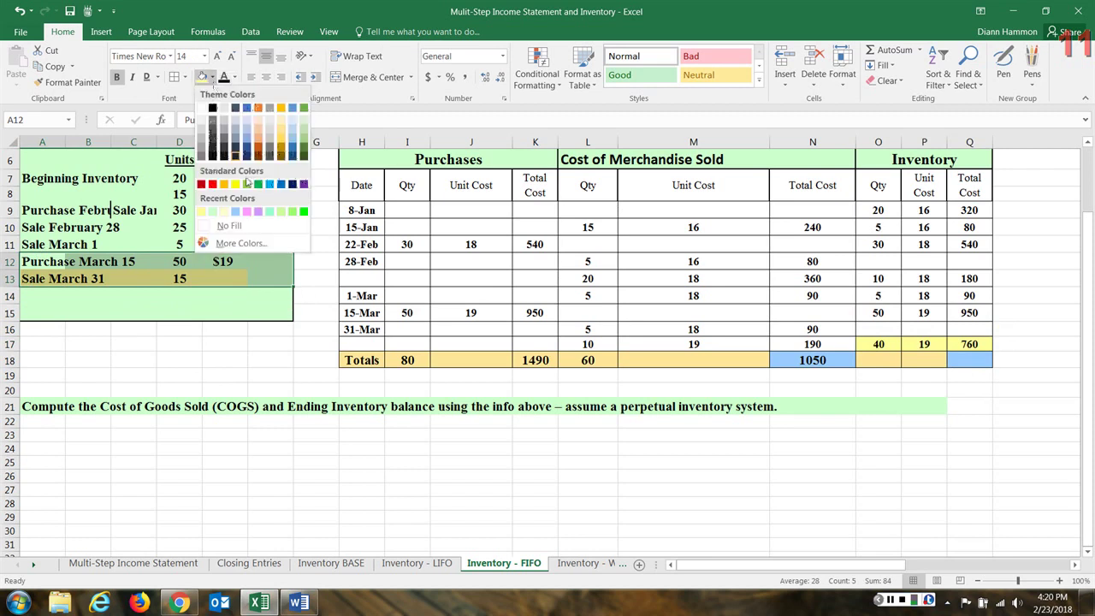
click(214, 212)
click(234, 274)
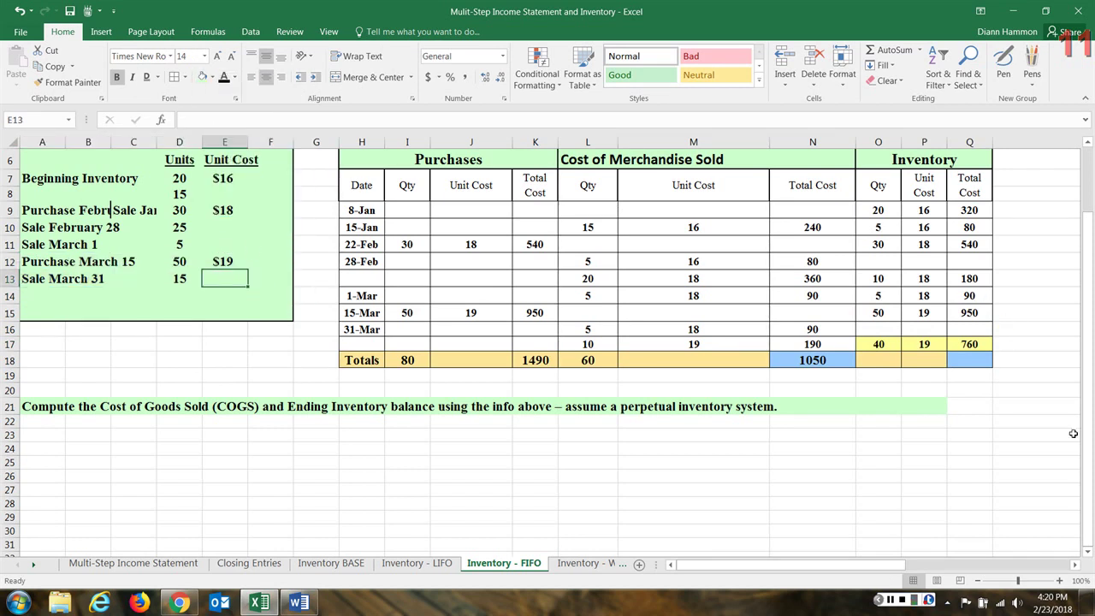
click(891, 600)
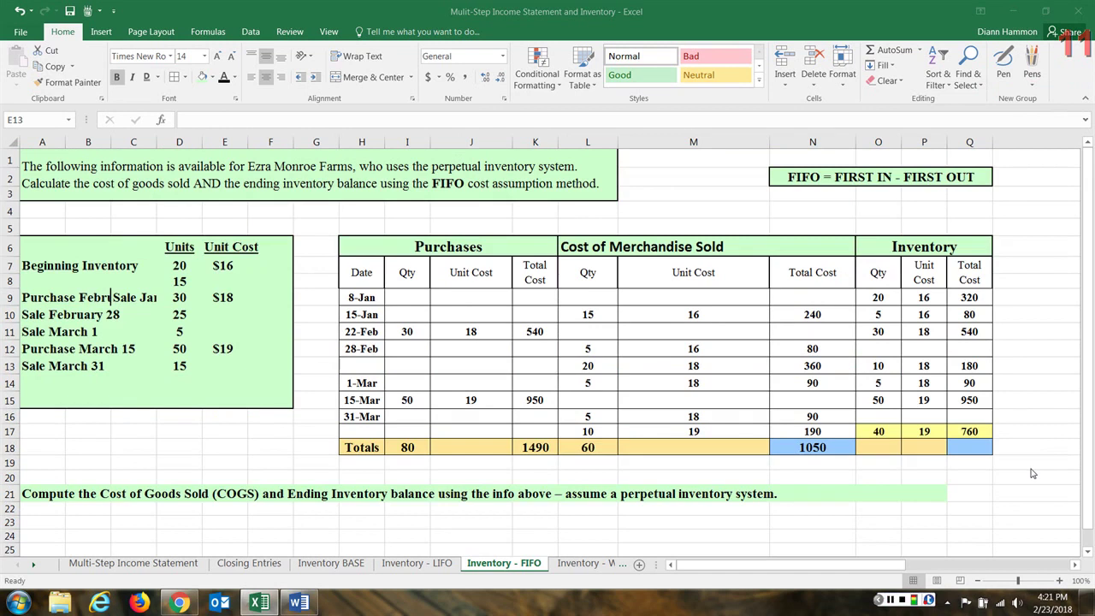
Step: Use AutoSum to total the row 17 ending inventory cost in Q18 and quantity in O18
click(815, 448)
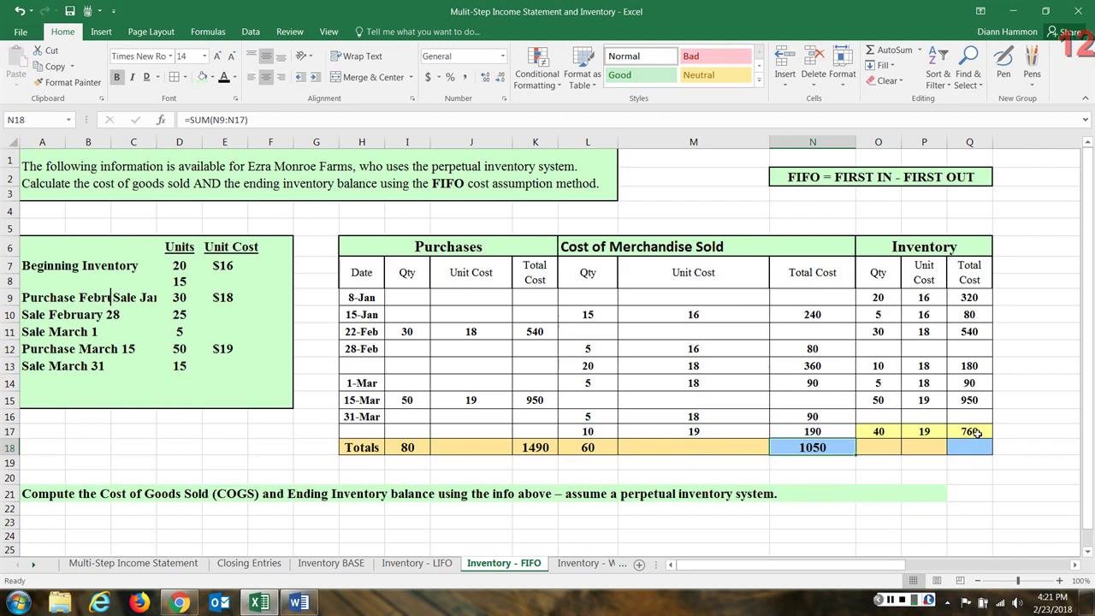
drag(976, 432, 976, 442)
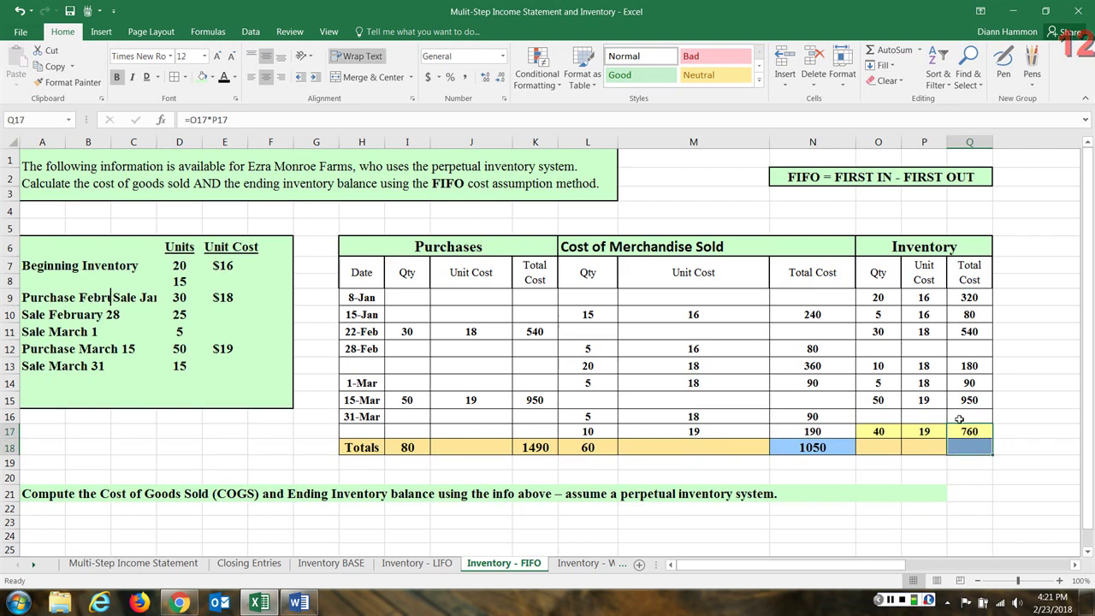
click(878, 52)
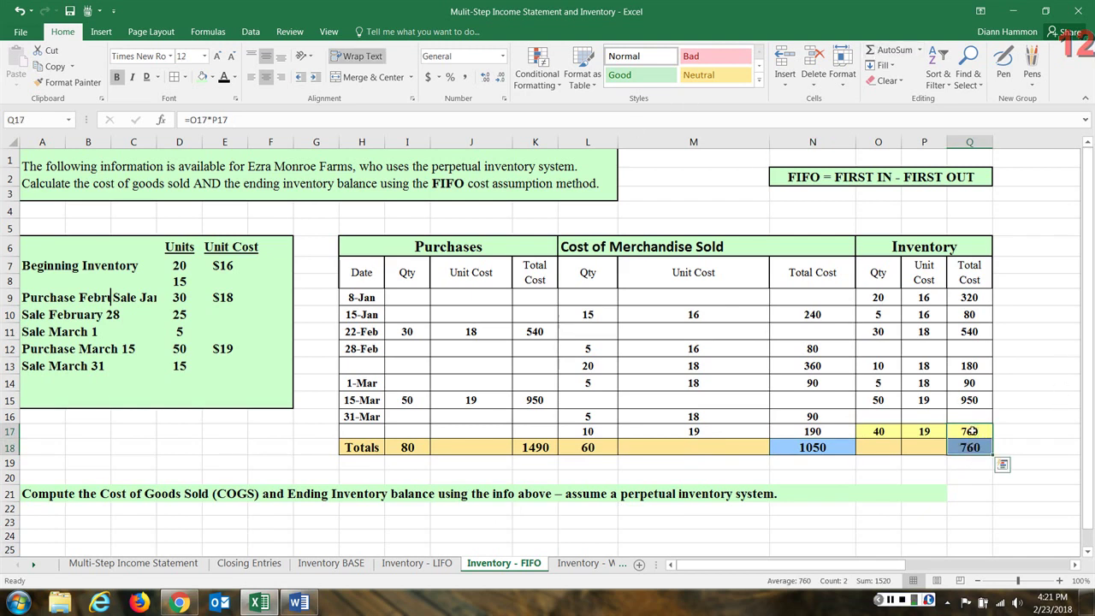
drag(879, 431, 878, 446)
click(882, 50)
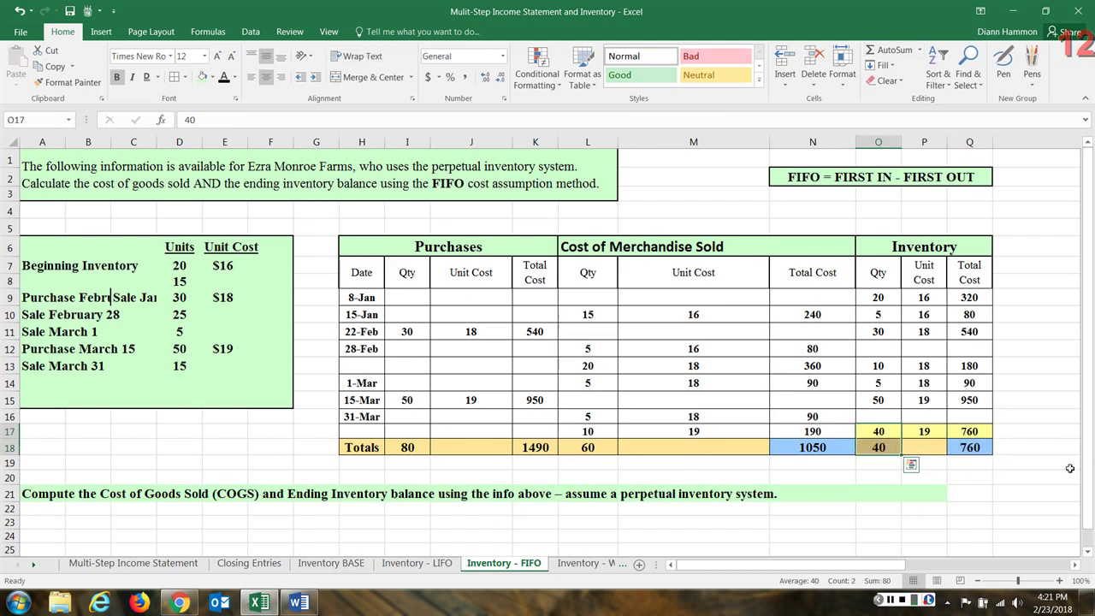
Step: Enter 19 as the ending inventory unit cost in P18 and highlight the inventory totals O18:Q18
click(931, 447)
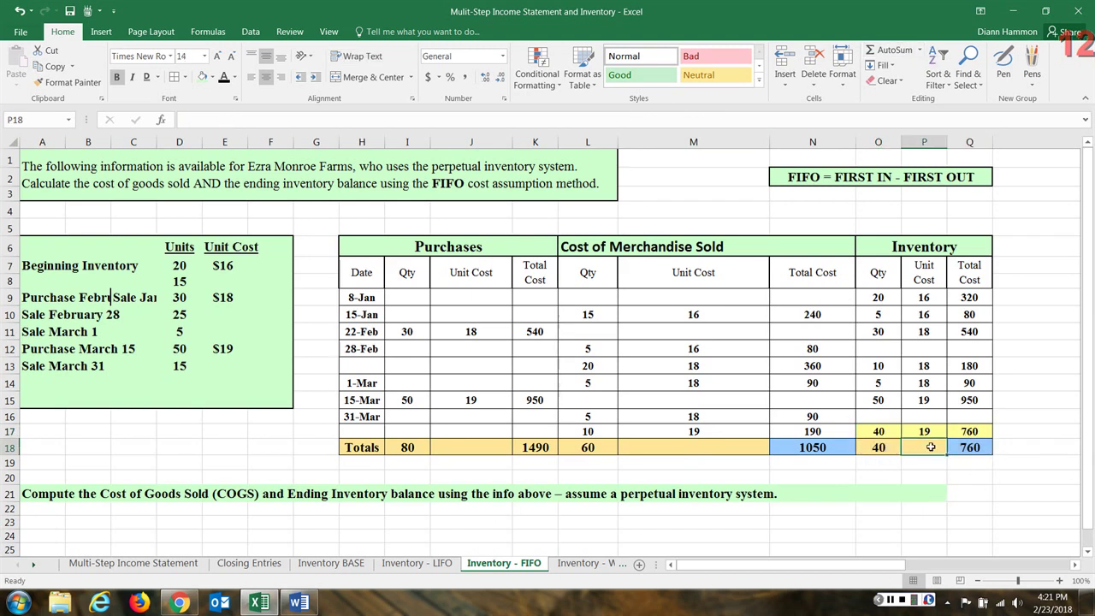
text(19)
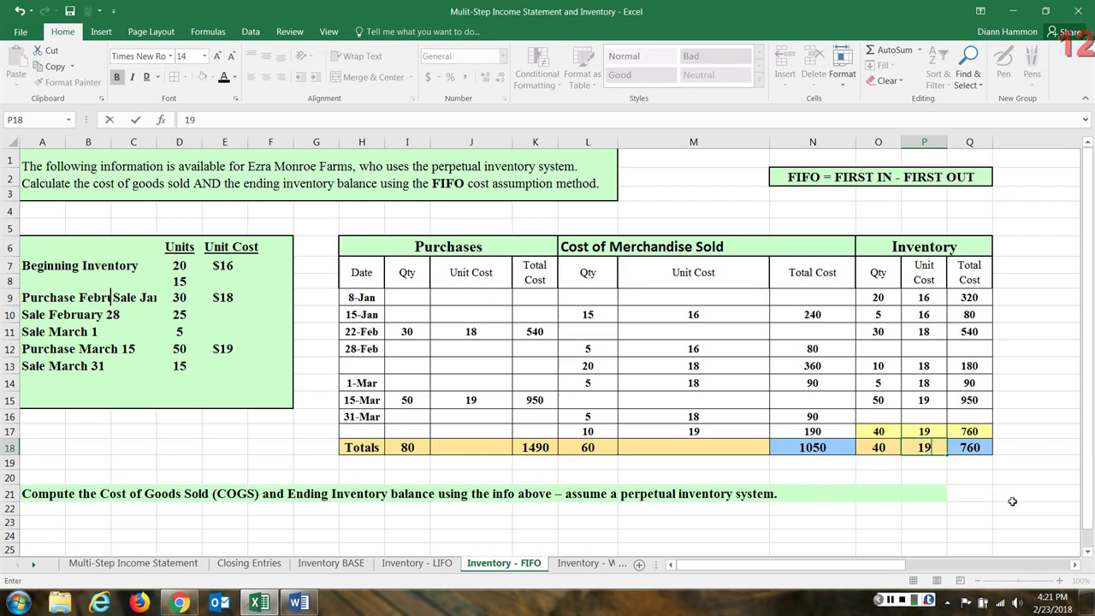
key(Return)
drag(880, 447, 967, 450)
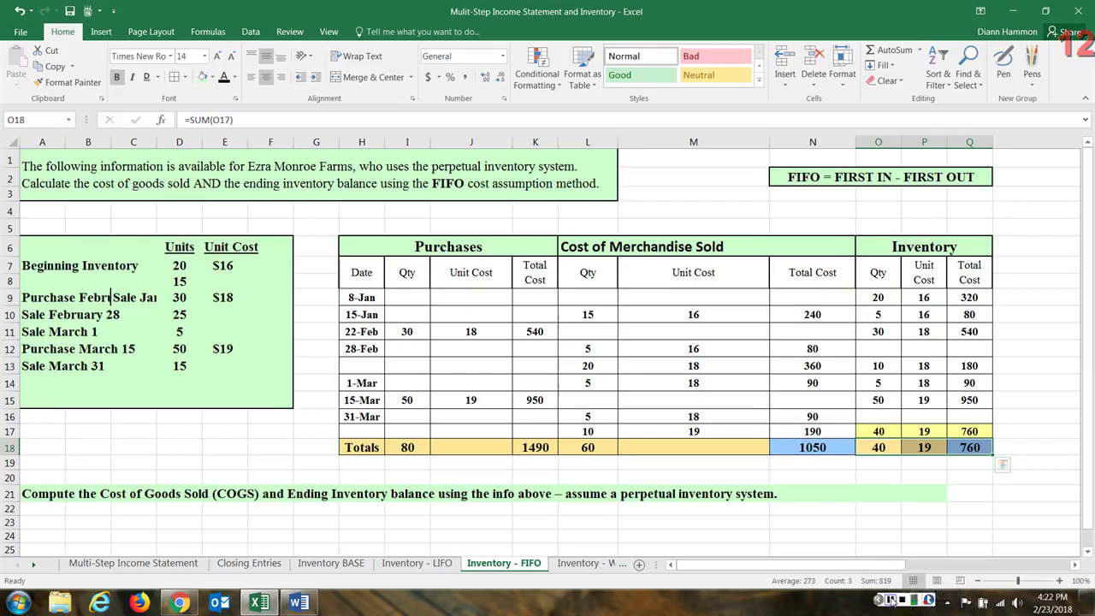
click(890, 601)
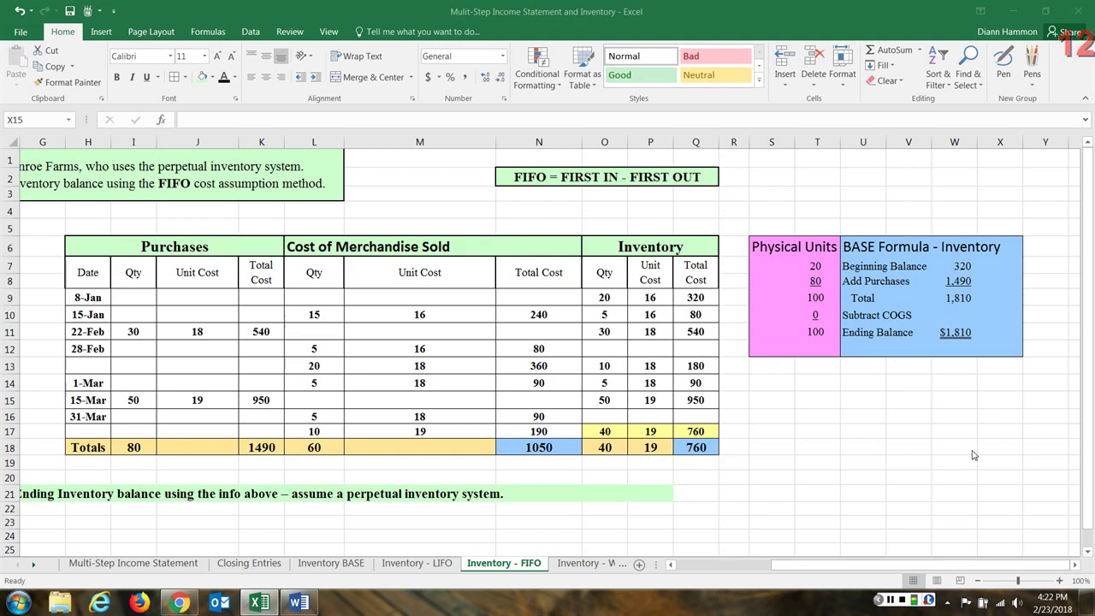
Step: Check the beginning balance, purchases and total lines of the physical units and BASE formula check against the schedule's purchase totals
click(809, 266)
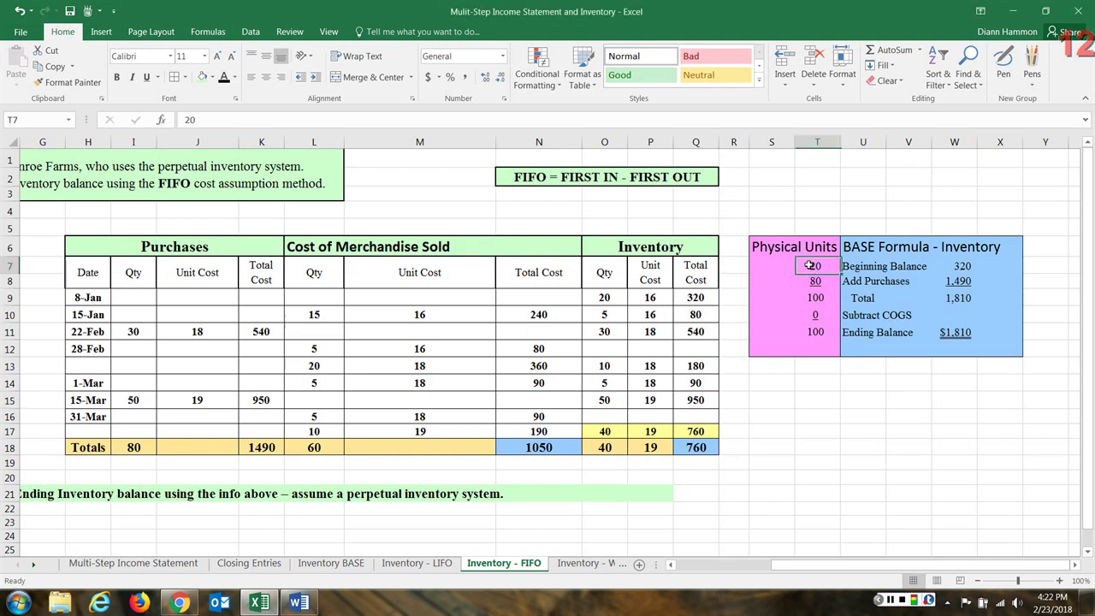
click(968, 266)
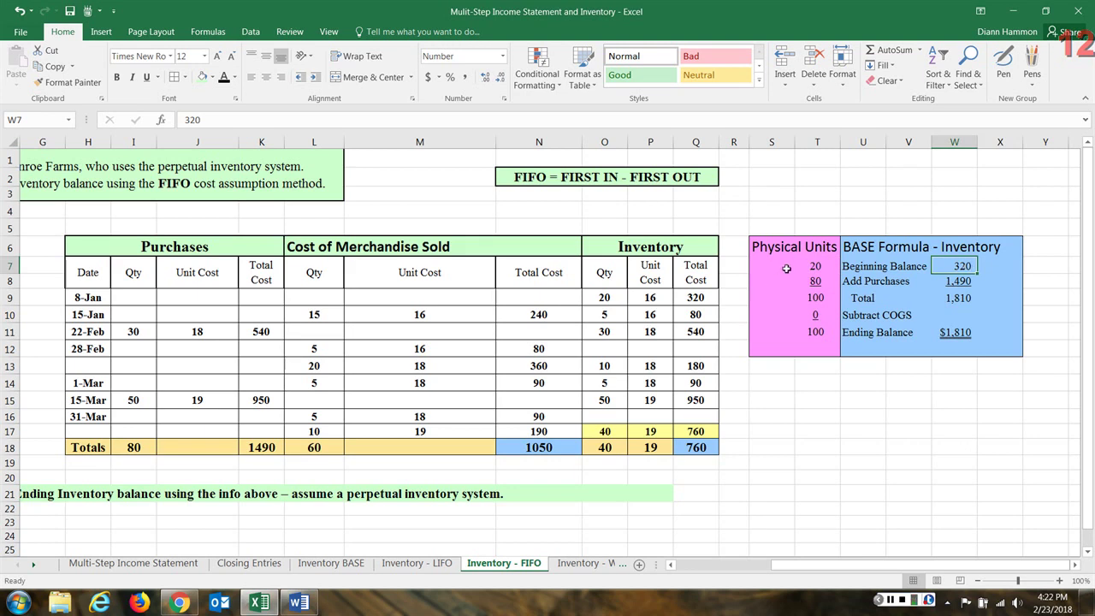
drag(787, 269, 982, 267)
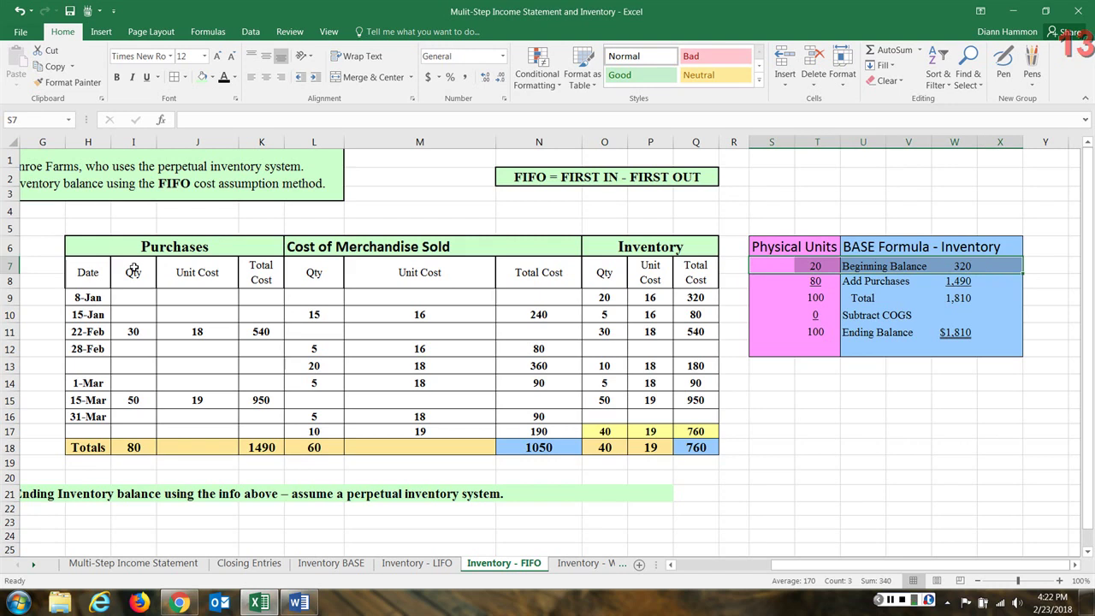
click(138, 451)
click(254, 450)
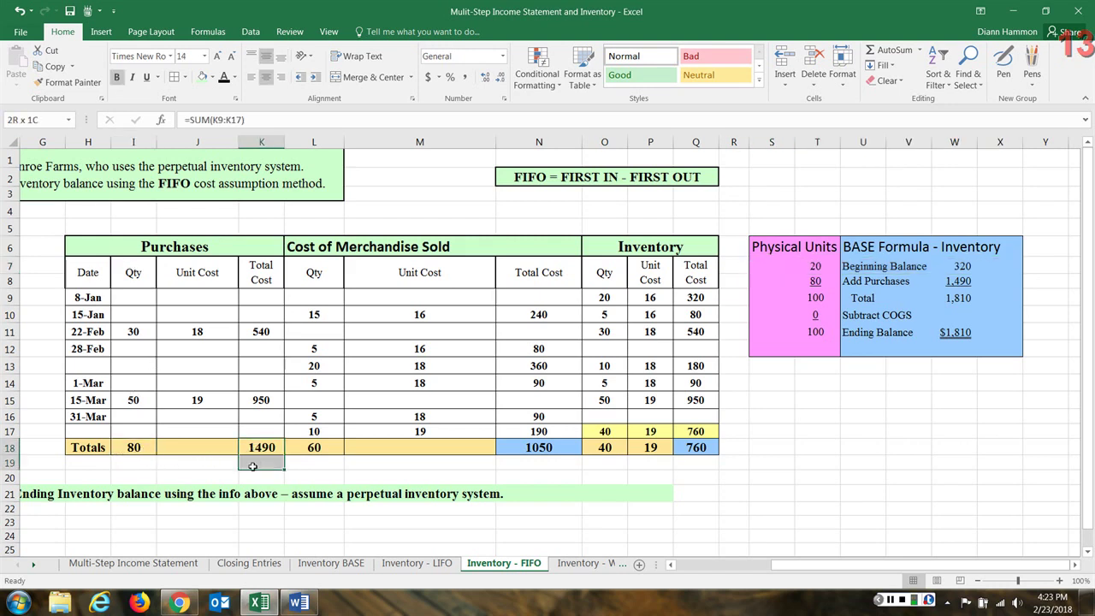
click(806, 284)
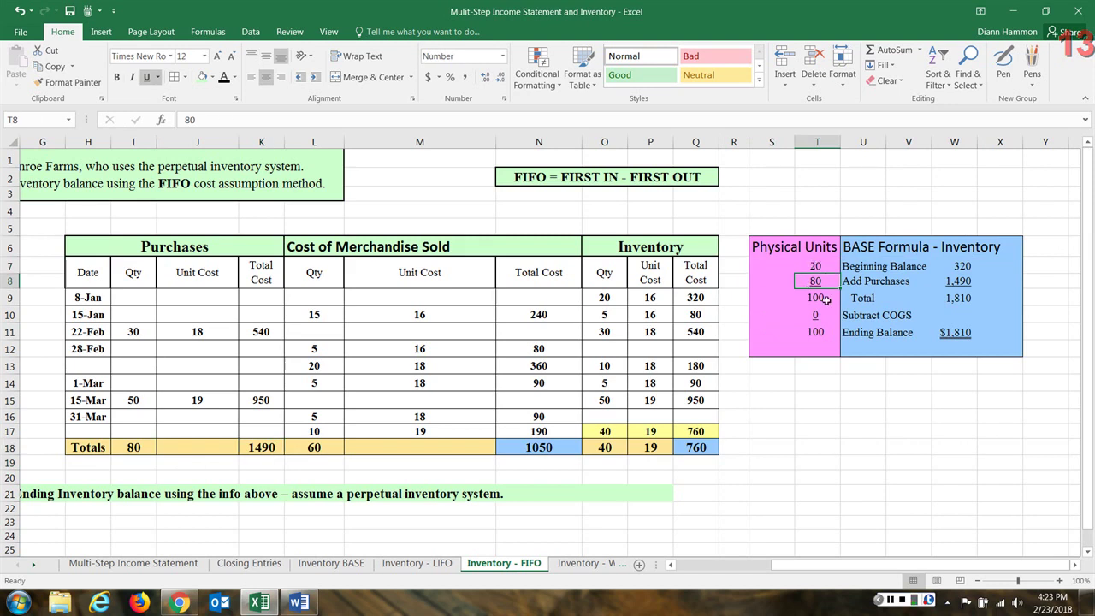
click(819, 297)
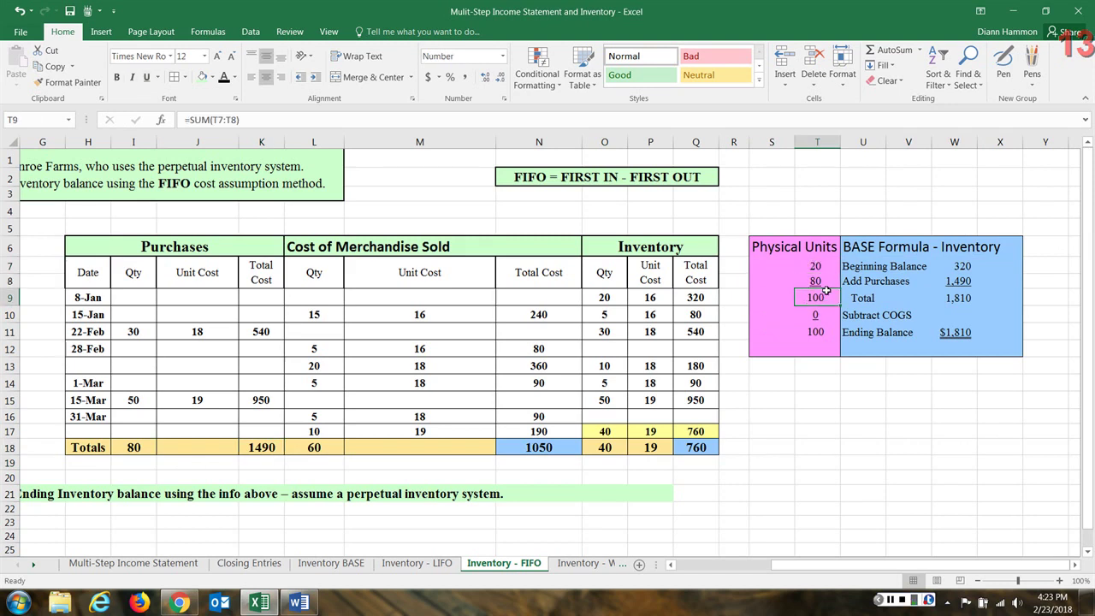
click(962, 267)
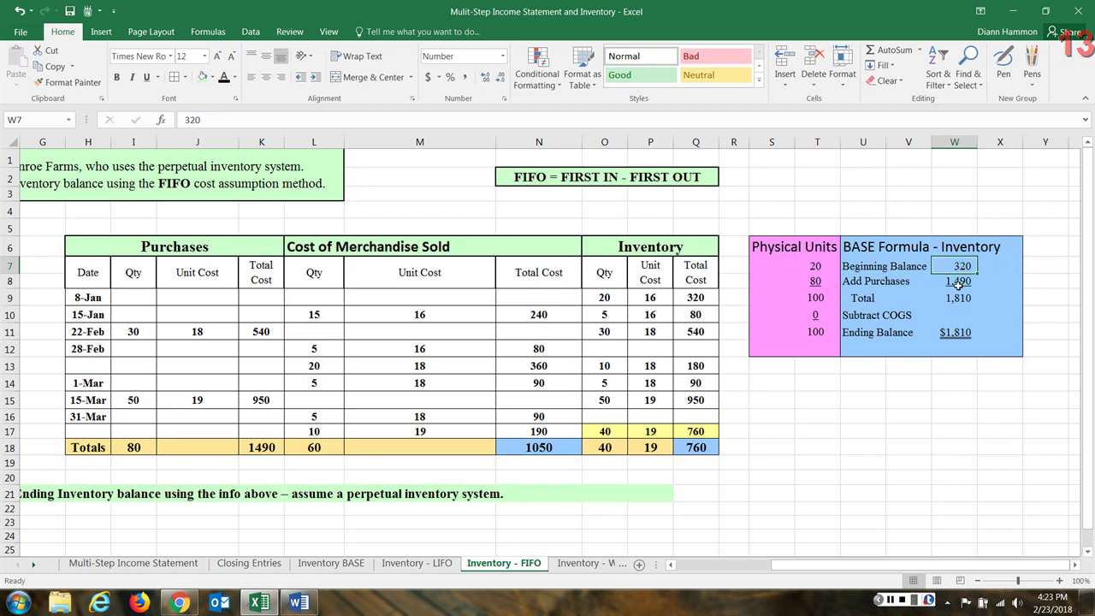
click(959, 283)
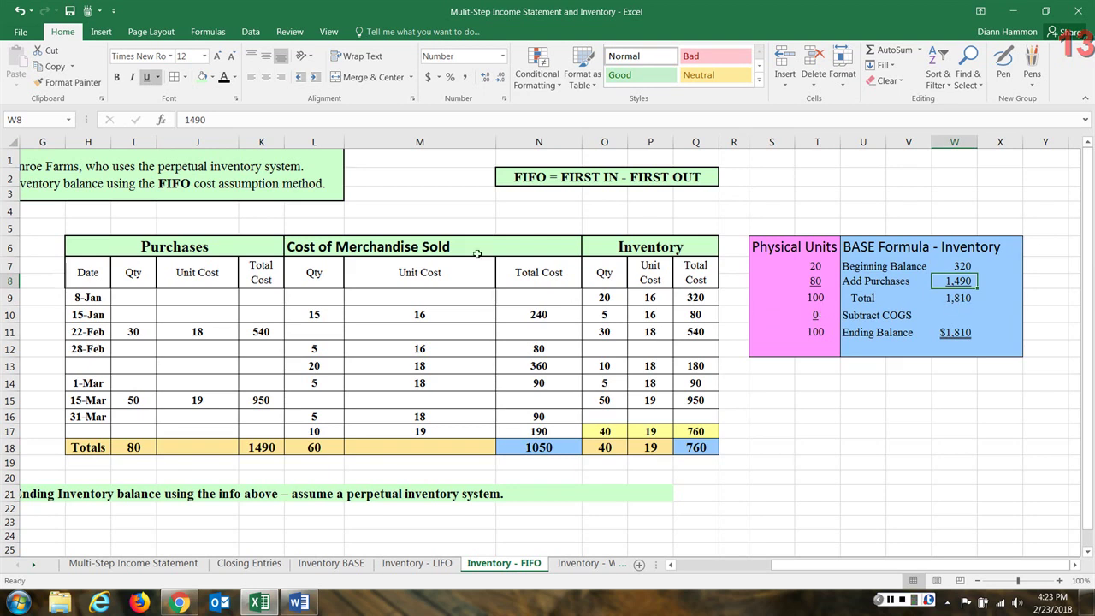
Step: Enter the units sold as -60 on the Subtract COGS line of the physical units column, cell T10
click(318, 450)
click(811, 315)
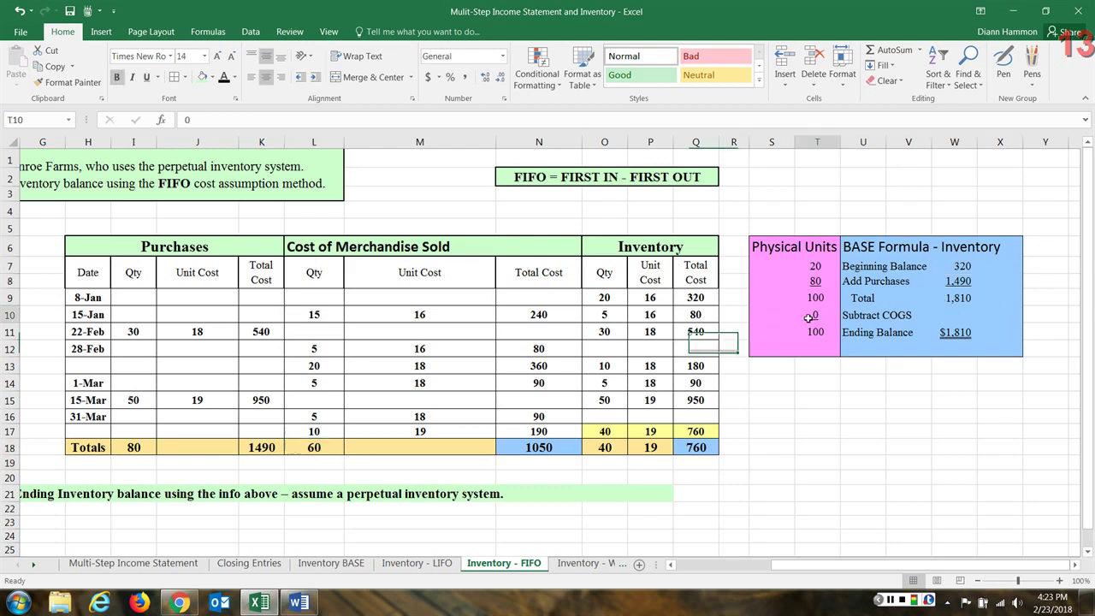
text(-60)
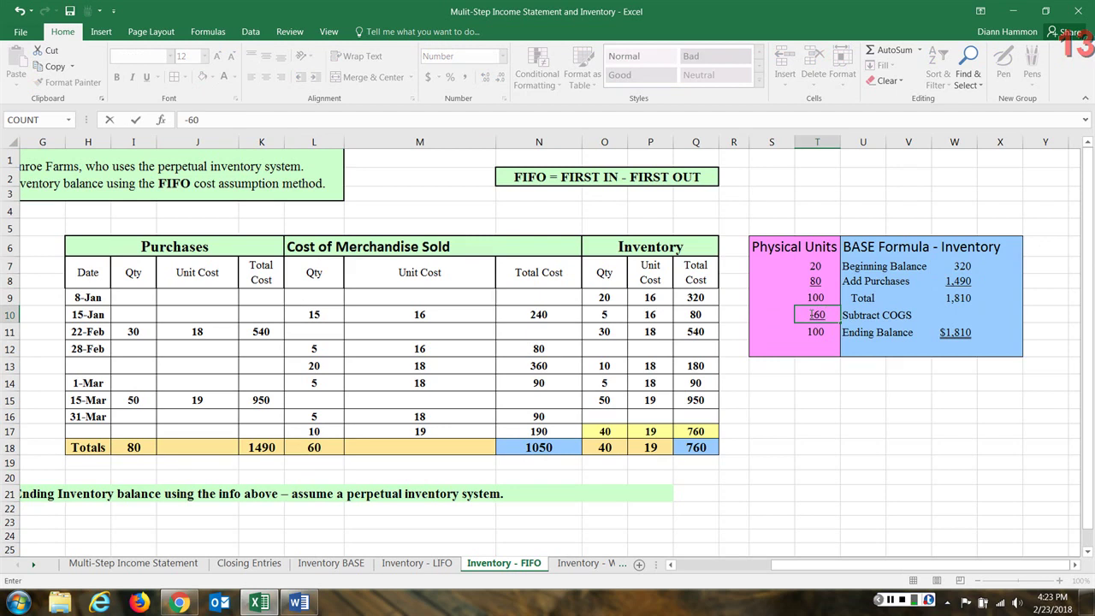
key(Return)
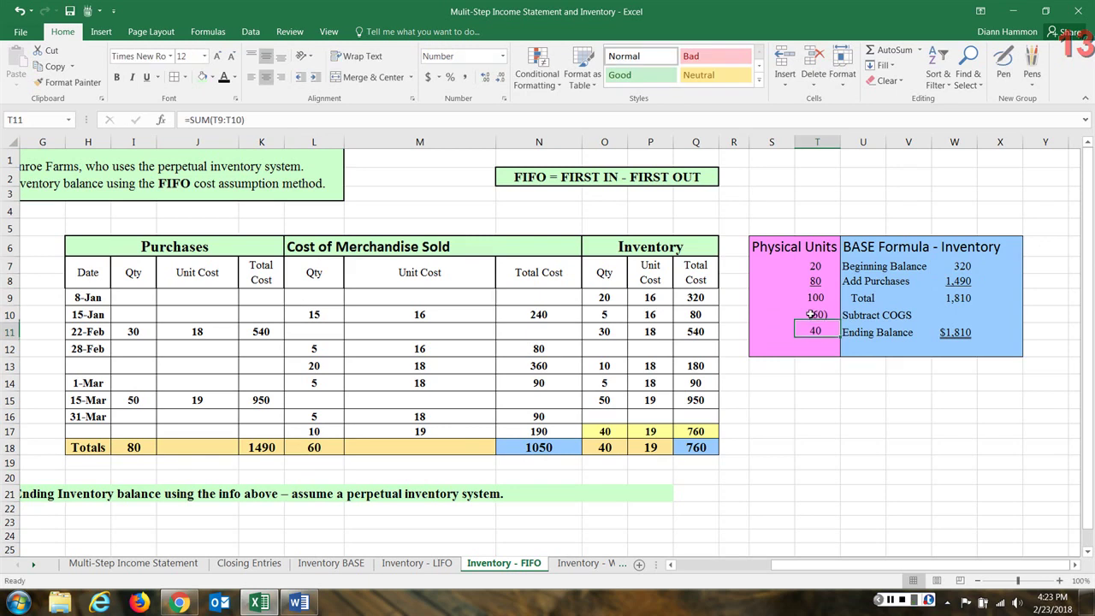
Step: Enter the cost of goods sold as -1050 on the Subtract COGS line of the BASE formula, cell W10
click(958, 320)
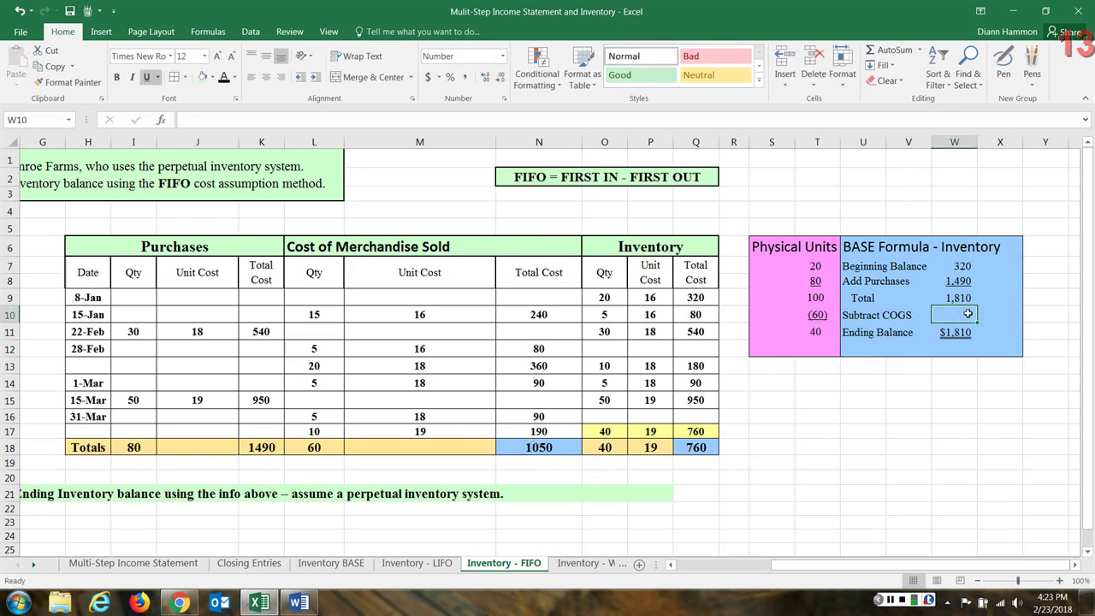
text(-)
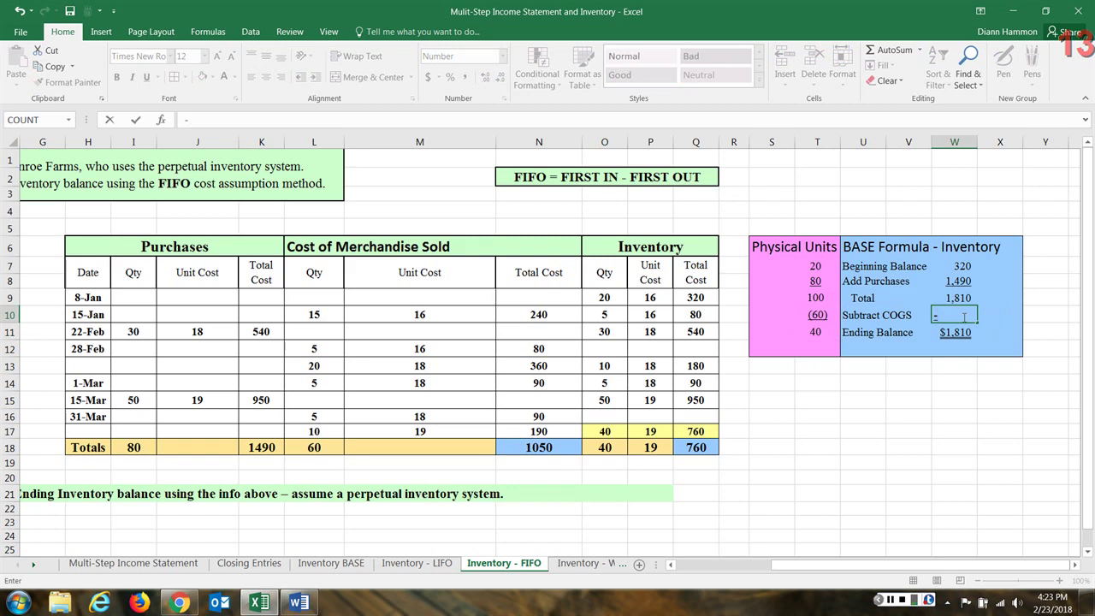
text(1050)
key(Return)
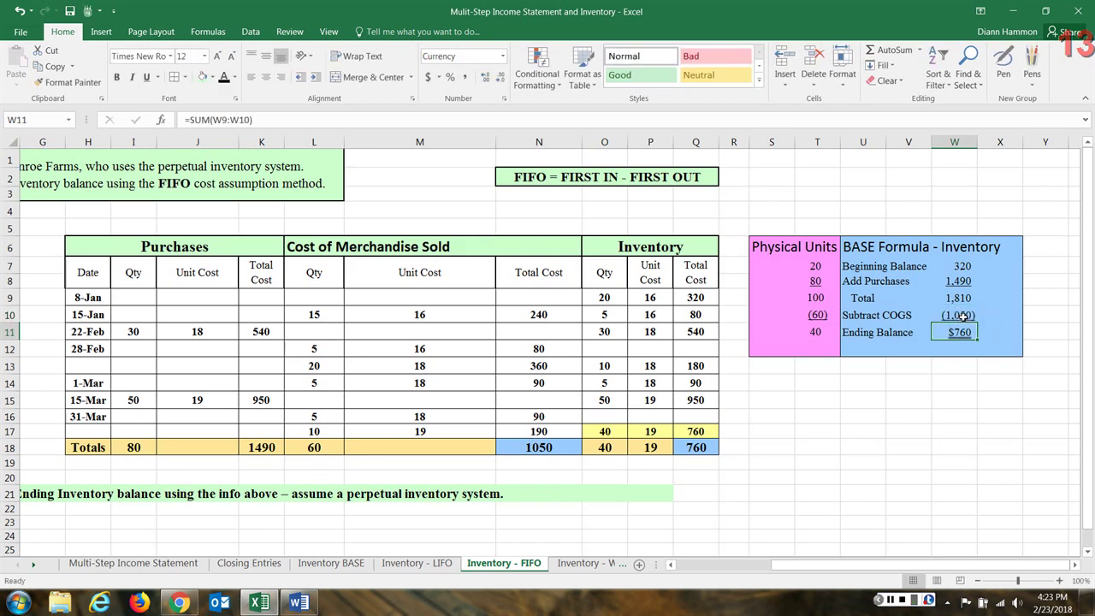
Step: Apply a double underline to the ending physical units balance in T11
click(818, 334)
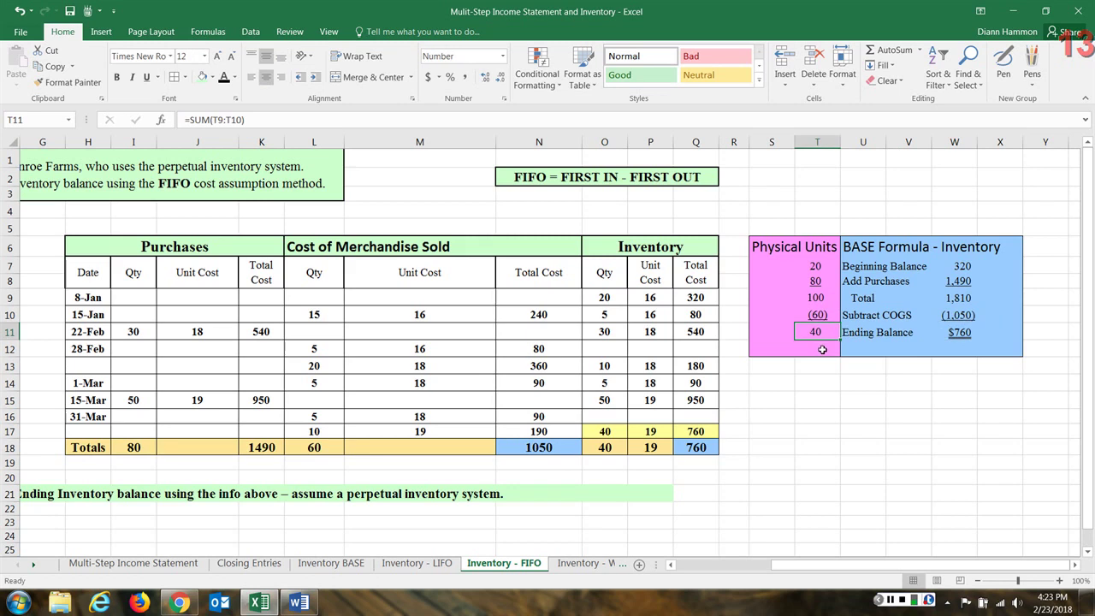
click(158, 82)
click(176, 114)
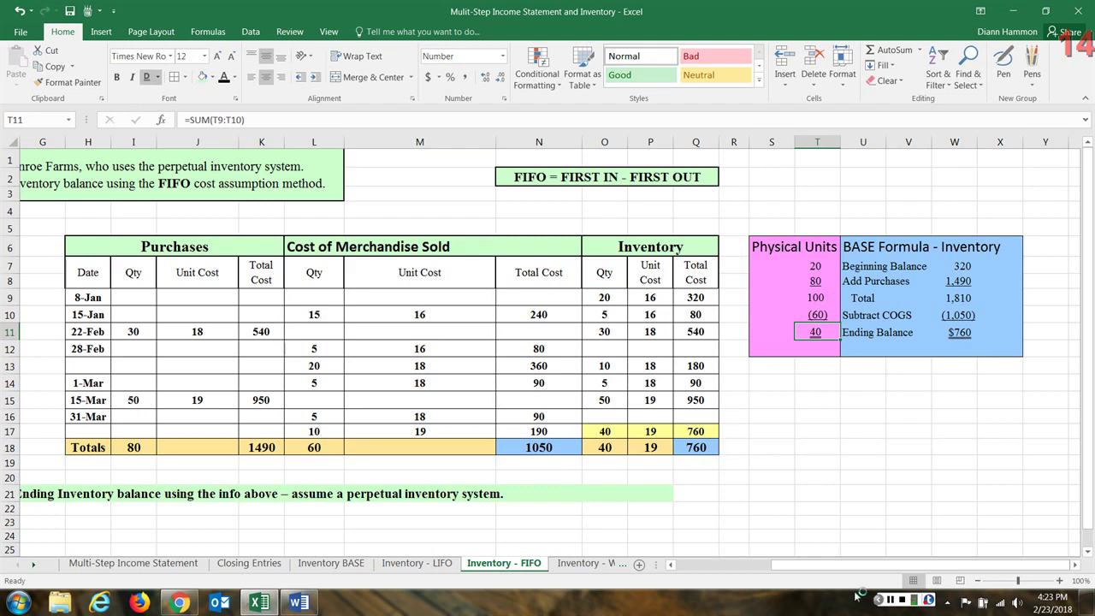
drag(852, 566, 746, 581)
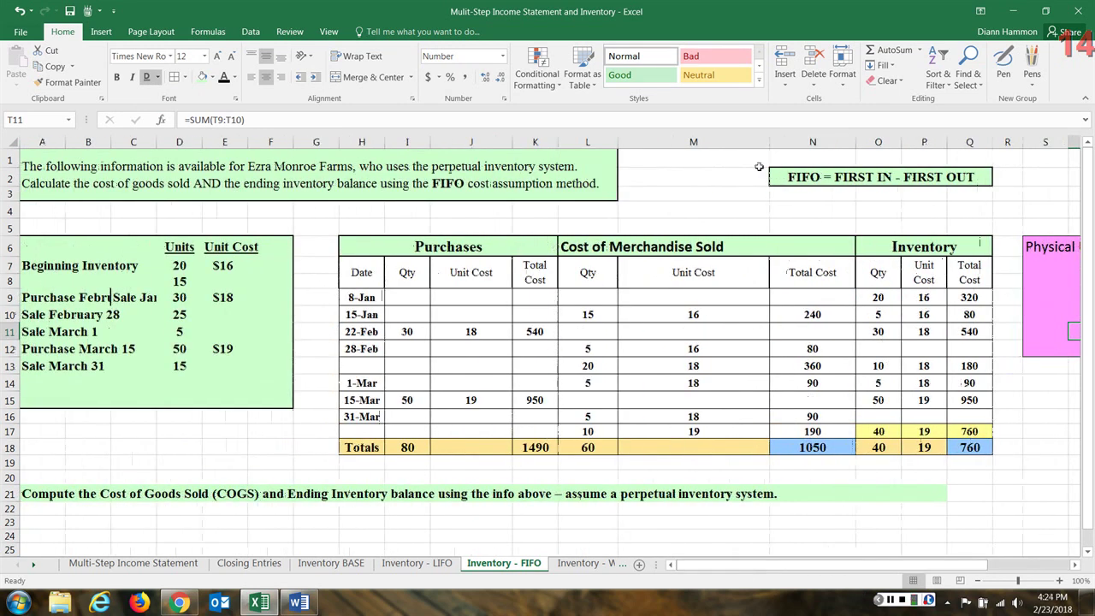